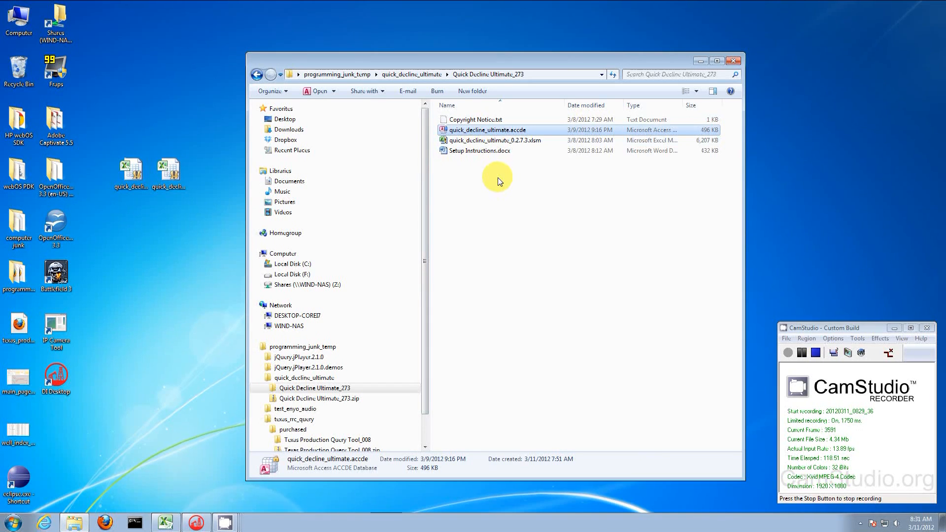
# Open the activated workbook quick_decline_ultimate_0.2.7.3_activated.xlsm from the parent folder and dismiss its activation notice
pyautogui.click(487, 140)
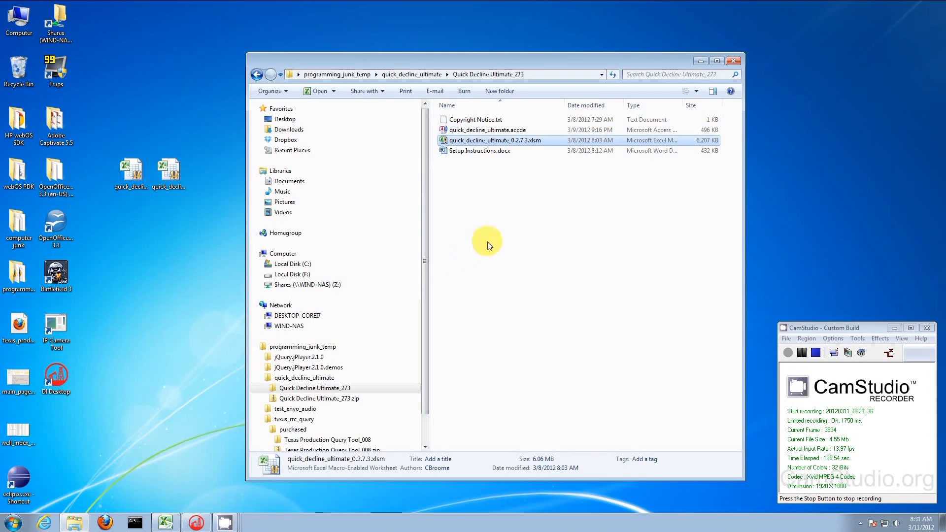
pyautogui.click(256, 74)
pyautogui.doubleClick(471, 151)
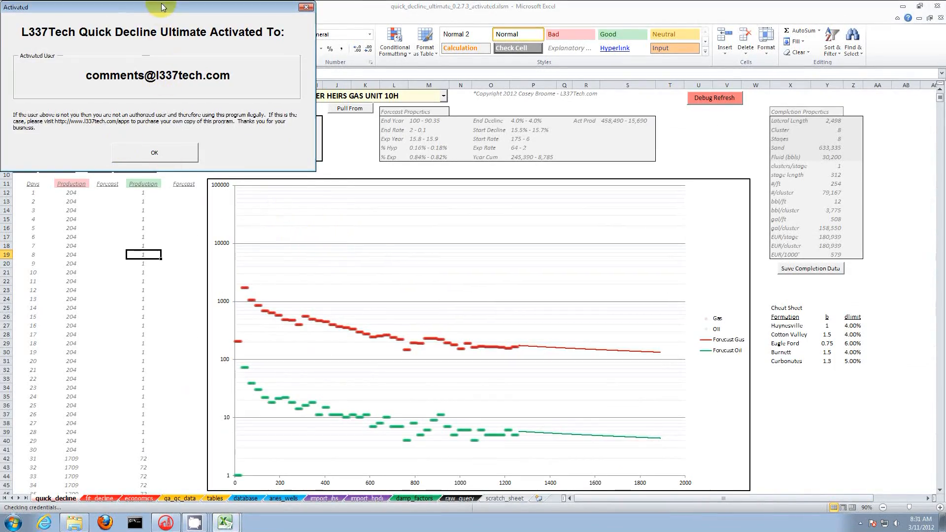
pyautogui.click(114, 152)
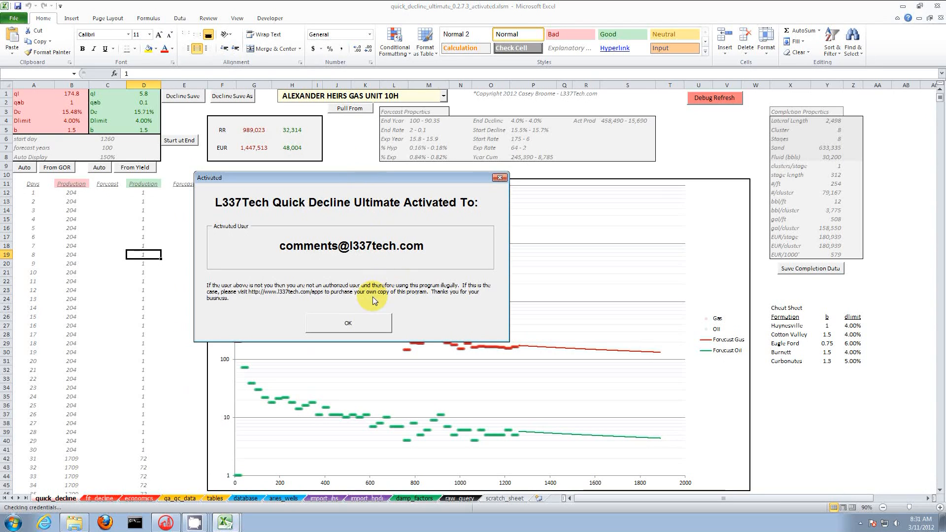
pyautogui.click(349, 323)
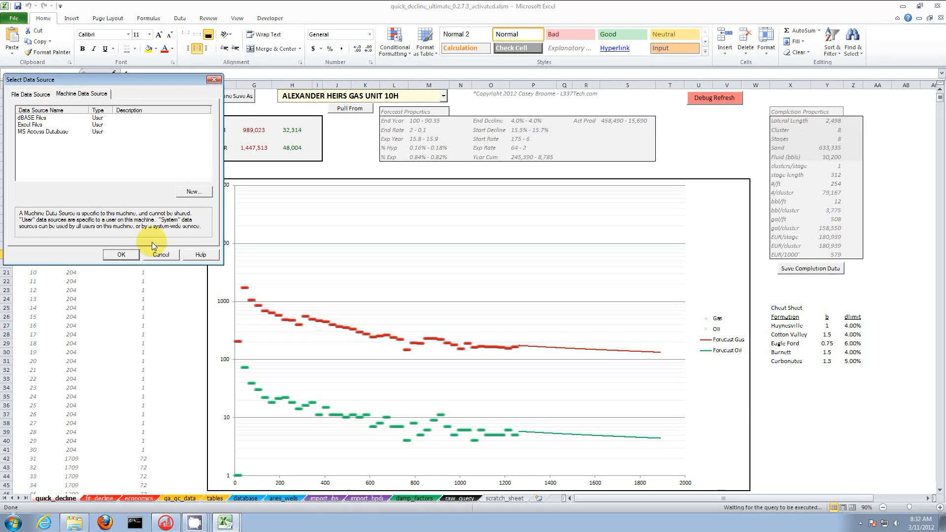
# Cancel the data source selection and dismiss the production database connection message
pyautogui.click(161, 254)
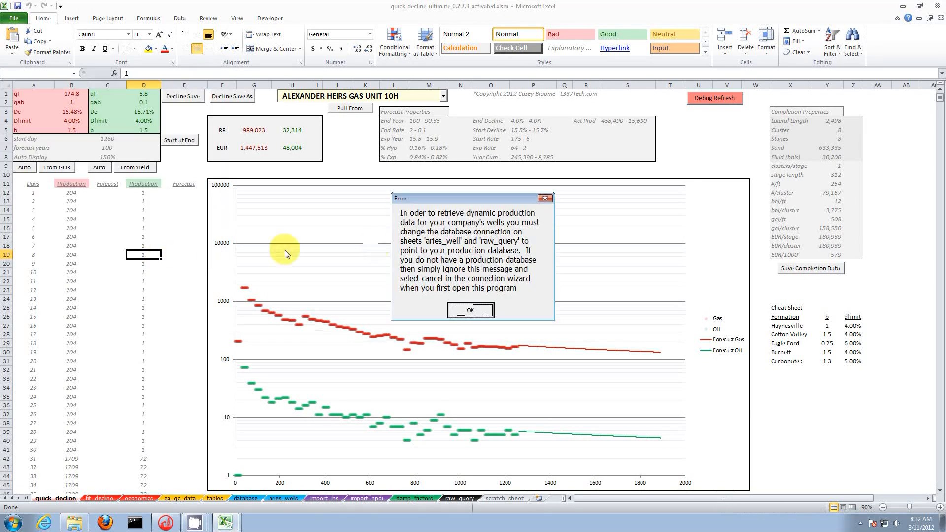
pyautogui.moveTo(477, 198); pyautogui.dragTo(219, 181)
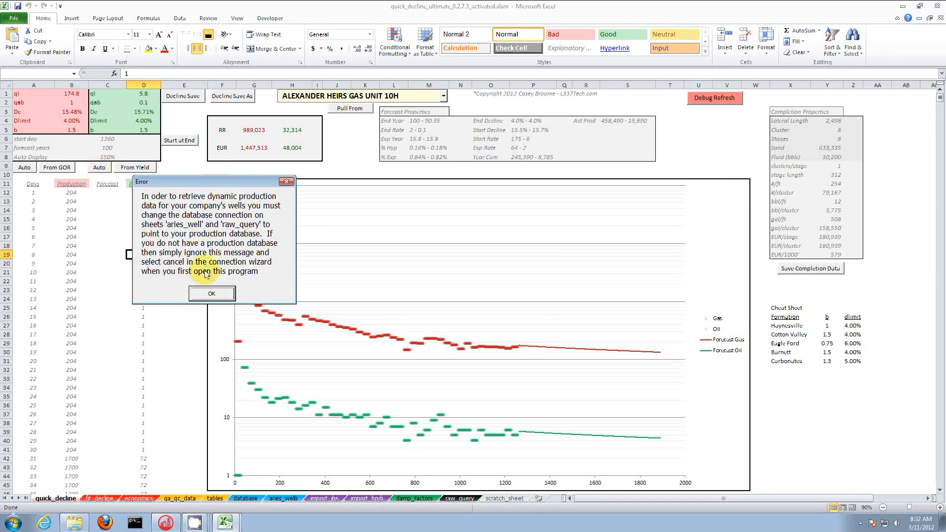
pyautogui.click(212, 293)
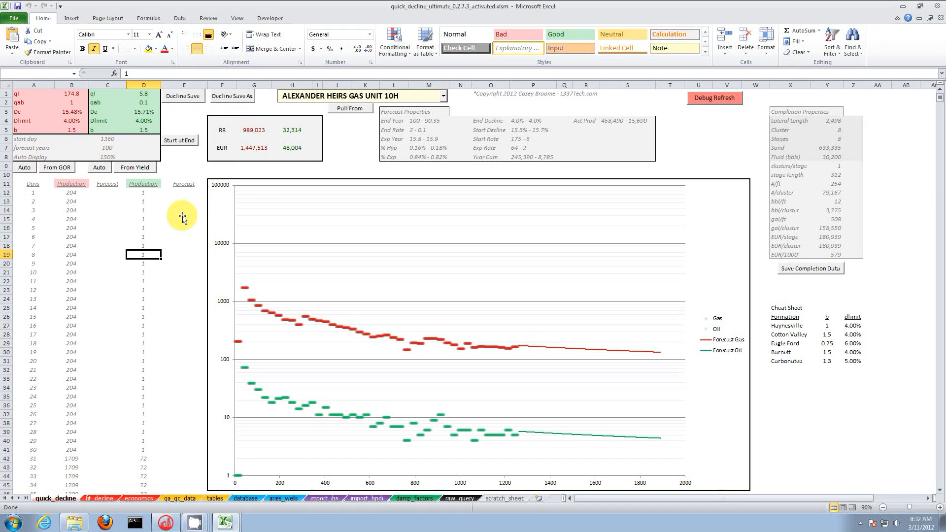
# Look over the quick_decline and fit_decline sheets, ending on the economics sheet
pyautogui.click(254, 139)
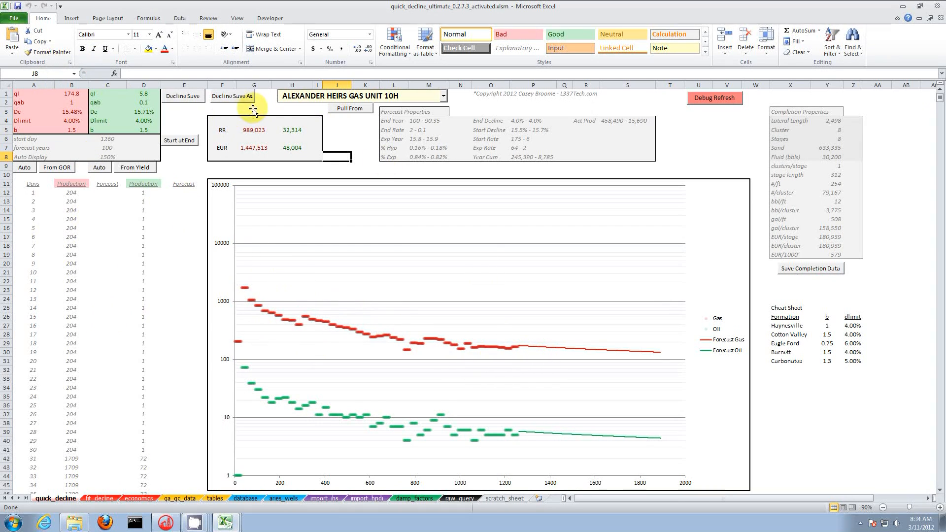
pyautogui.click(105, 499)
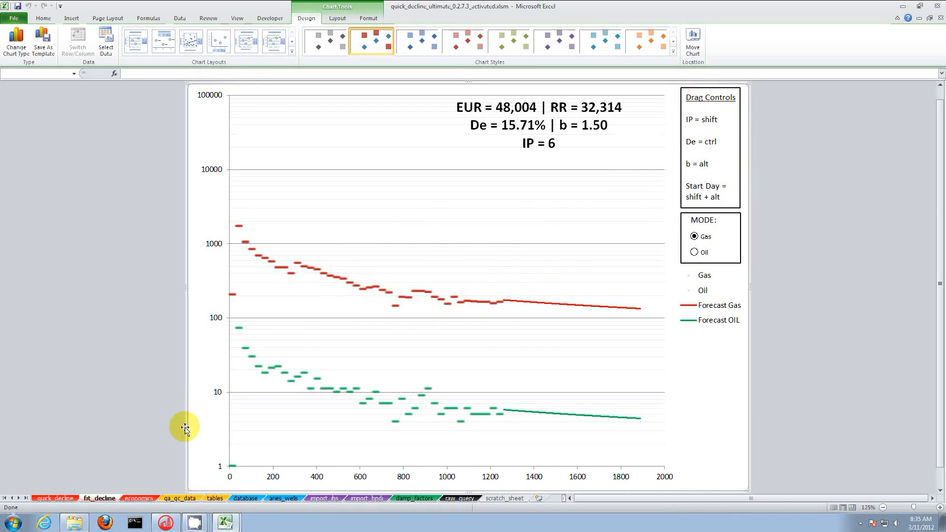
pyautogui.click(139, 498)
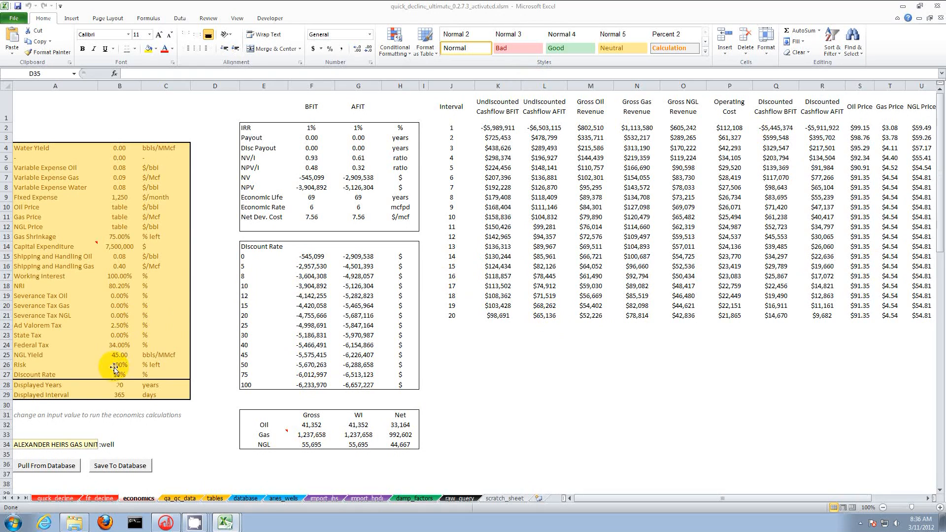
# Examine the Displayed Years and Displayed Interval inputs against the interval rows of the cashflow table
pyautogui.click(120, 387)
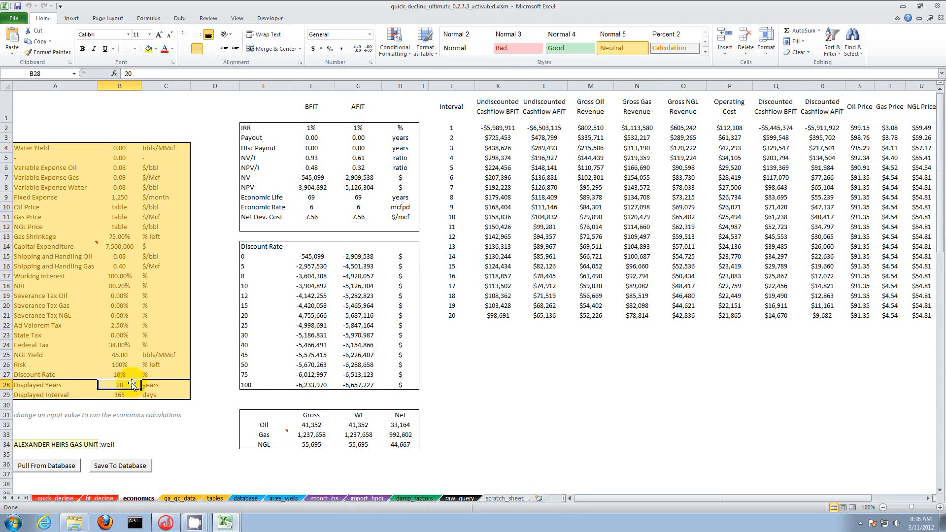
pyautogui.click(129, 396)
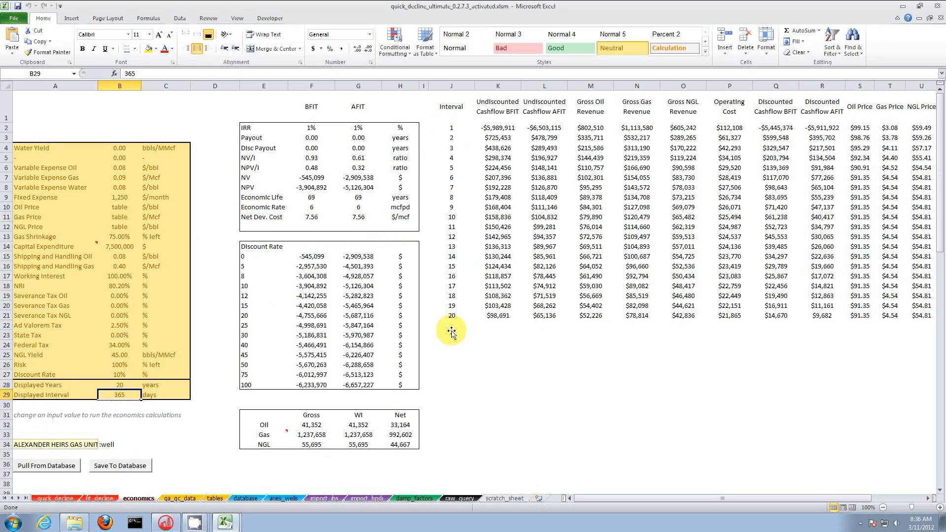
pyautogui.moveTo(451, 127); pyautogui.dragTo(590, 129)
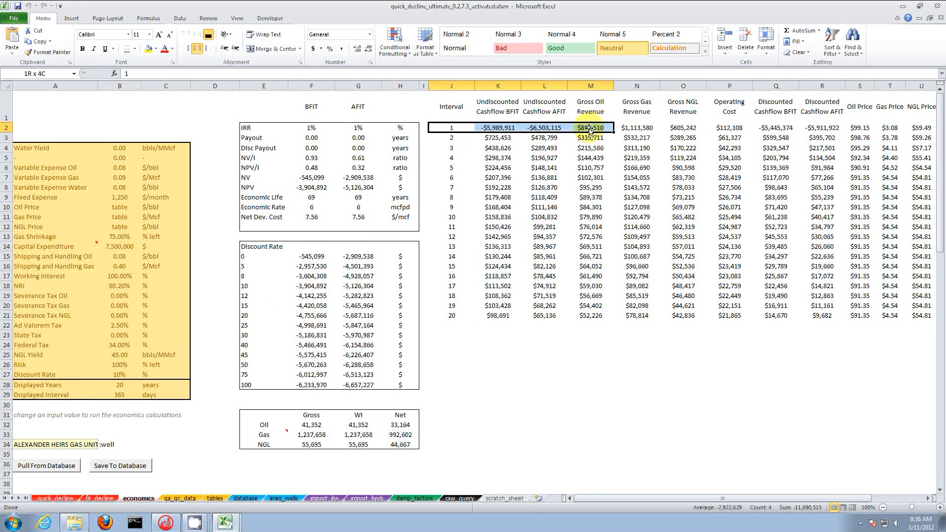
pyautogui.click(451, 139)
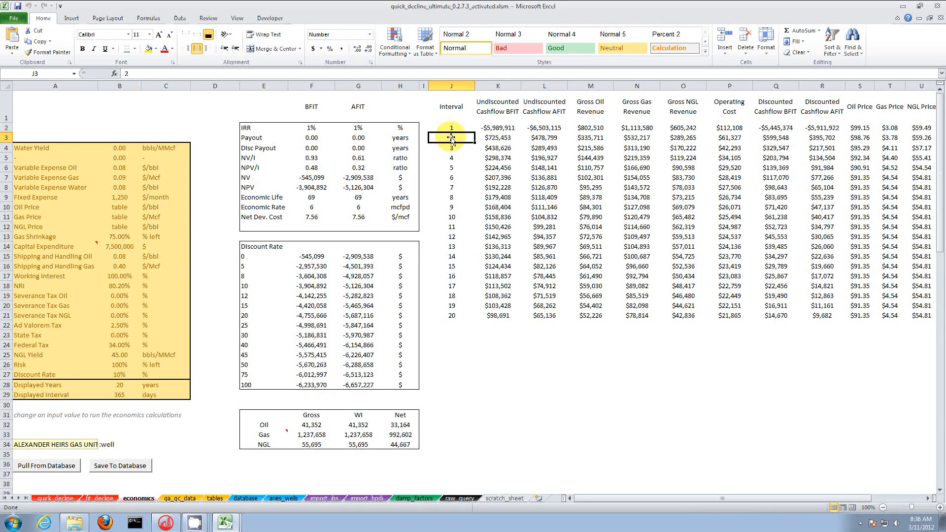
pyautogui.click(451, 149)
pyautogui.click(119, 395)
pyautogui.click(129, 385)
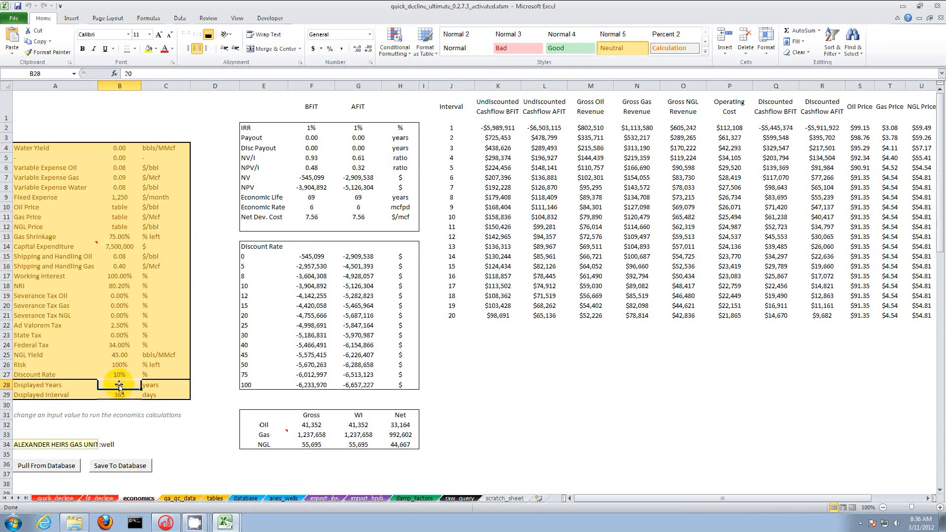
# Set the Displayed Interval on the economics sheet to 30 days
pyautogui.click(125, 394)
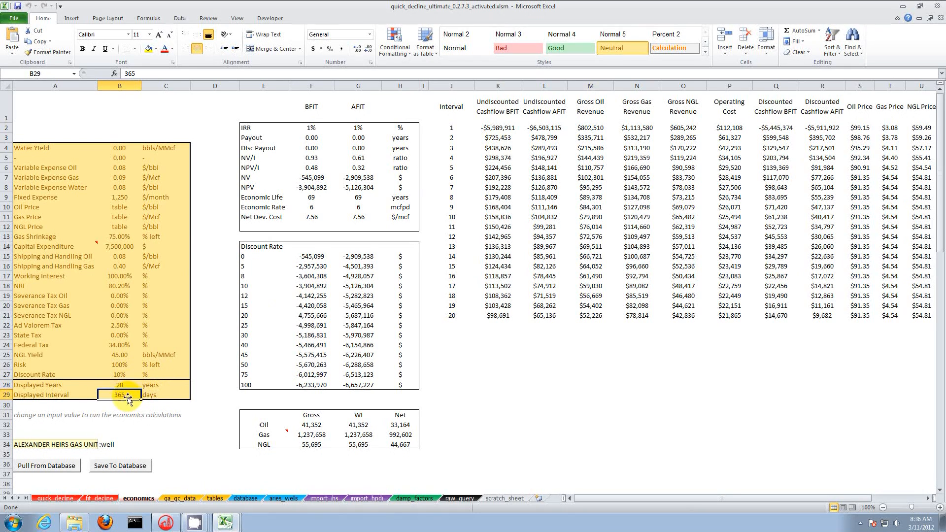
pyautogui.write('30')
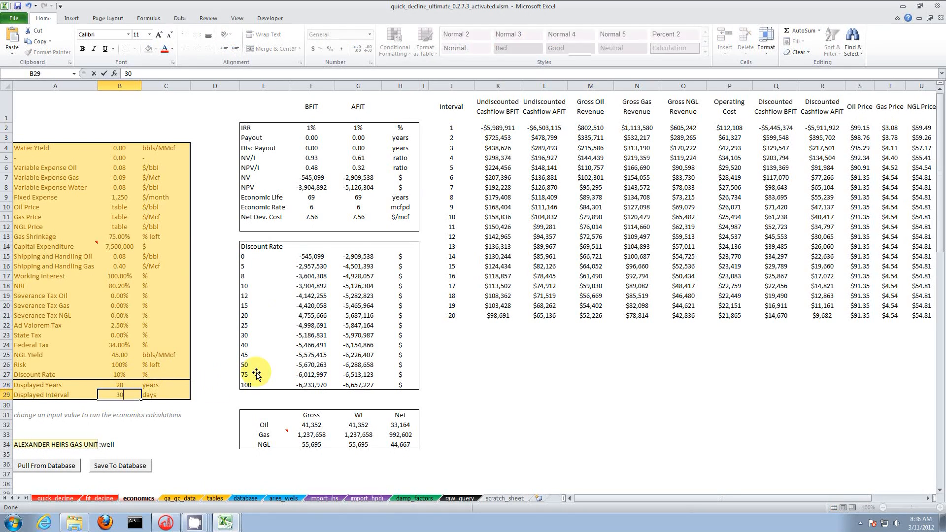
pyautogui.press('Return')
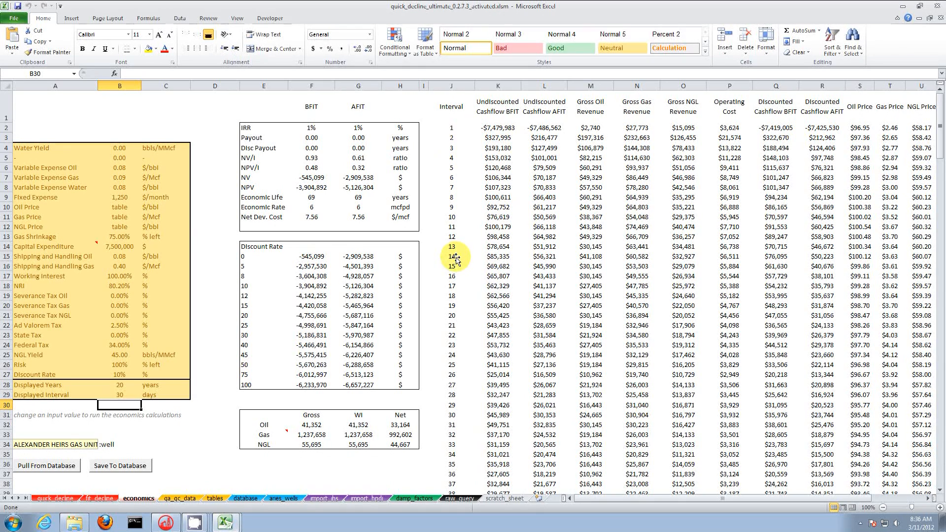
# Set the Displayed Interval back to 365 days
pyautogui.click(122, 395)
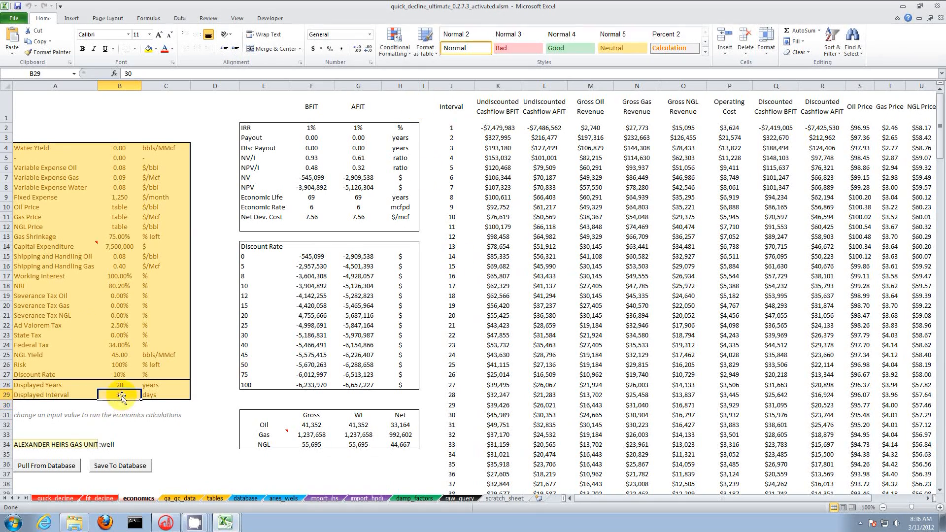
pyautogui.write('3565')
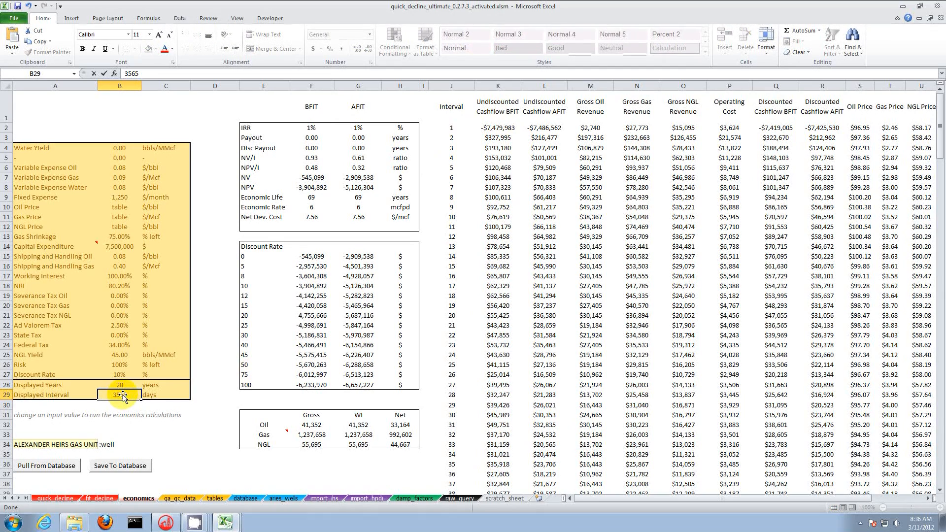
pyautogui.press('BackSpace')
pyautogui.press('Return')
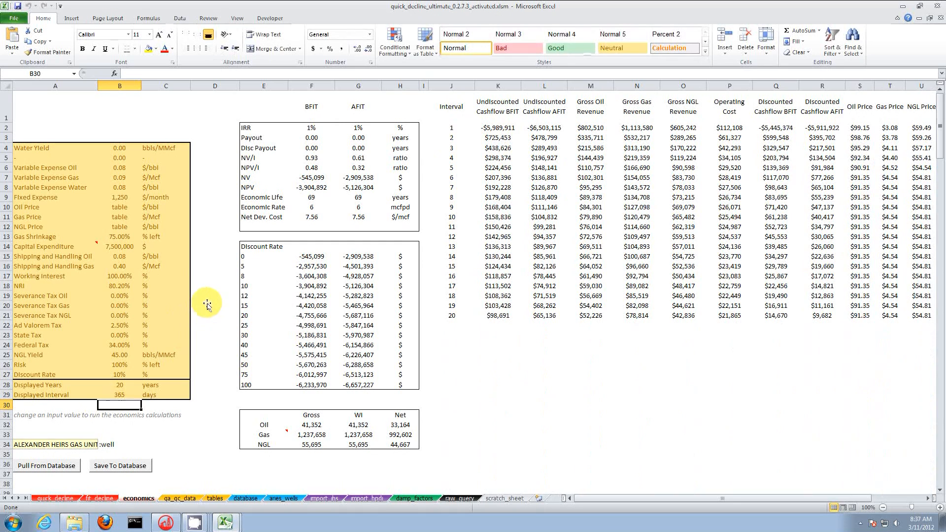
pyautogui.click(215, 268)
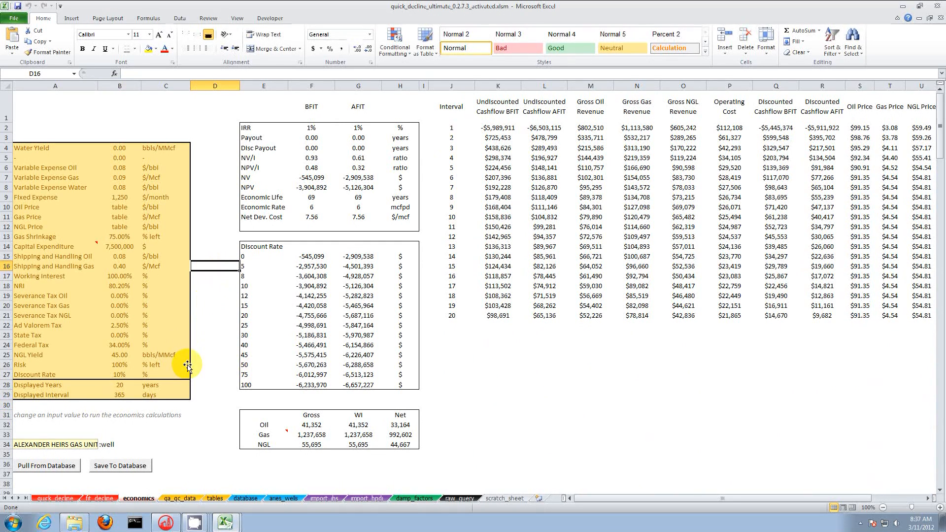
# Switch to the texas_production_query_0_0_8.xlsm workbook and show its well_index sheet
pyautogui.click(56, 498)
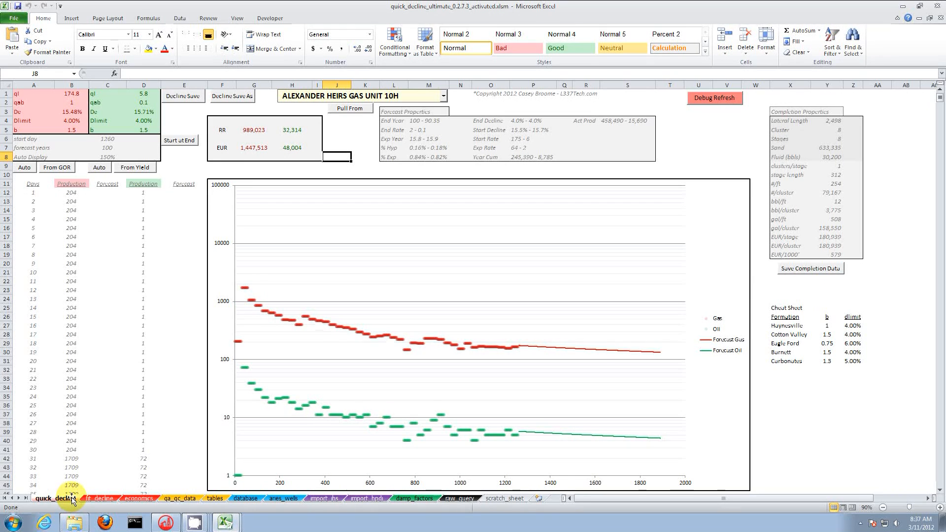
pyautogui.moveTo(227, 523)
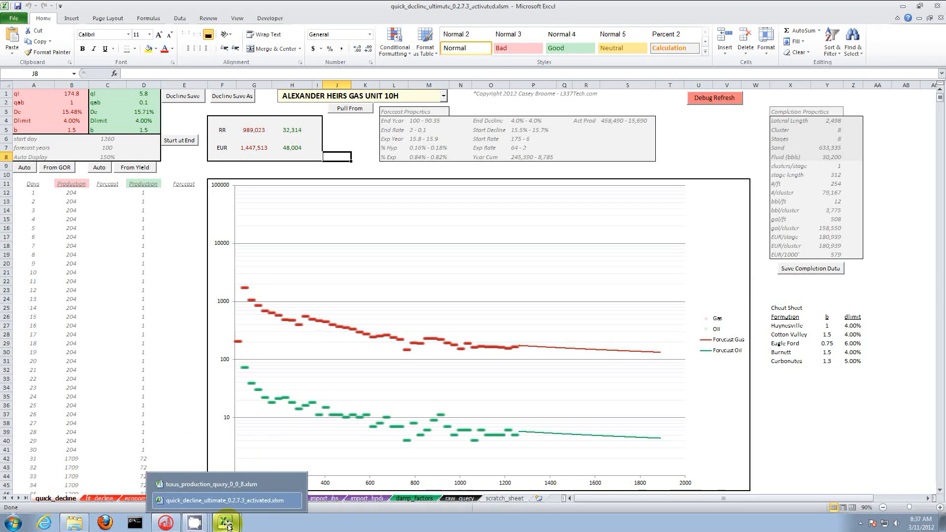
pyautogui.click(212, 484)
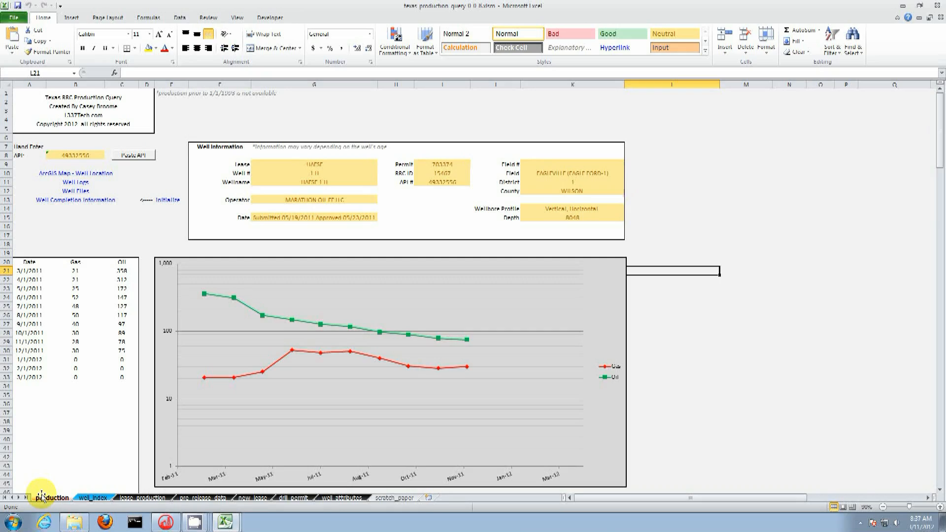
pyautogui.click(92, 497)
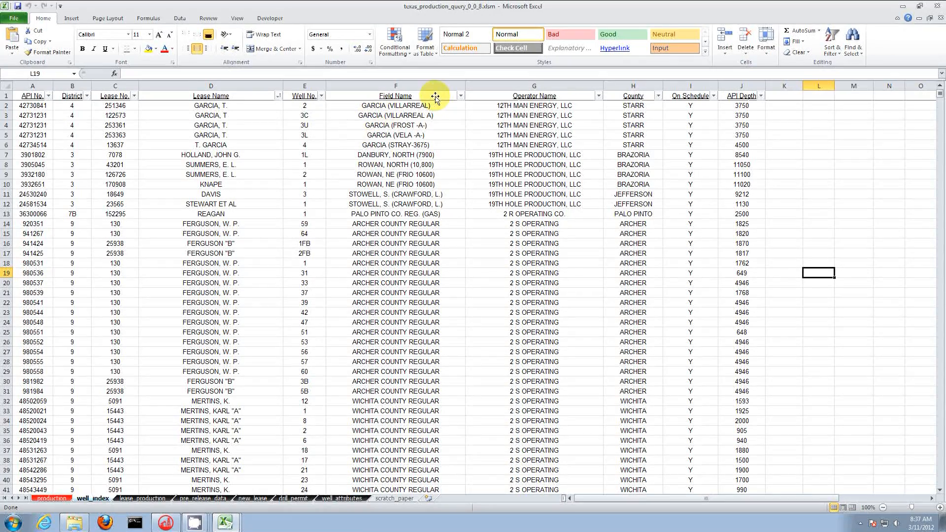
# Filter the well index by Field Name containing "eagle ford"
pyautogui.click(460, 96)
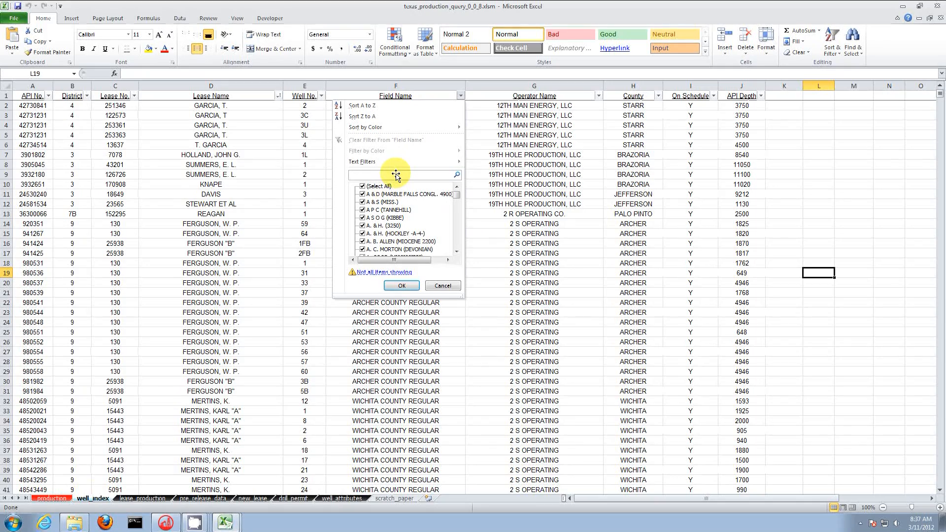
pyautogui.write('eagle ford')
pyautogui.press('Return')
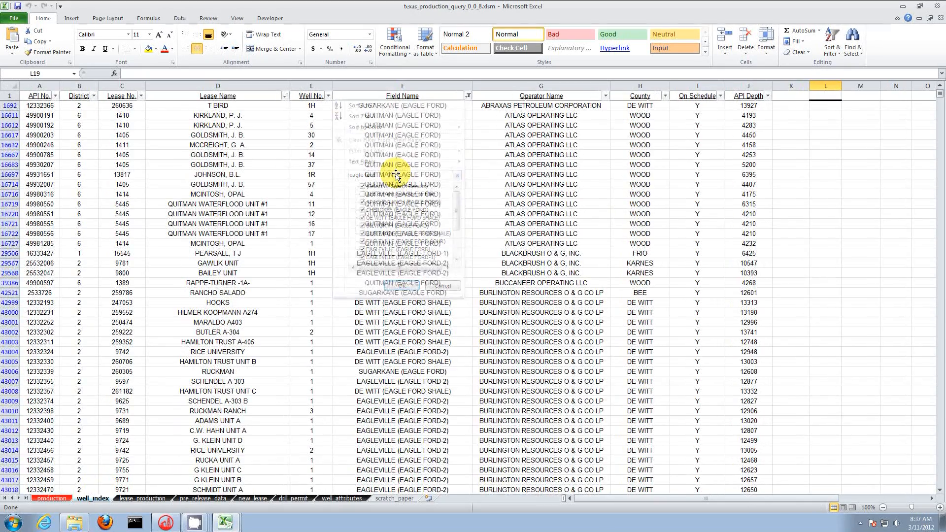
# Filter the well index by Operator Name containing "marathon"
pyautogui.click(605, 96)
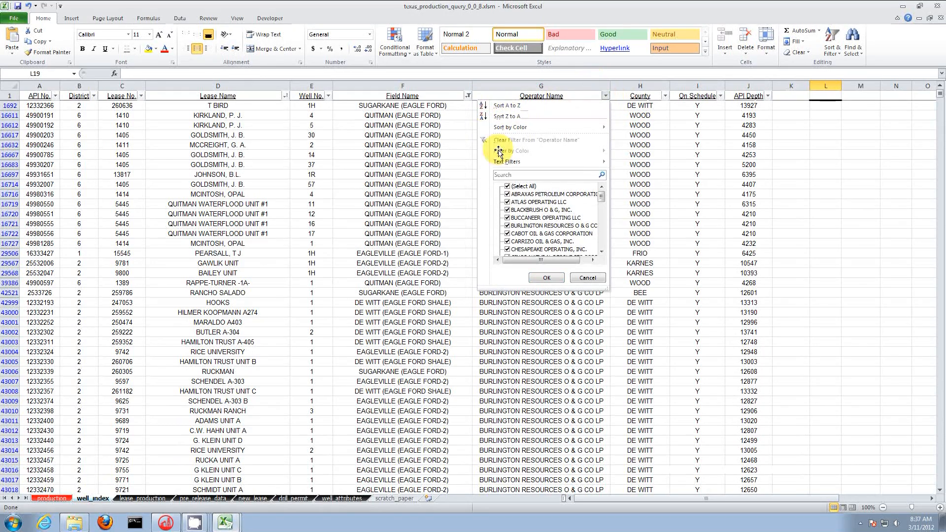
pyautogui.click(508, 178)
pyautogui.write('marathon')
pyautogui.press('Return')
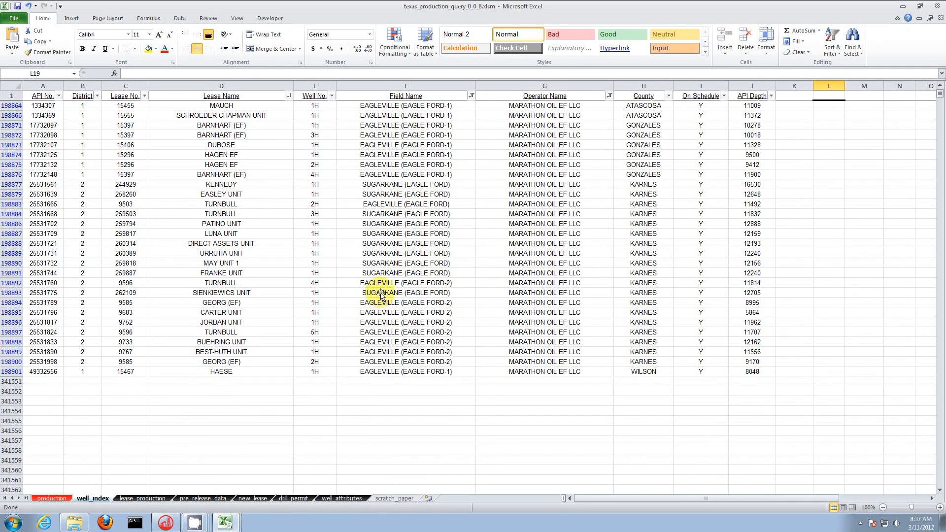
# Load the production of the HAESE 1H well and copy its oil rates from 3/1/2011 through 12/1/2011
pyautogui.doubleClick(598, 373)
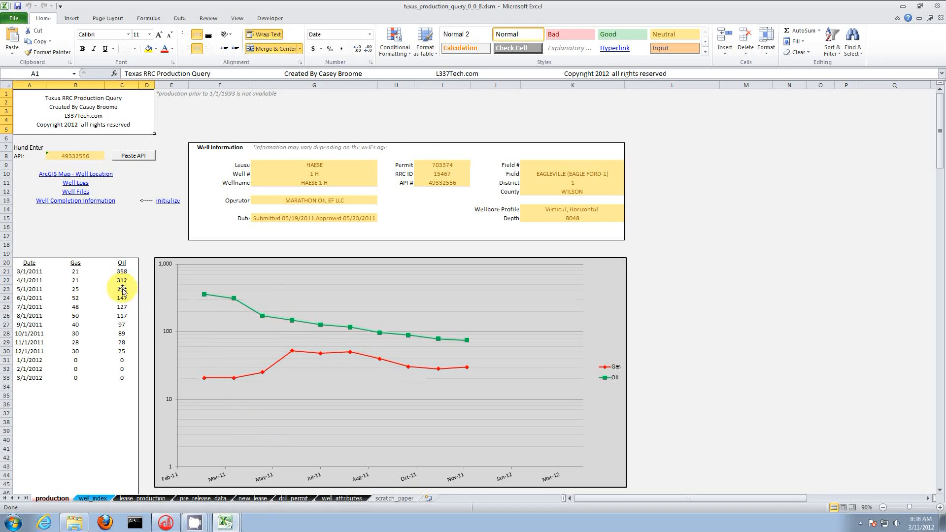
pyautogui.moveTo(122, 272); pyautogui.dragTo(125, 351)
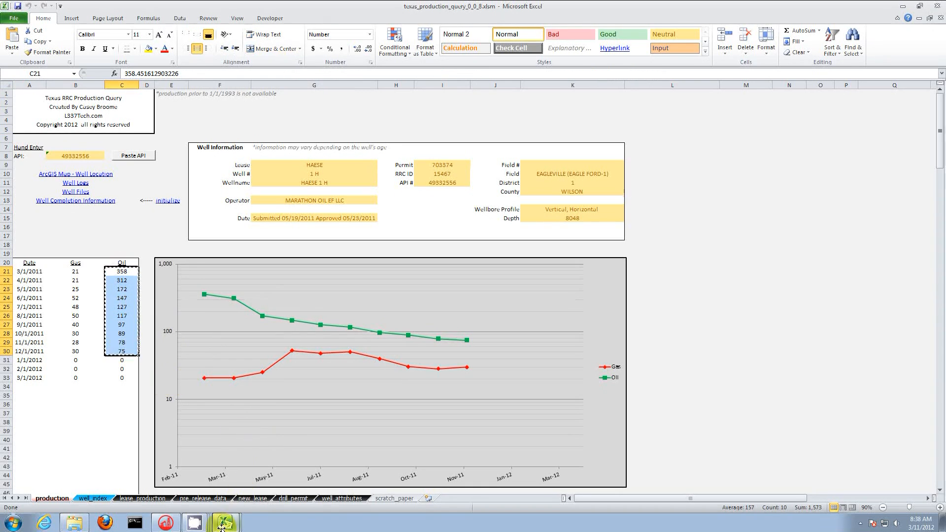
# Switch back to the quick_decline_ultimate workbook and convert the copied daily oil rates into monthly input on the qa_qc_data sheet
pyautogui.moveTo(227, 522)
pyautogui.click(220, 502)
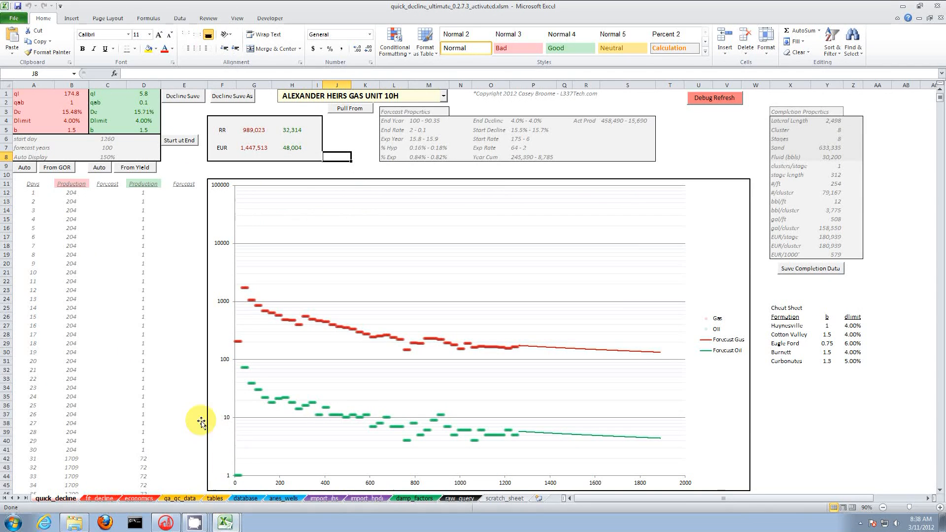
pyautogui.click(184, 498)
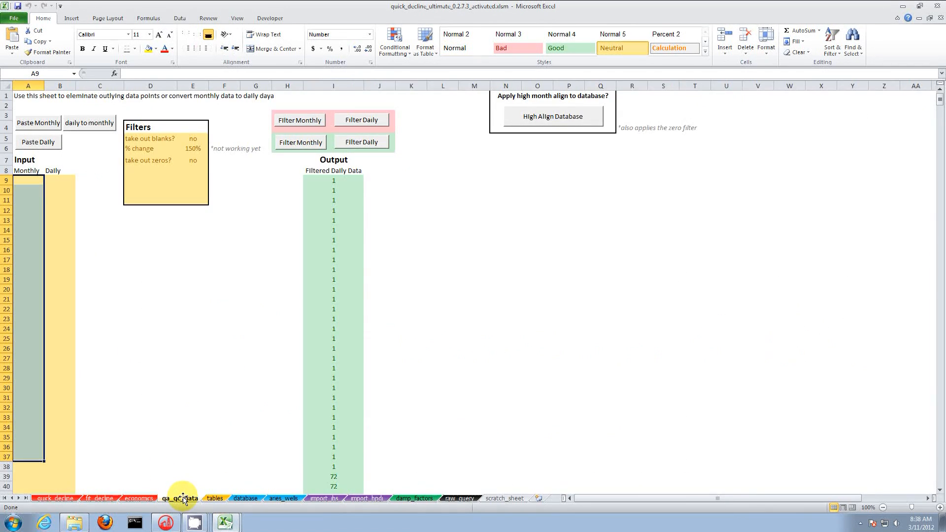
pyautogui.click(89, 126)
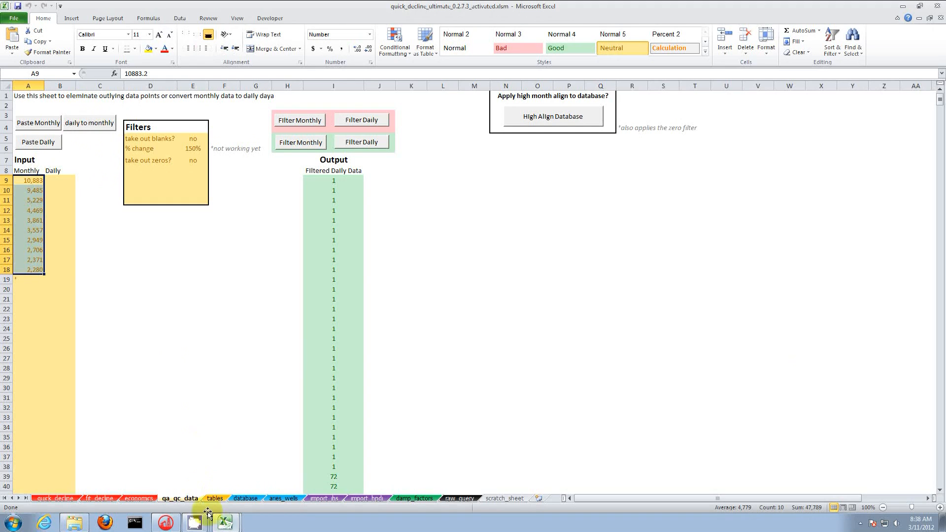
# Filter the monthly oil input on the qa_qc_data sheet into the daily oil output
pyautogui.moveTo(225, 522)
pyautogui.click(217, 488)
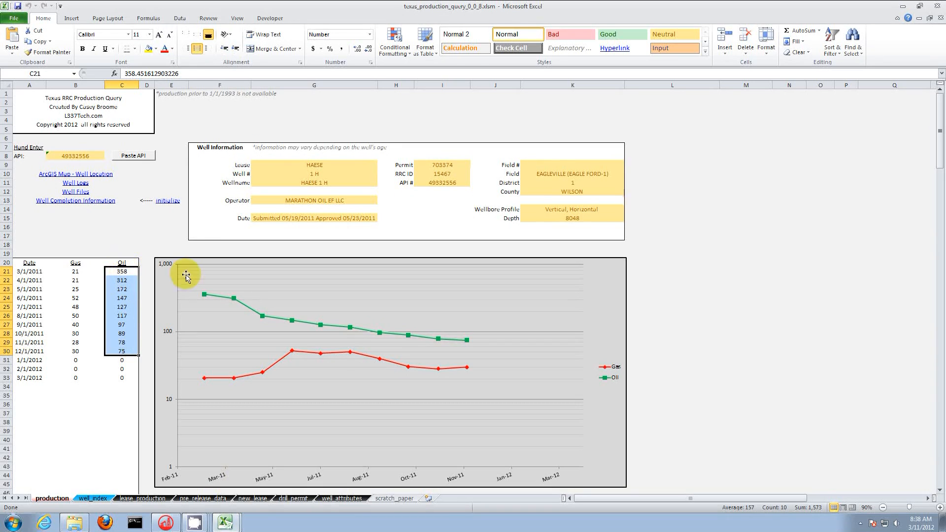
pyautogui.click(225, 522)
pyautogui.click(214, 501)
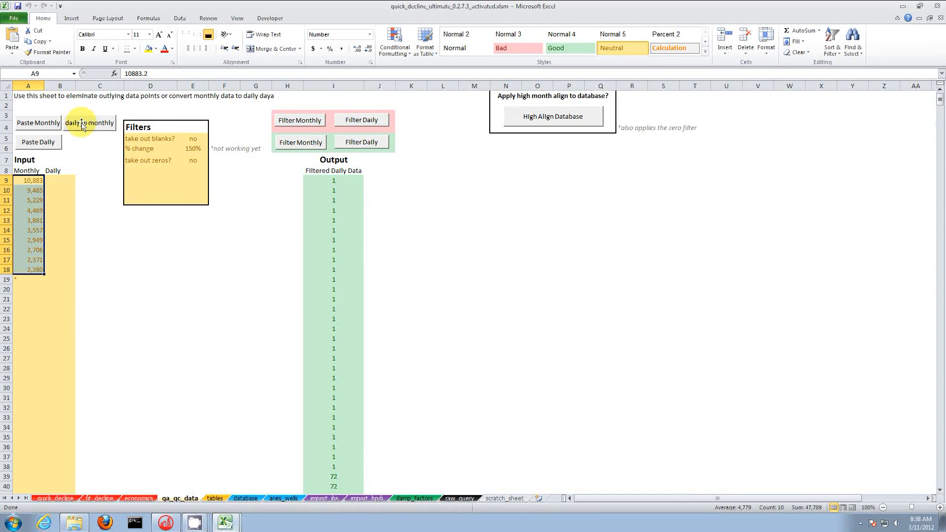
pyautogui.click(300, 143)
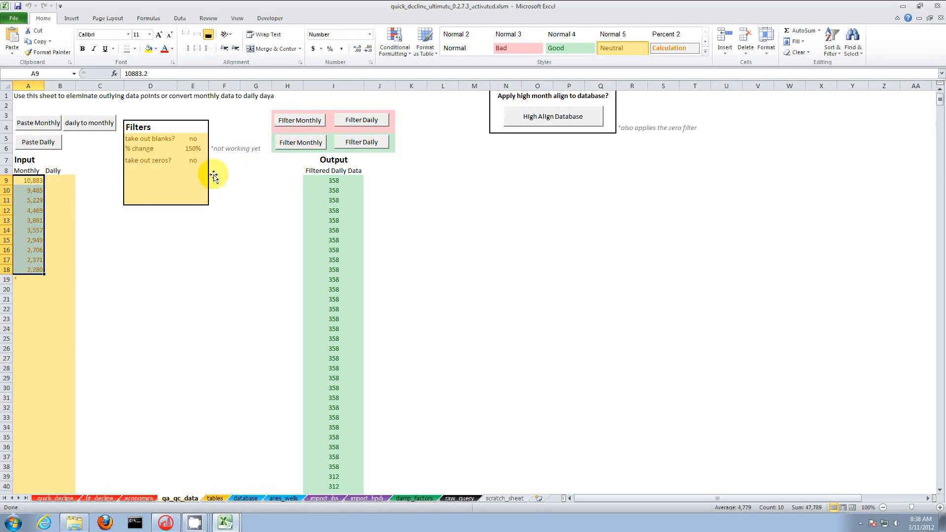
# Switch to the texas_production_query workbook and copy the well's gas rates from 3/1/2011 through 12/1/2011
pyautogui.moveTo(189, 518)
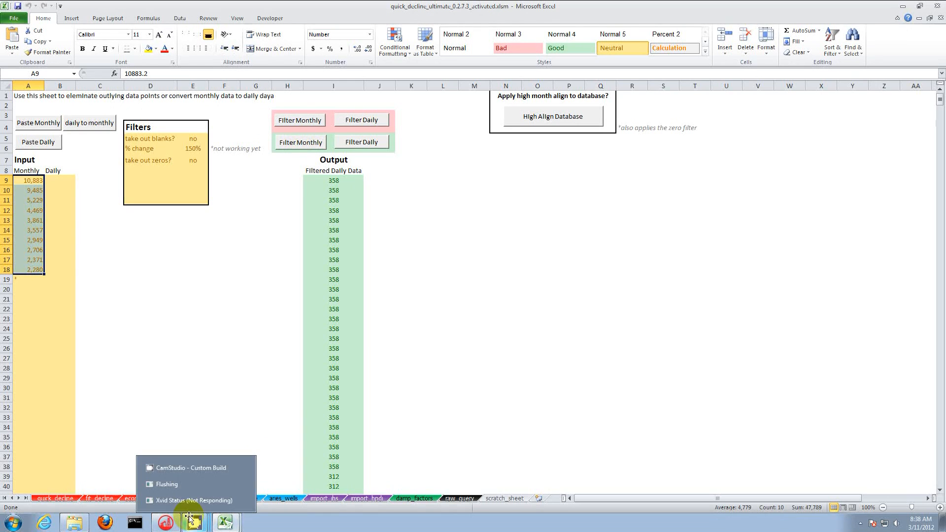
pyautogui.moveTo(225, 521)
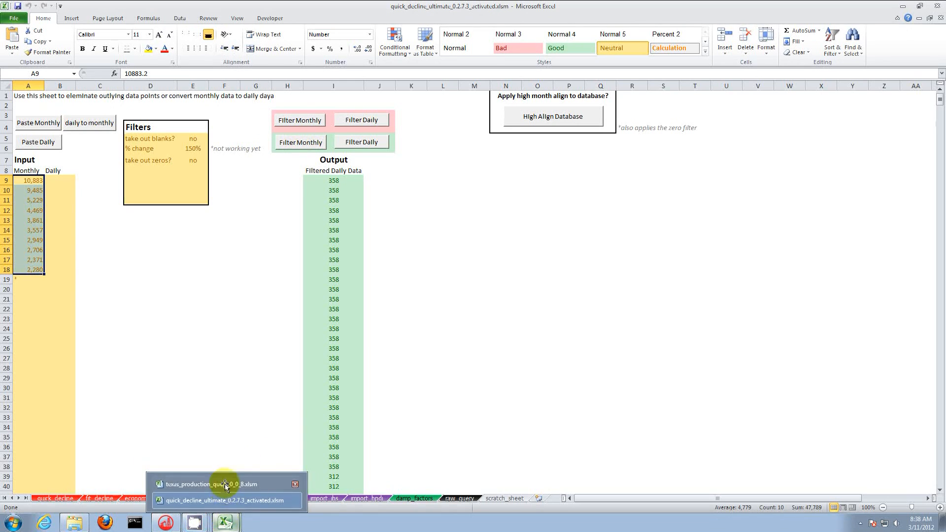
pyautogui.click(222, 496)
pyautogui.moveTo(82, 275); pyautogui.dragTo(79, 350)
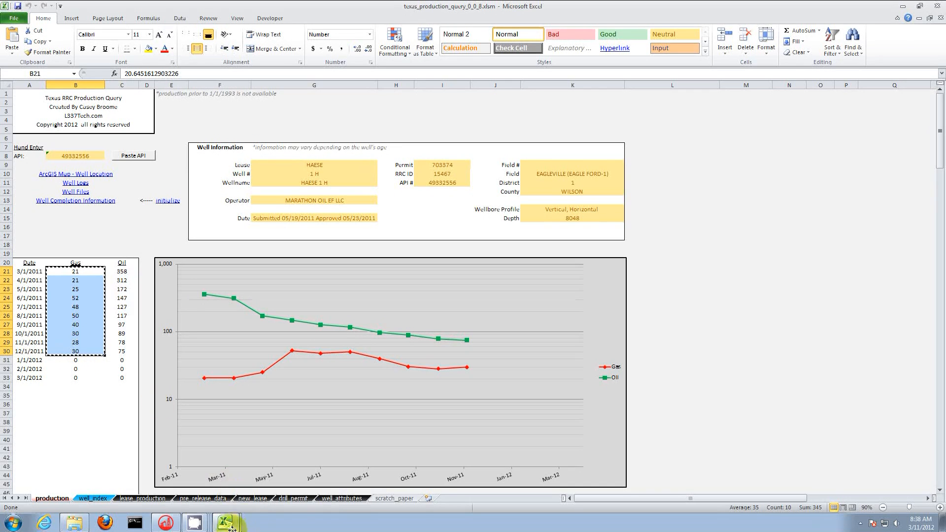
# Back in the quick_decline_ultimate workbook, convert the copied daily gas rates to monthly input and filter them into daily gas data
pyautogui.click(224, 506)
pyautogui.click(90, 124)
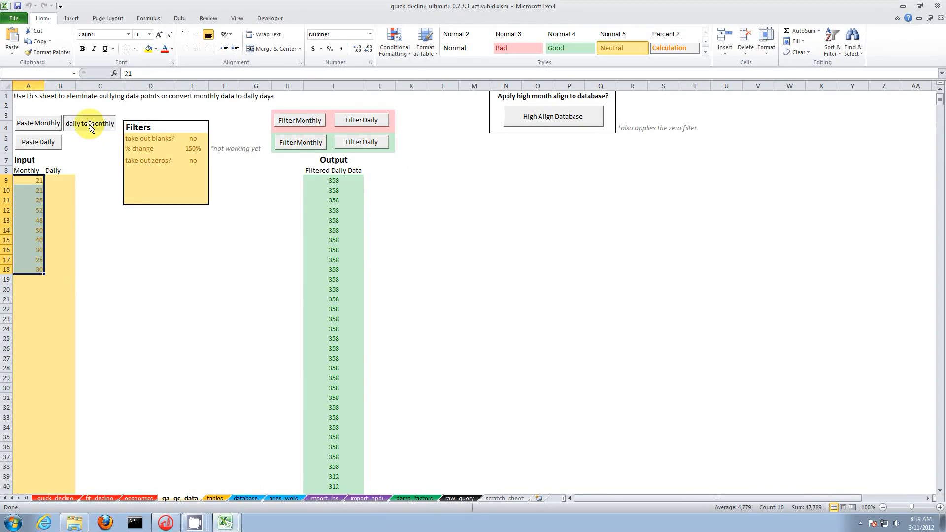
pyautogui.click(300, 120)
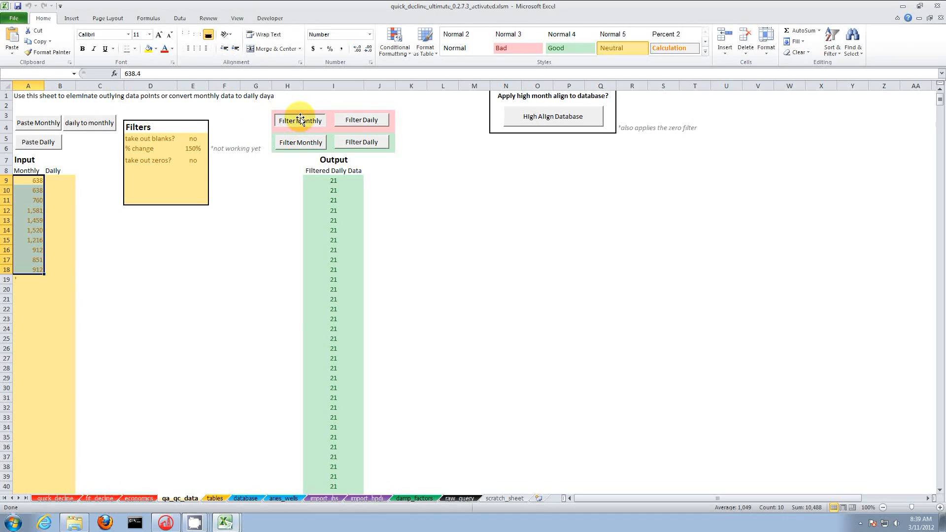
# On the quick_decline sheet, set the start day to 0 and Auto Display to 500%
pyautogui.click(55, 498)
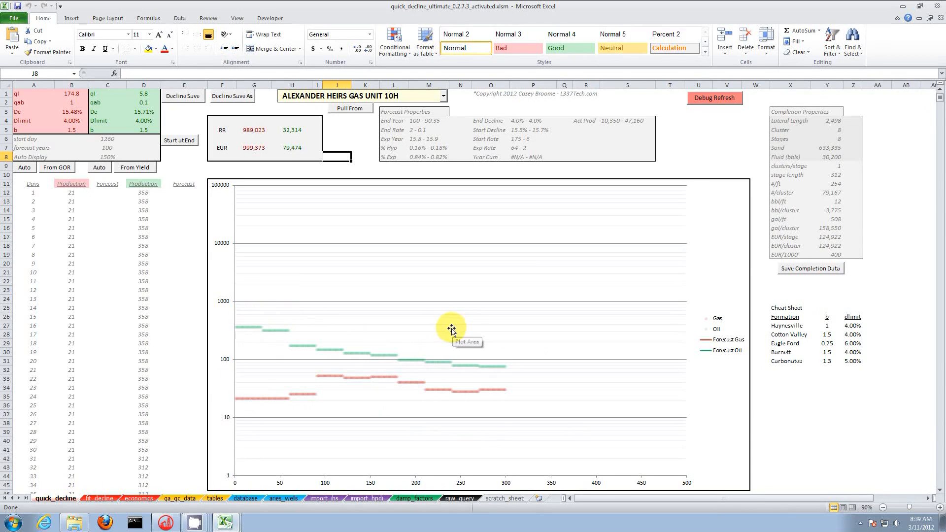
pyautogui.click(108, 142)
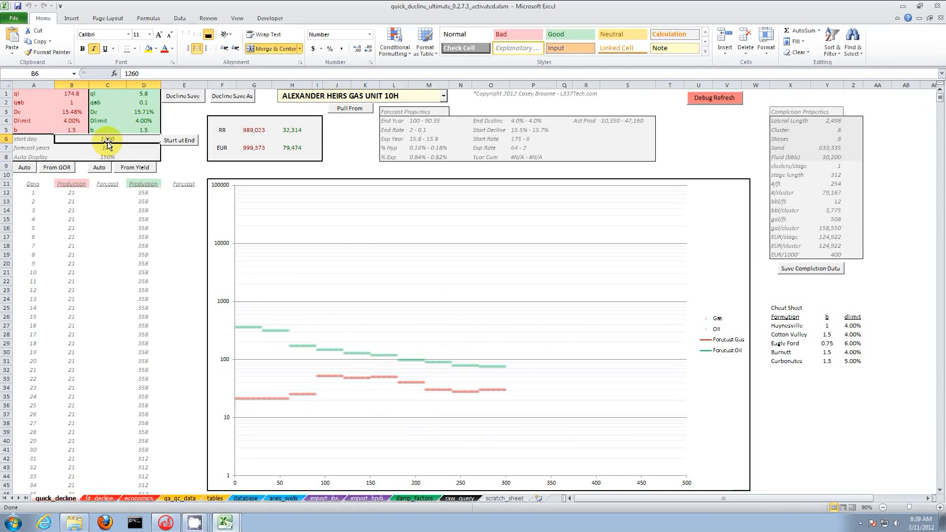
pyautogui.write('0')
pyautogui.press('Return')
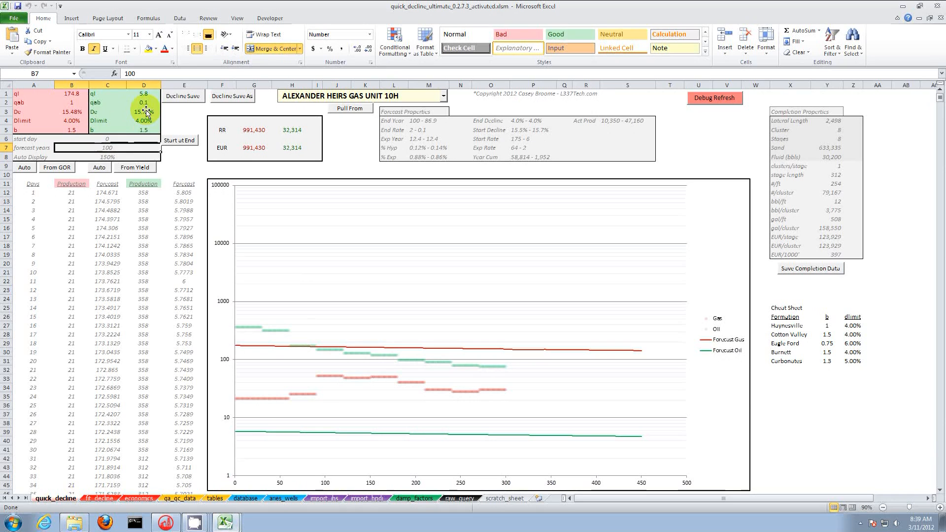
pyautogui.click(110, 157)
pyautogui.write('500')
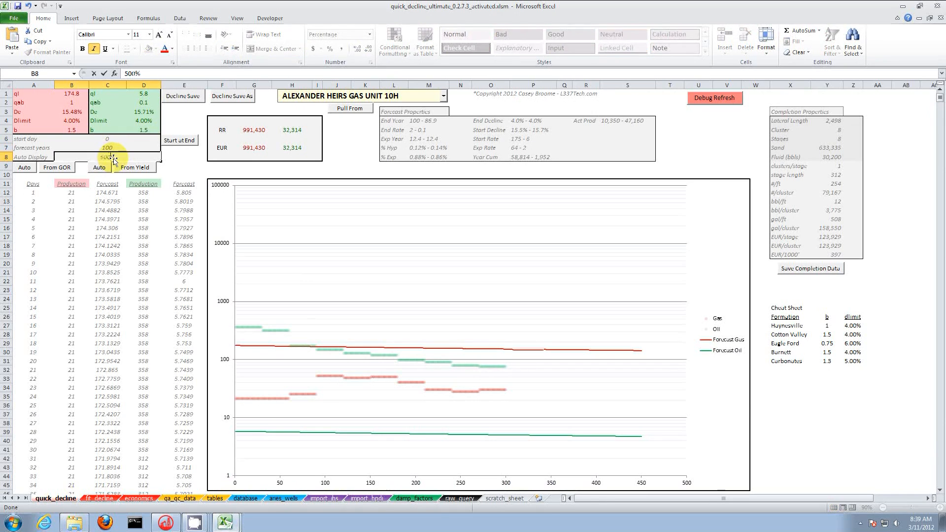
pyautogui.press('Return')
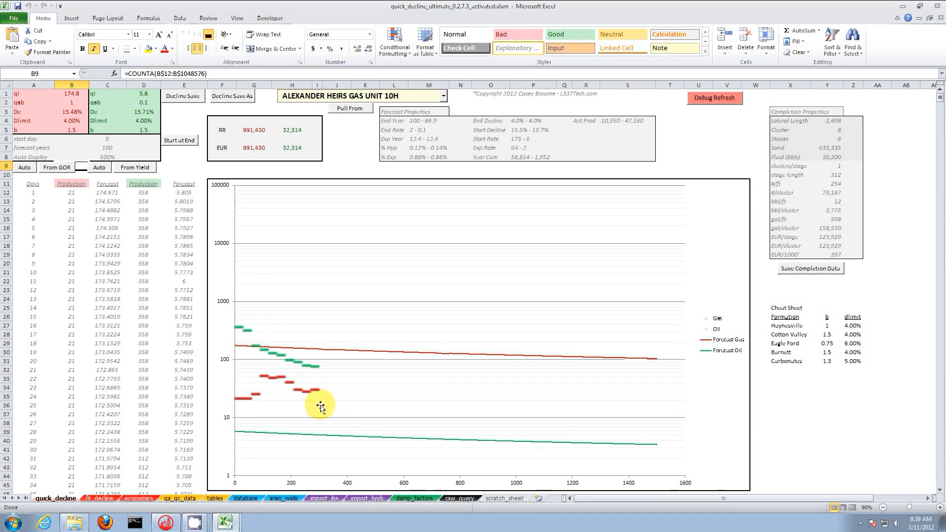
# Switch to the texas_production_query workbook and copy the well name HAESE 1 H from the well information
pyautogui.moveTo(225, 522)
pyautogui.click(227, 485)
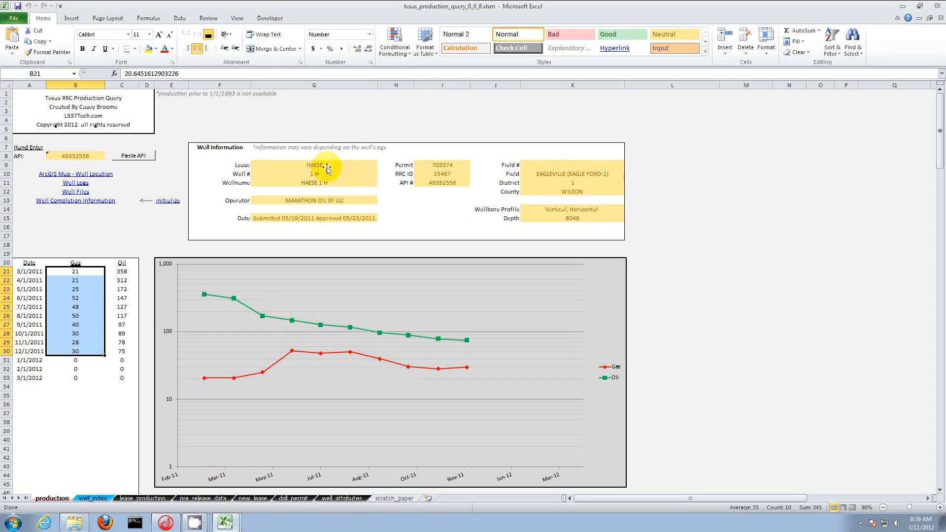
pyautogui.click(223, 521)
pyautogui.click(220, 501)
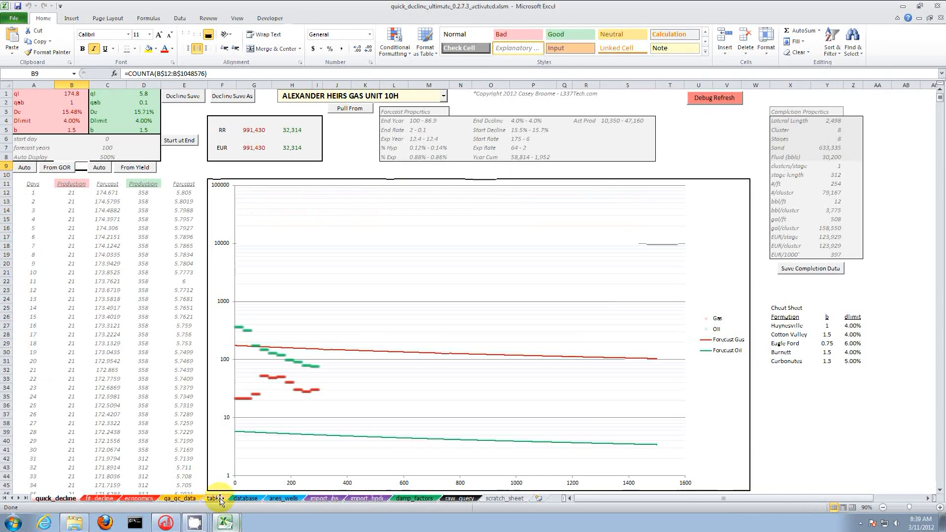
pyautogui.click(225, 522)
pyautogui.click(231, 484)
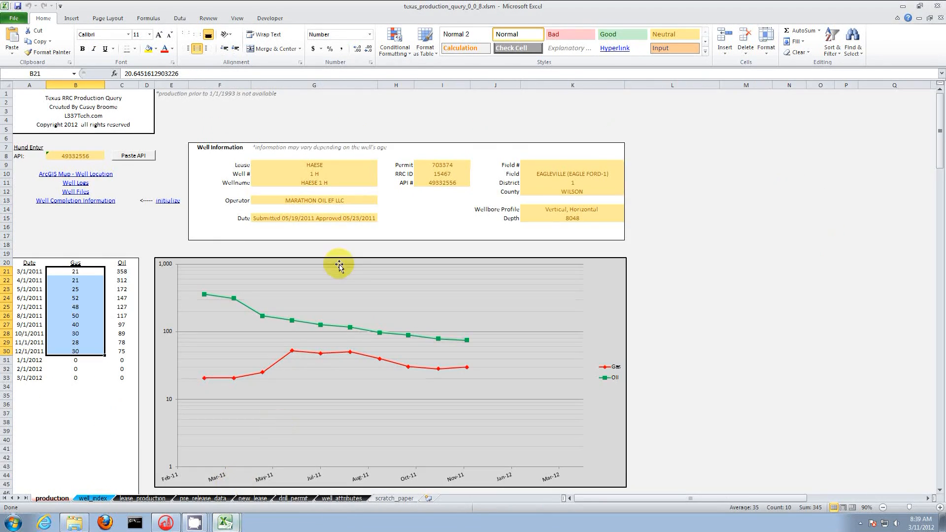
pyautogui.click(323, 166)
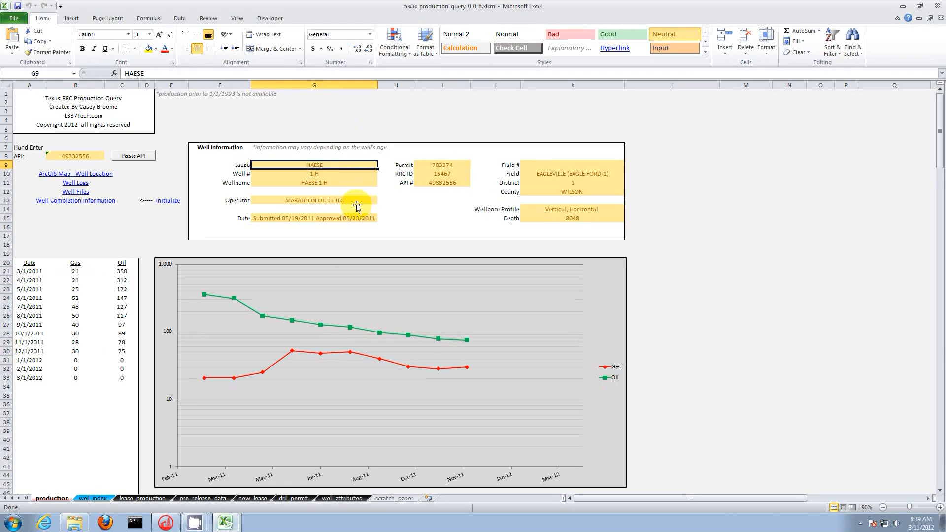
pyautogui.click(329, 184)
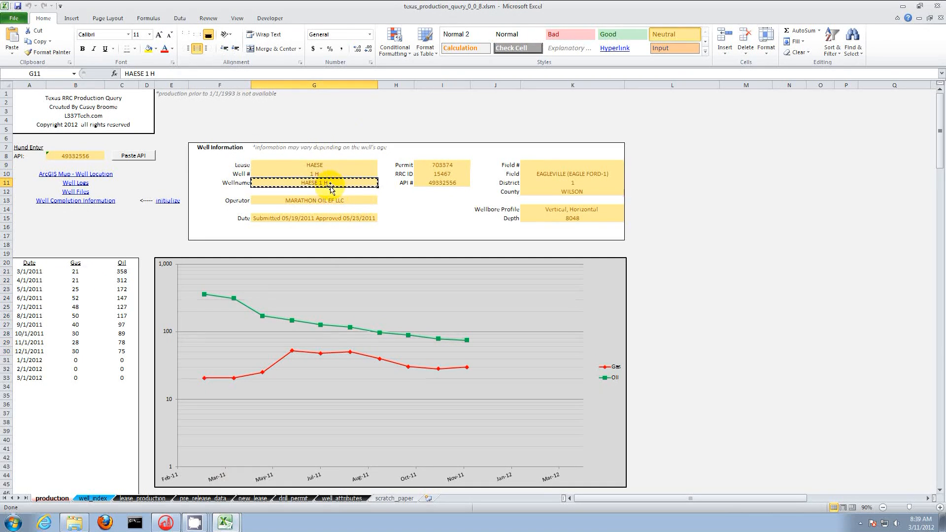
# Switch back to quick_decline_ultimate and save the decline as "HAESE 1 H - Eagle Ford - Marathon" with a monthly data source
pyautogui.click(225, 522)
pyautogui.click(211, 497)
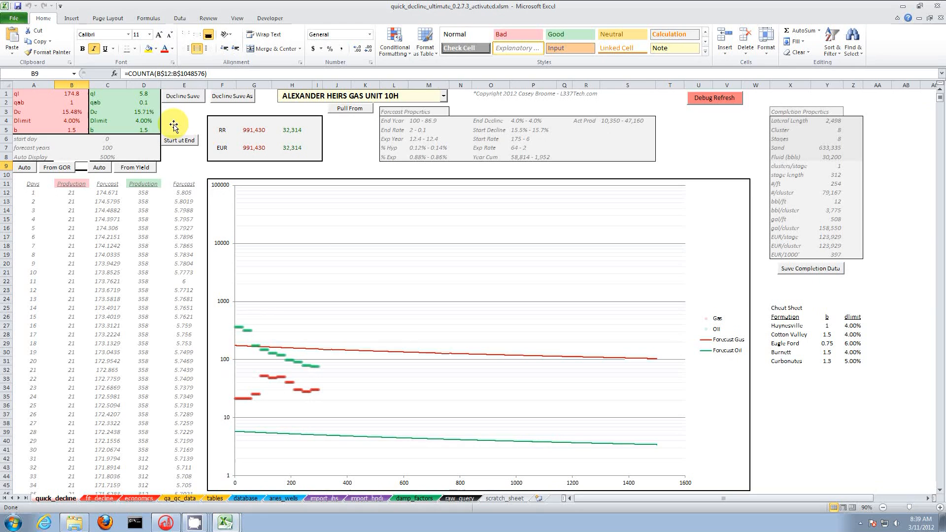
pyautogui.click(228, 98)
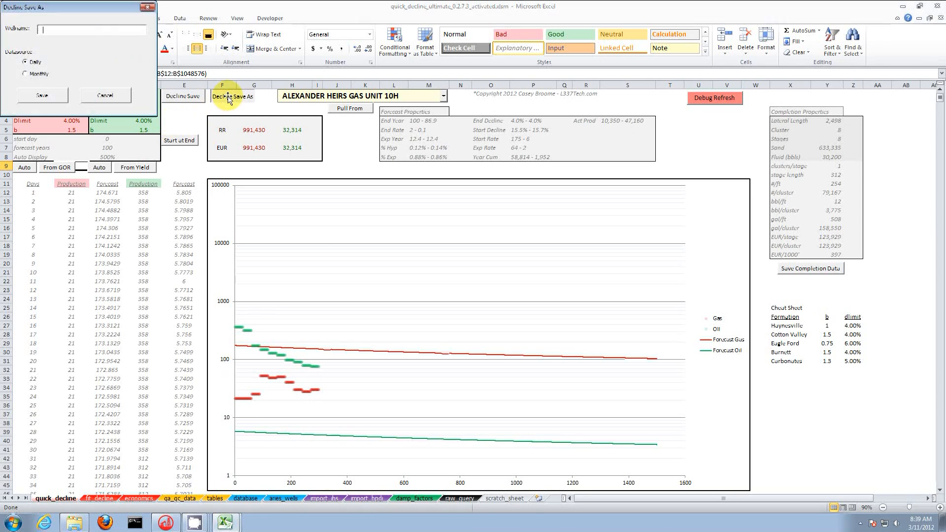
pyautogui.moveTo(80, 9); pyautogui.dragTo(324, 224)
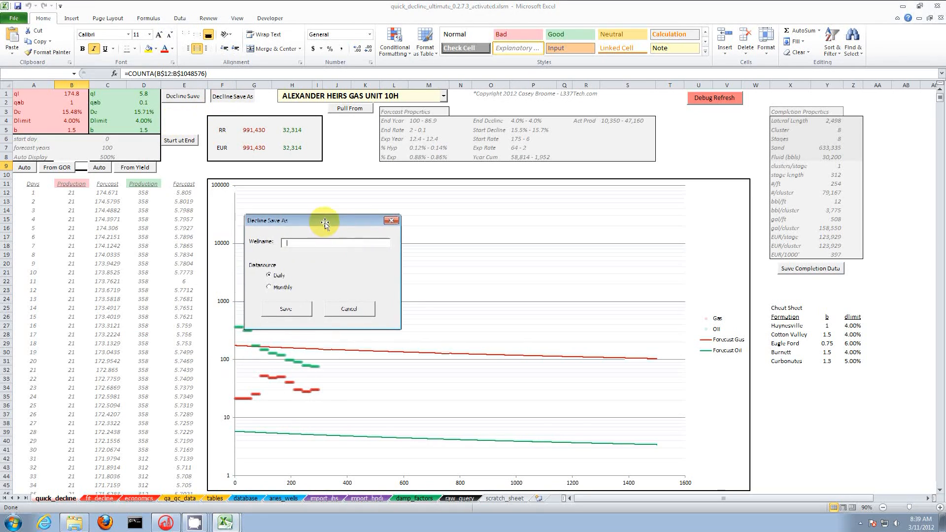
pyautogui.click(276, 287)
pyautogui.click(302, 243)
pyautogui.write('HAESE 1 H')
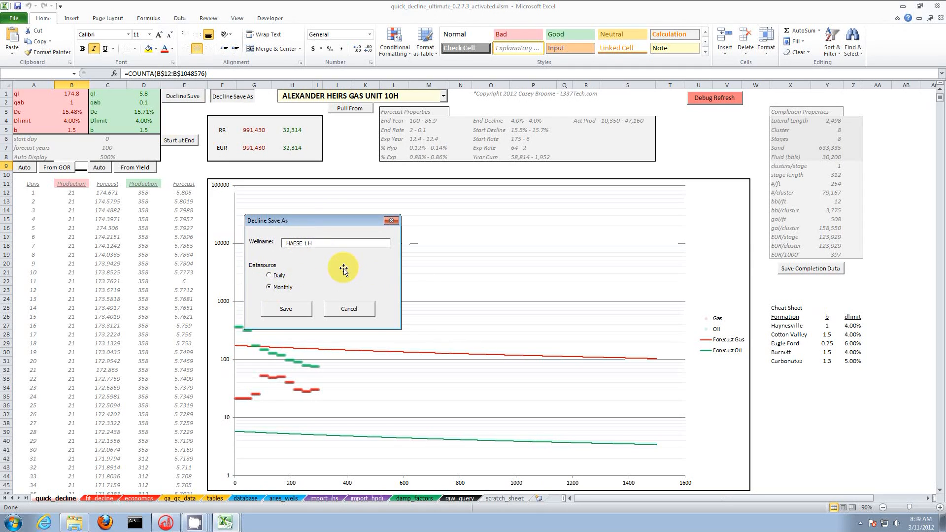
pyautogui.write(' - Eagle')
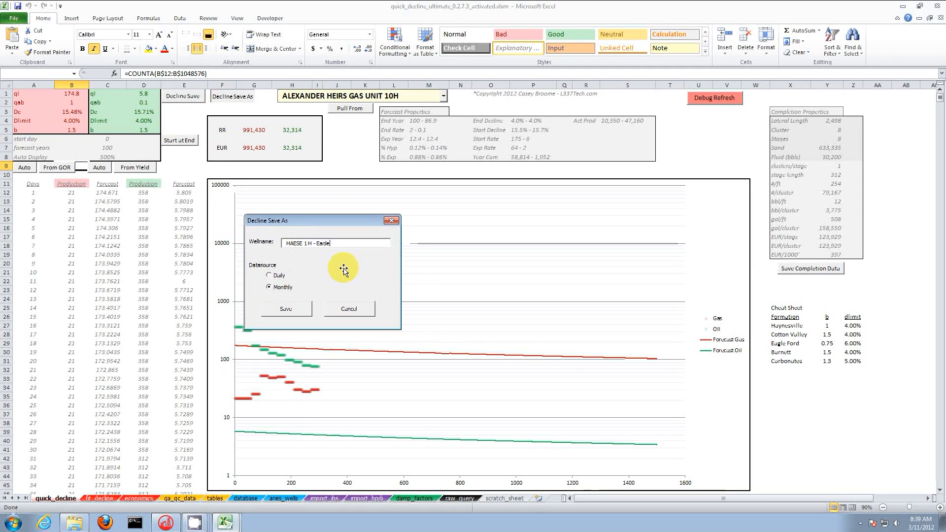
pyautogui.write(' Ford - Marathon')
pyautogui.click(295, 309)
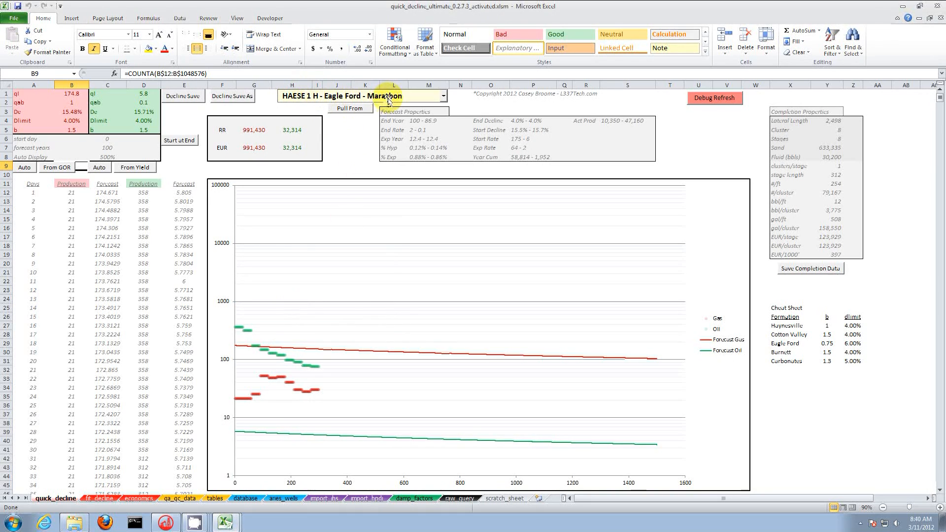
# Examine the HAESE 1 H well's saved parameters and monthly production on the database sheet
pyautogui.click(245, 499)
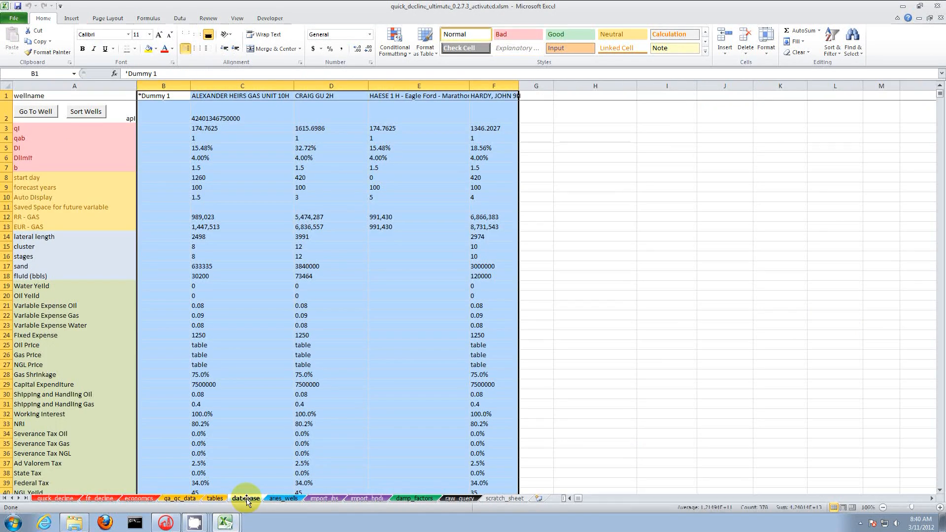
pyautogui.click(638, 296)
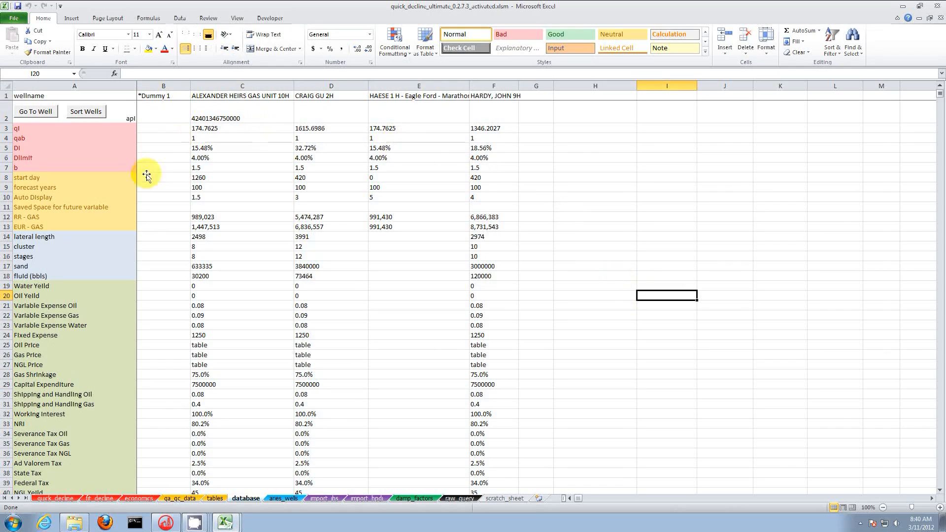
pyautogui.scroll(-13, 233, 280)
pyautogui.scroll(-12, 233, 279)
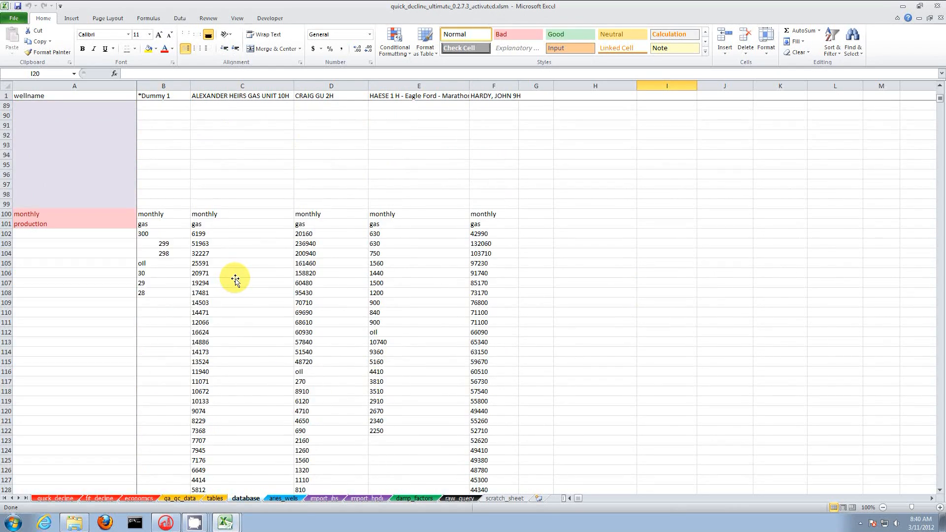
pyautogui.scroll(20, 234, 279)
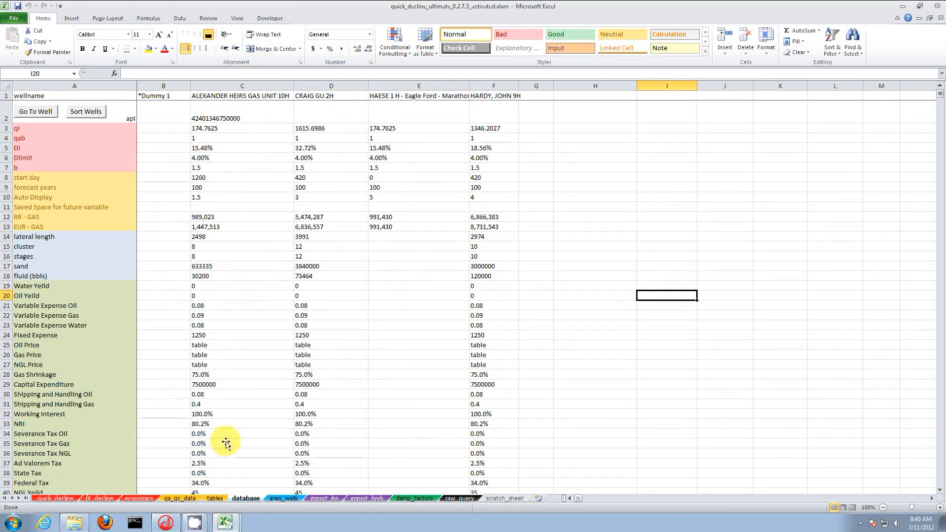
# On the quick_decline sheet, set the b factor to 1 for both the oil and the gas forecast
pyautogui.click(55, 498)
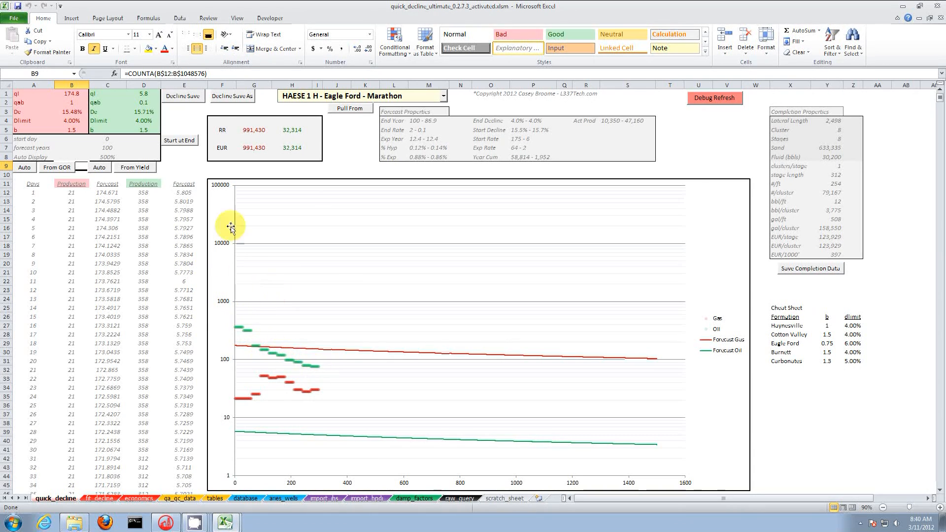
pyautogui.click(99, 168)
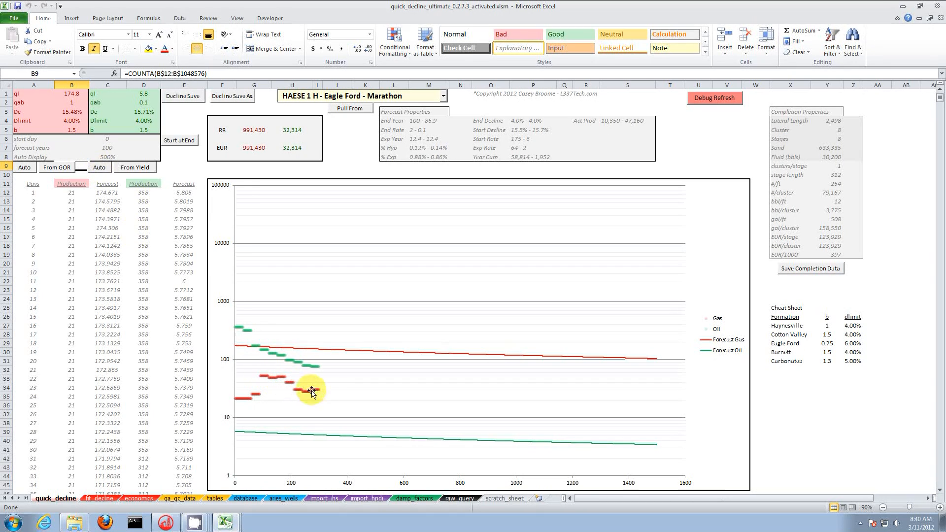
pyautogui.click(134, 238)
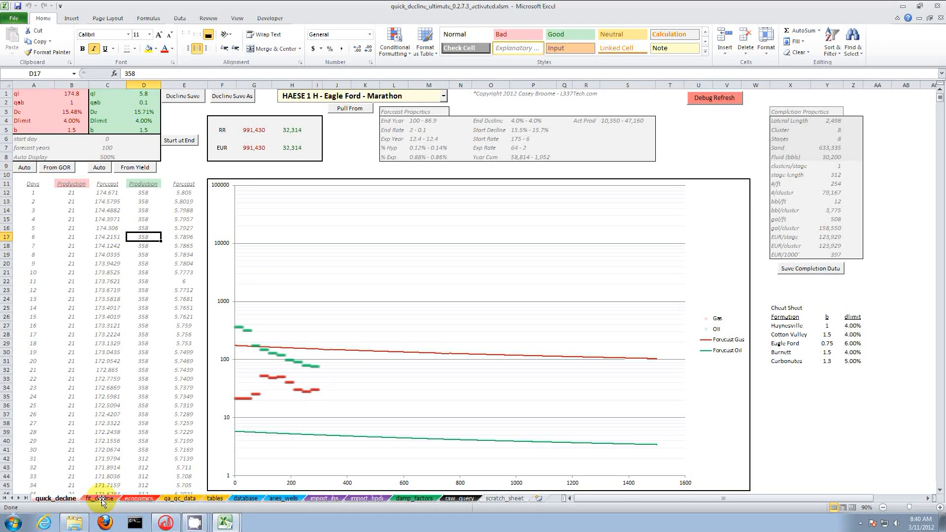
pyautogui.click(143, 130)
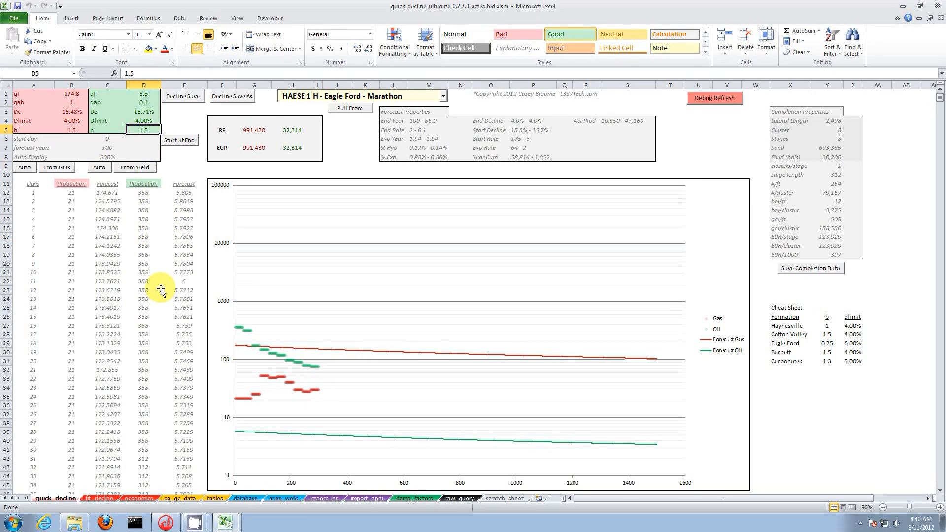
pyautogui.write('1')
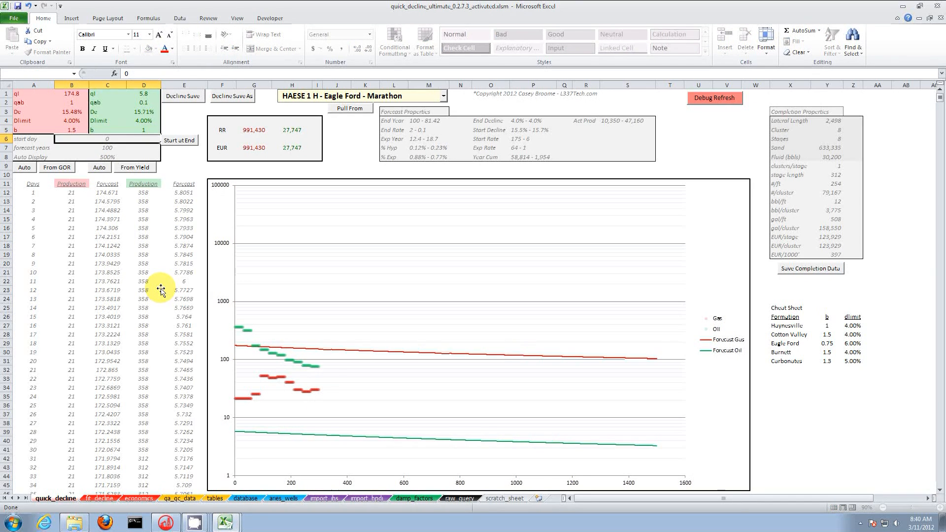
pyautogui.press('Return')
pyautogui.click(73, 129)
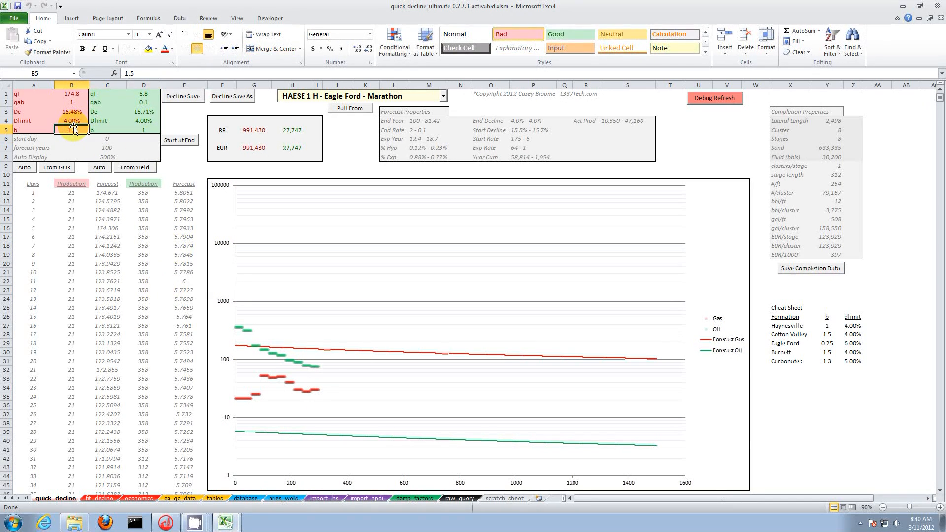
pyautogui.write('1')
pyautogui.press('Return')
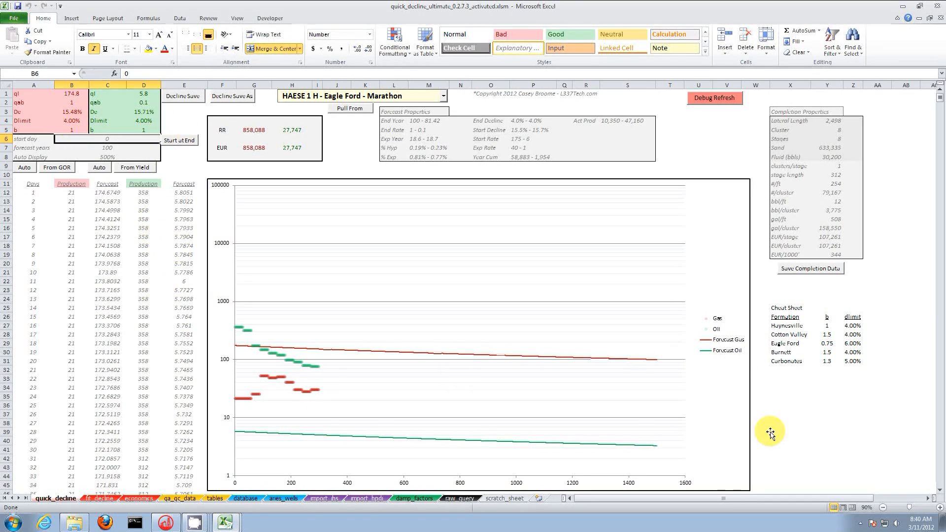
# Examine the cheat sheet's b and Dlimit values by formation and compare them with the oil forecast's Dlimit
pyautogui.moveTo(778, 308); pyautogui.dragTo(852, 362)
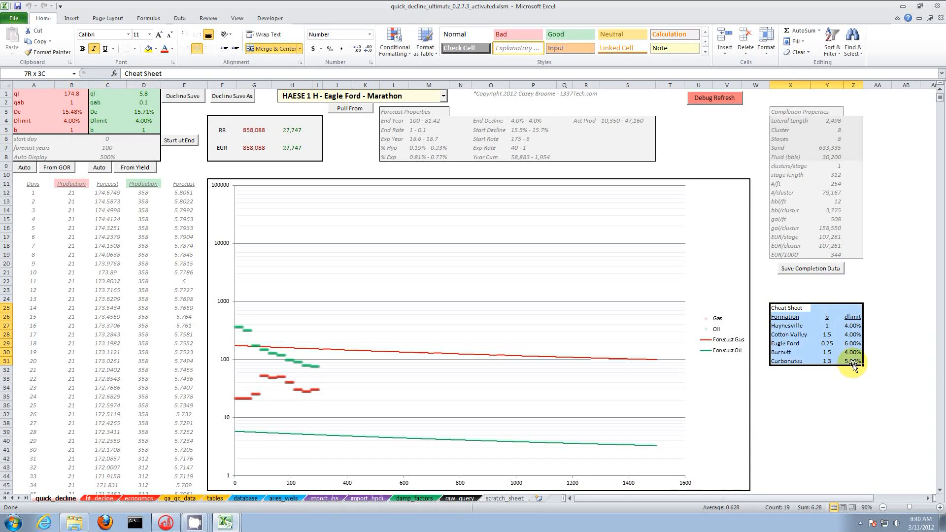
pyautogui.click(837, 395)
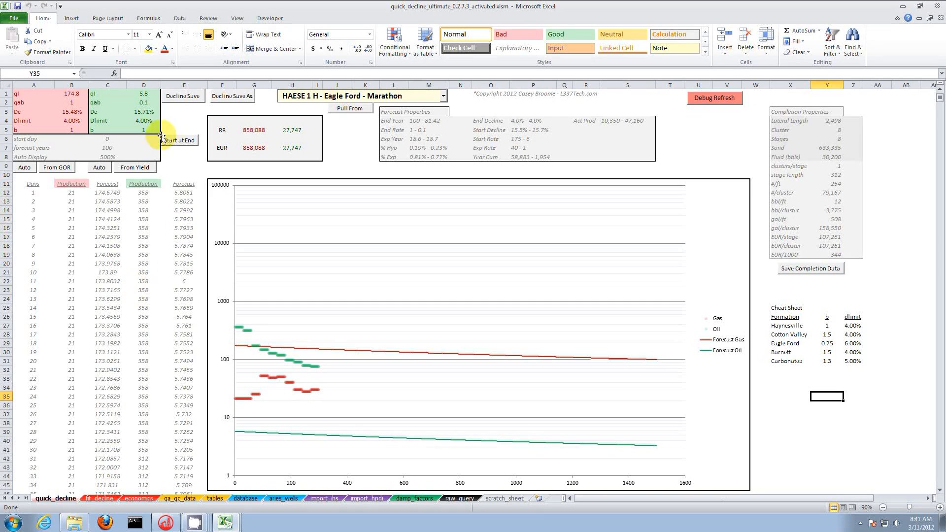
pyautogui.moveTo(145, 123); pyautogui.dragTo(108, 122)
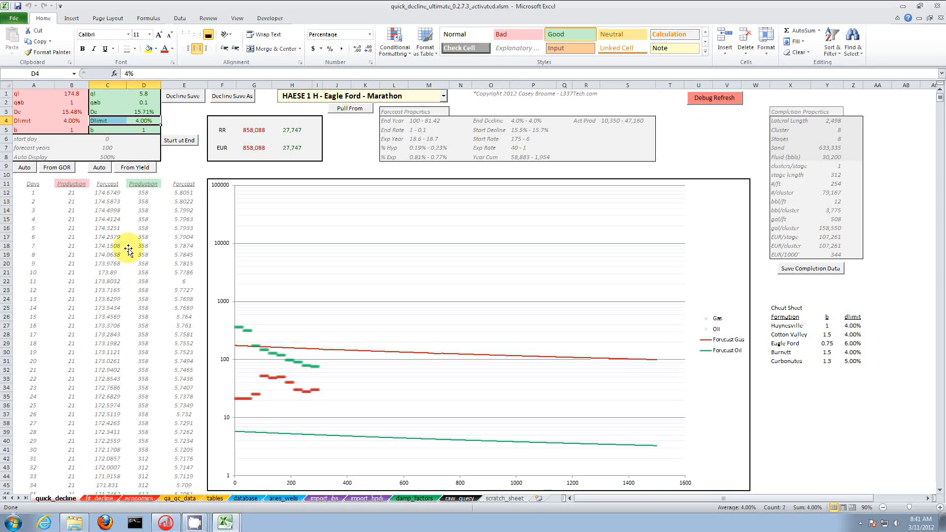
pyautogui.click(180, 243)
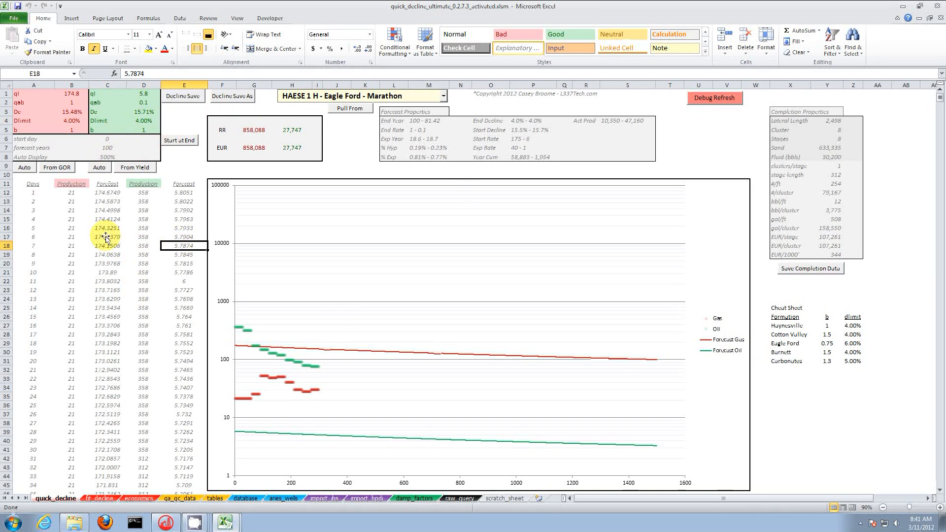
# On the fit_decline sheet, raise the oil forecast to an IP of 376 and move the start day to 9
pyautogui.click(99, 499)
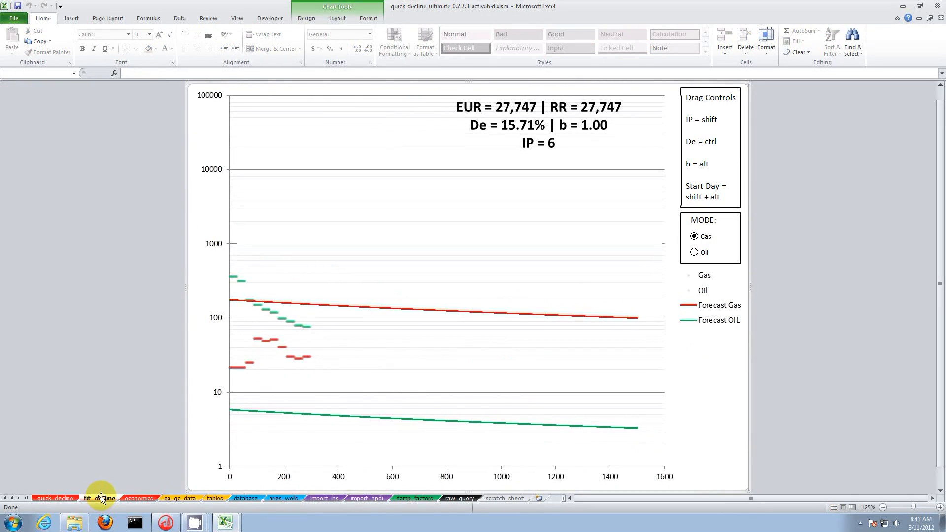
pyautogui.click(694, 252)
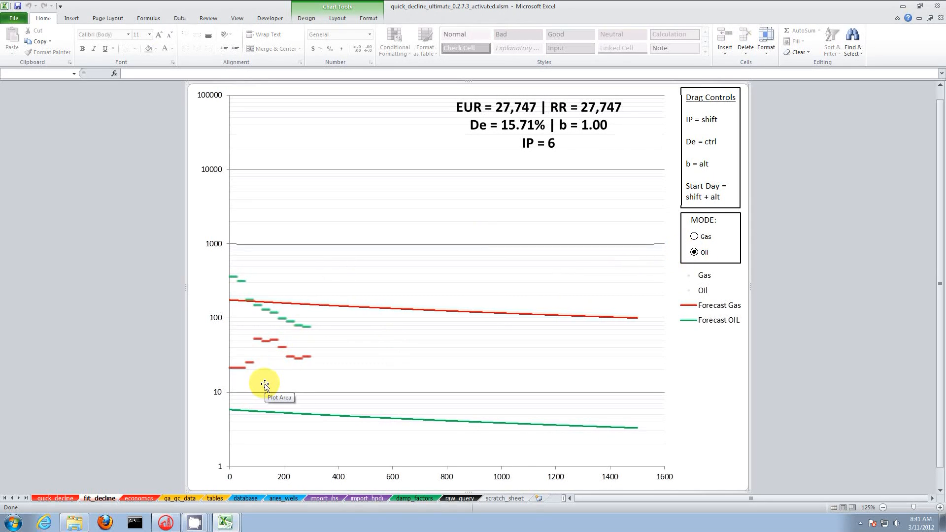
pyautogui.moveTo(265, 386); pyautogui.dragTo(328, 294)
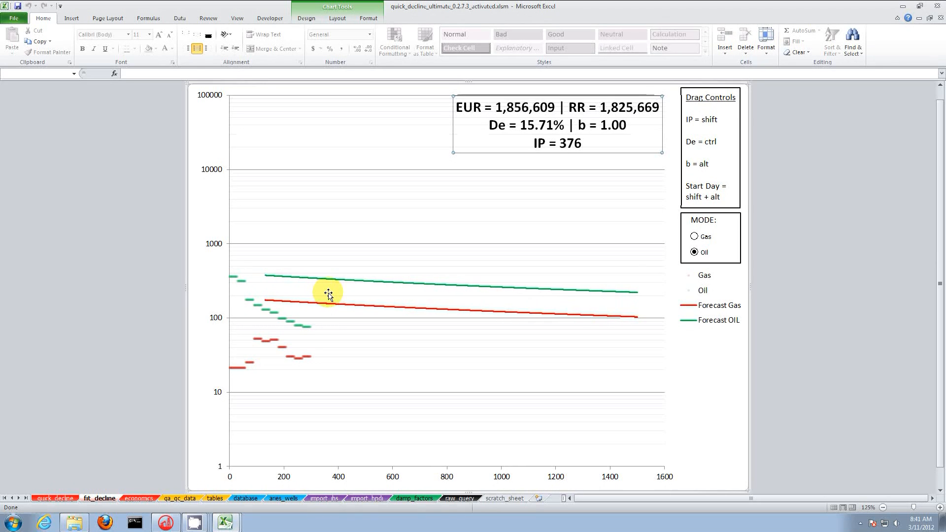
pyautogui.moveTo(306, 294); pyautogui.dragTo(284, 294)
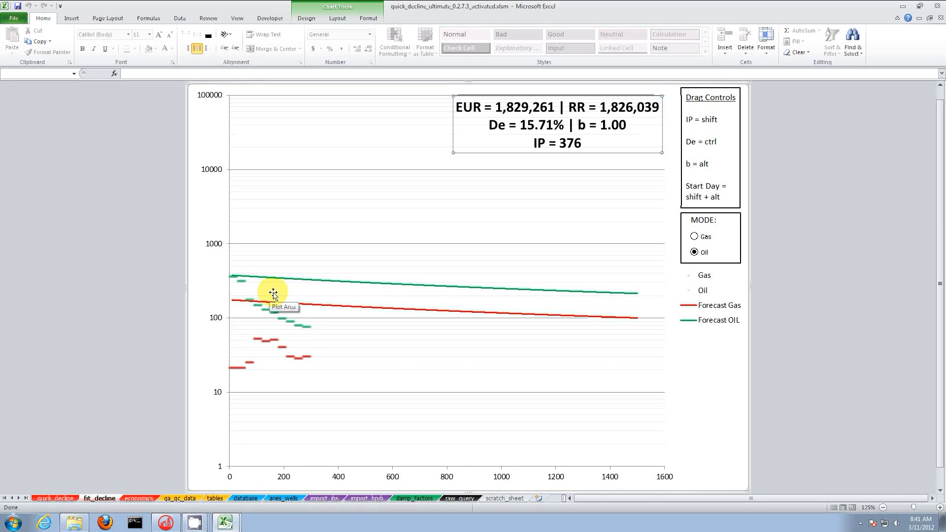
# Steepen the oil forecast to a De of 84.01% and fine-tune its IP to 378 to match oil production
pyautogui.moveTo(386, 291); pyautogui.dragTo(375, 463)
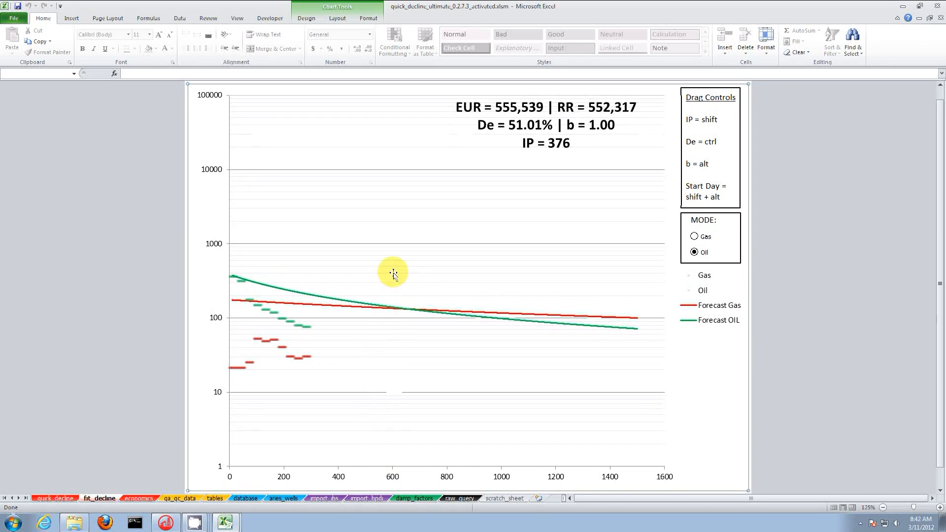
pyautogui.moveTo(393, 281); pyautogui.dragTo(374, 440)
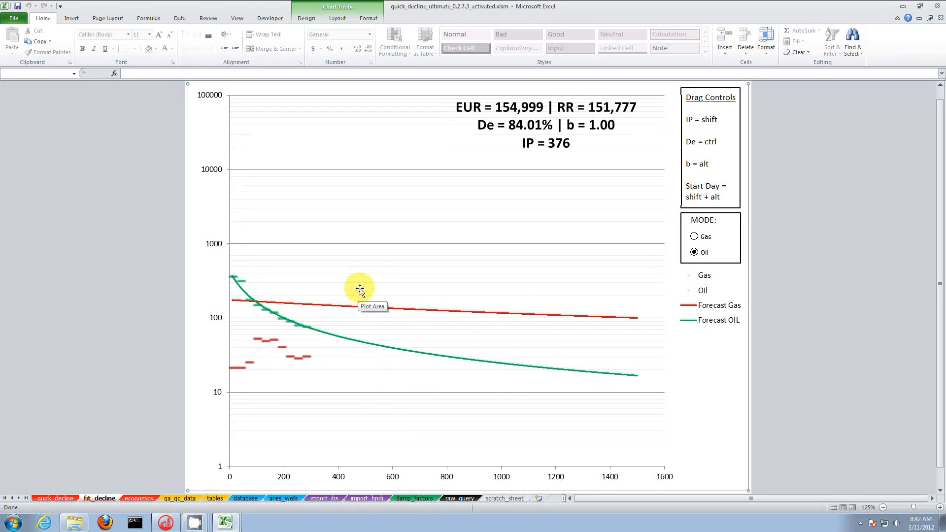
pyautogui.moveTo(359, 290)
pyautogui.mouseDown()
pyautogui.moveTo(360, 298)
pyautogui.moveTo(361, 289)
pyautogui.mouseUp()
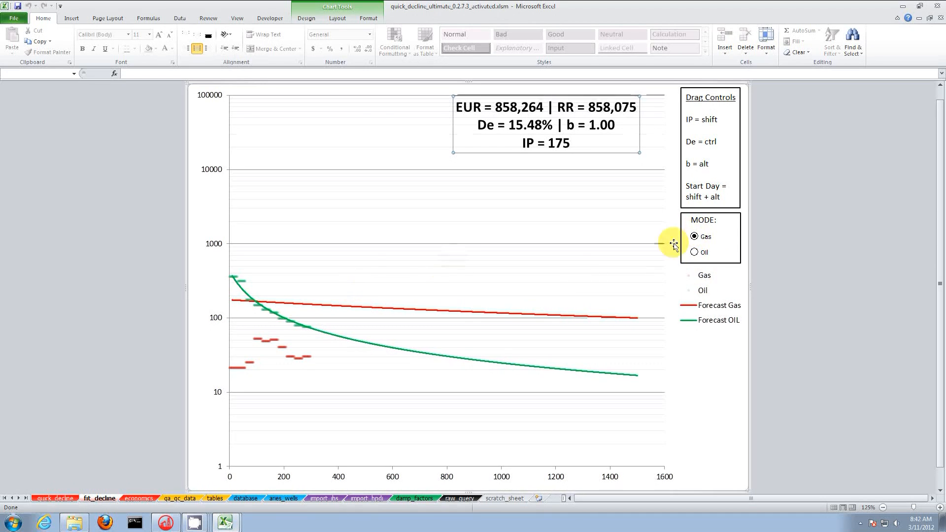
# Fit the gas forecast to the gas production with an IP of 75 and a De of 68.58%
pyautogui.moveTo(342, 288)
pyautogui.mouseDown()
pyautogui.moveTo(342, 302)
pyautogui.moveTo(342, 290)
pyautogui.mouseUp()
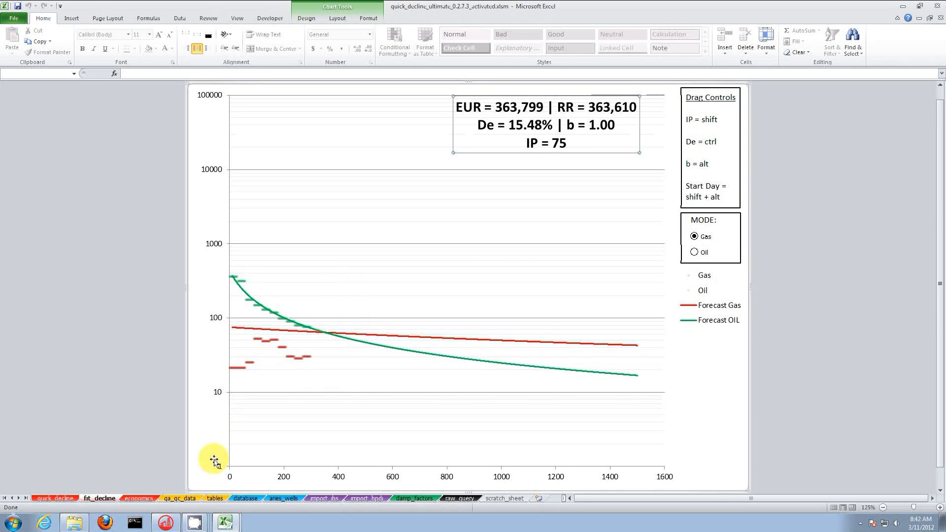
pyautogui.click(414, 498)
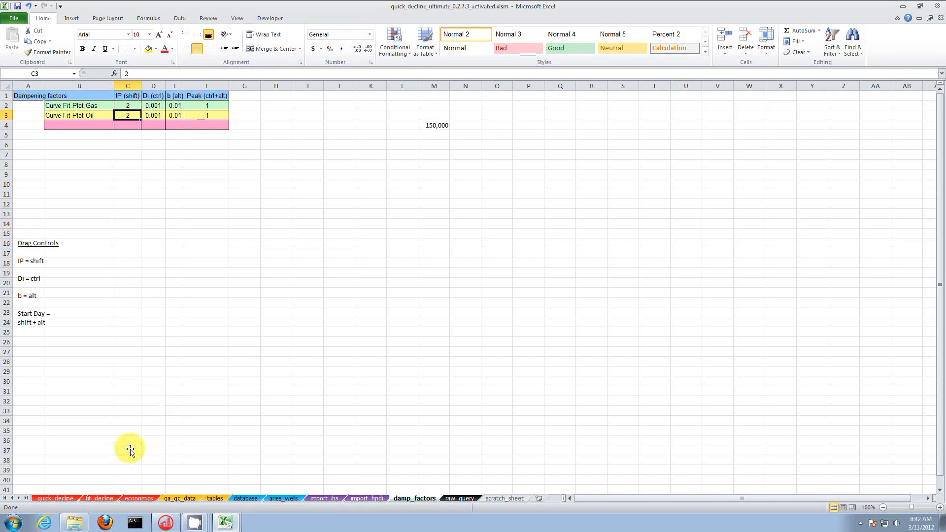
pyautogui.click(93, 498)
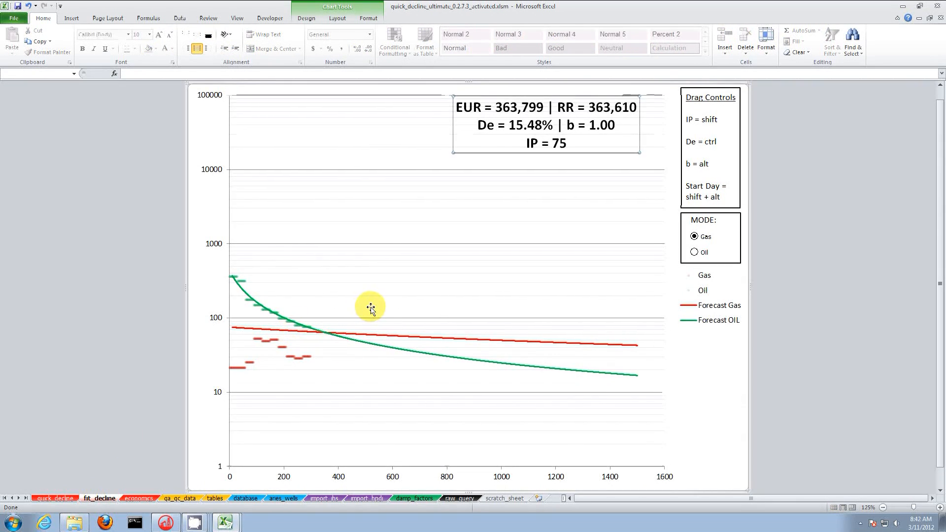
pyautogui.moveTo(373, 310); pyautogui.dragTo(379, 433)
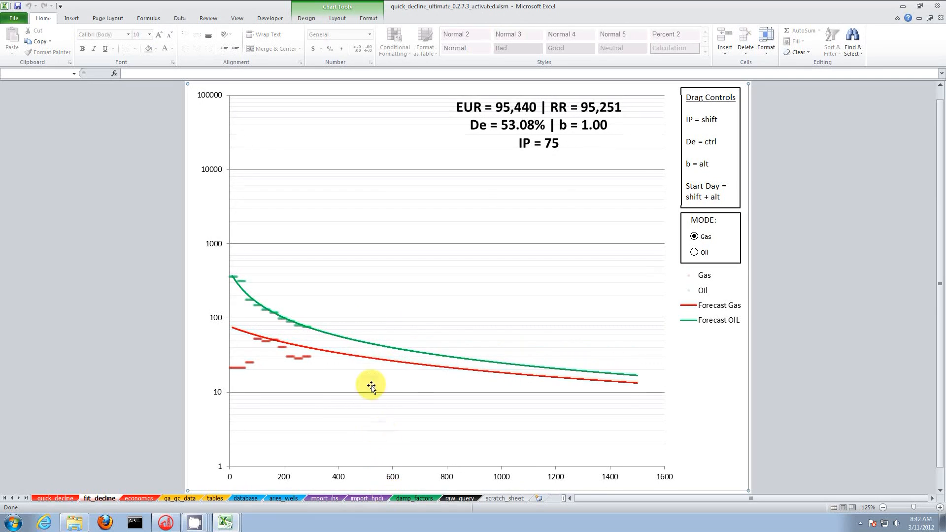
pyautogui.moveTo(382, 315); pyautogui.dragTo(389, 380)
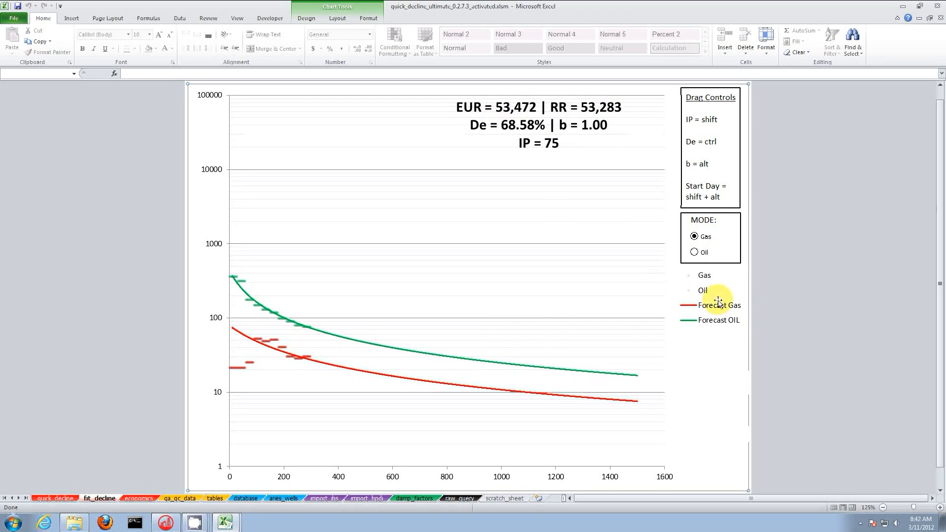
# Check the oil fit, return to the quick_decline sheet, start the forecasts at the end of production and save the decline
pyautogui.click(692, 250)
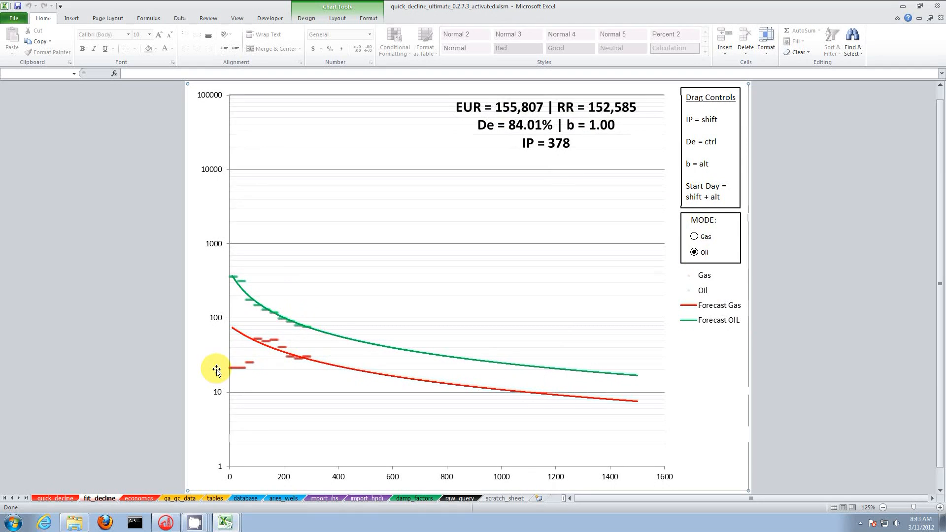
pyautogui.click(55, 498)
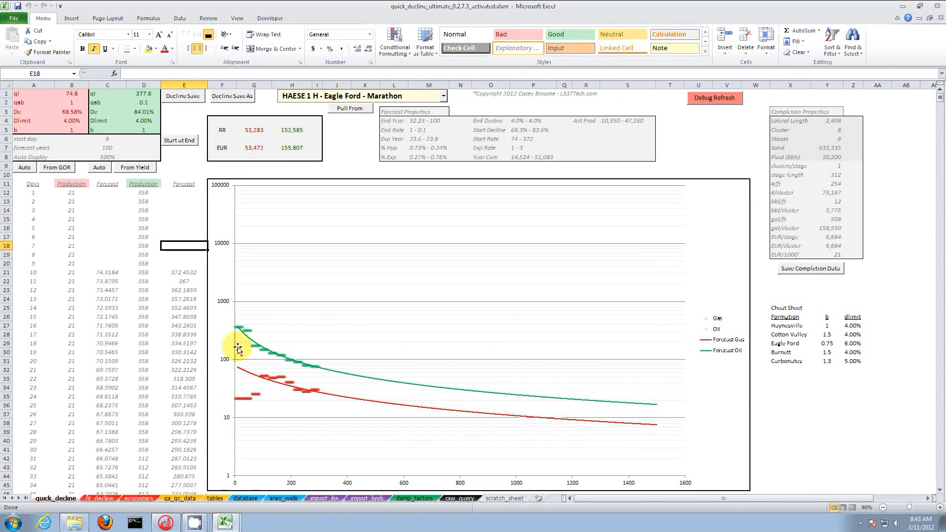
pyautogui.click(171, 140)
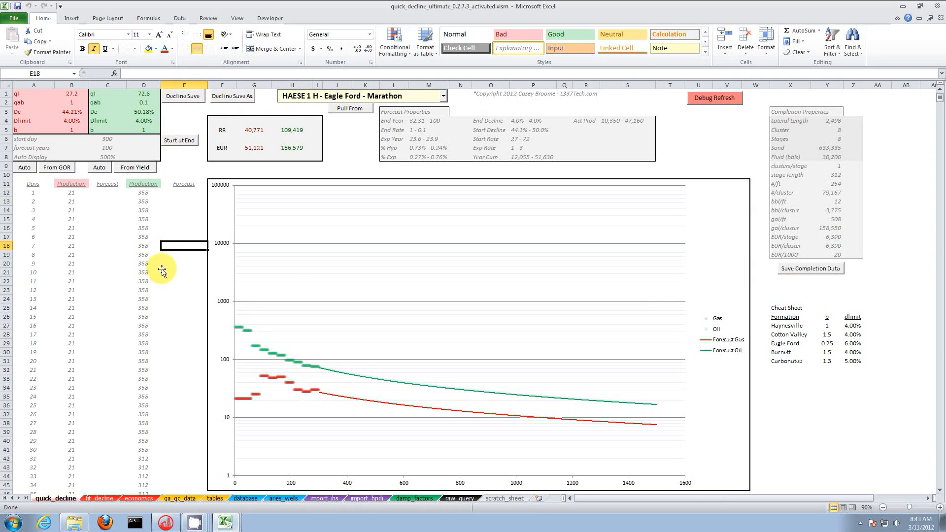
# Examine the HAESE 1 H well's saved decline parameters on the database sheet and the list of saved wells on quick_decline
pyautogui.click(245, 498)
pyautogui.moveTo(505, 219); pyautogui.dragTo(501, 268)
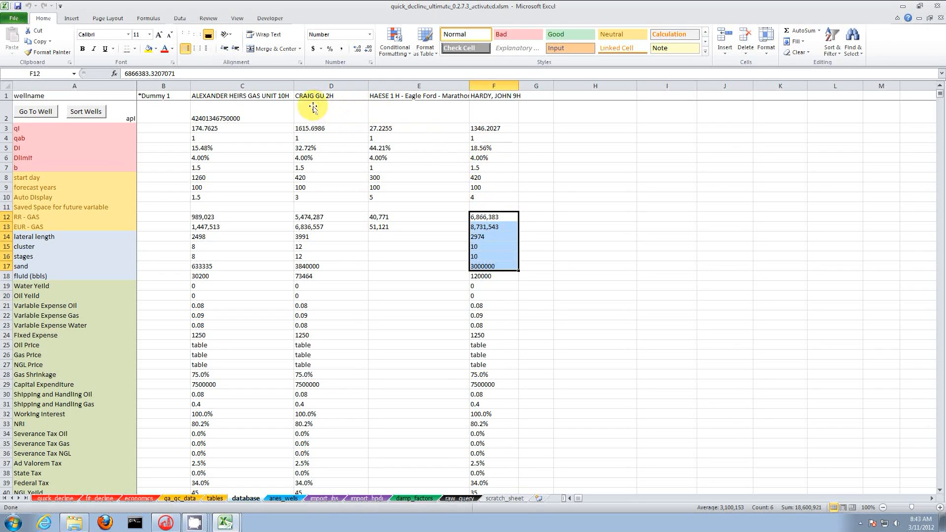
pyautogui.moveTo(407, 129); pyautogui.dragTo(407, 236)
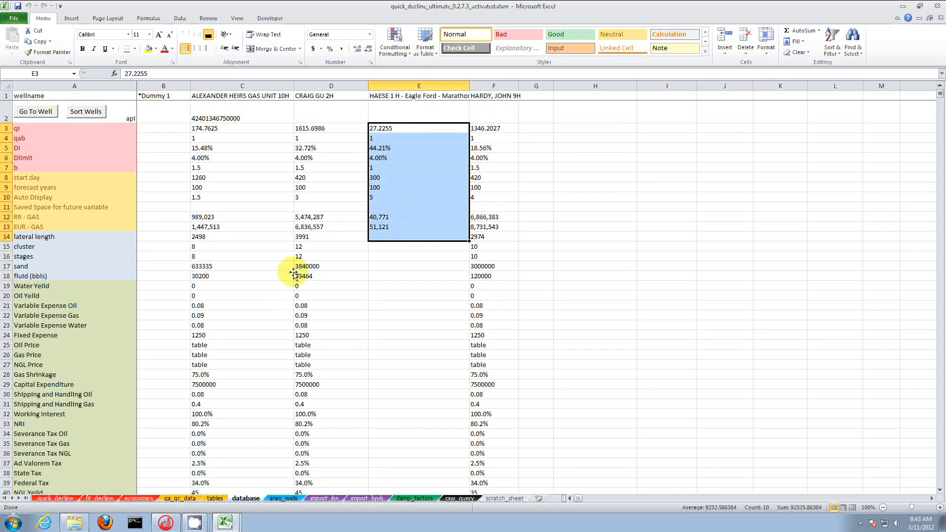
pyautogui.click(61, 499)
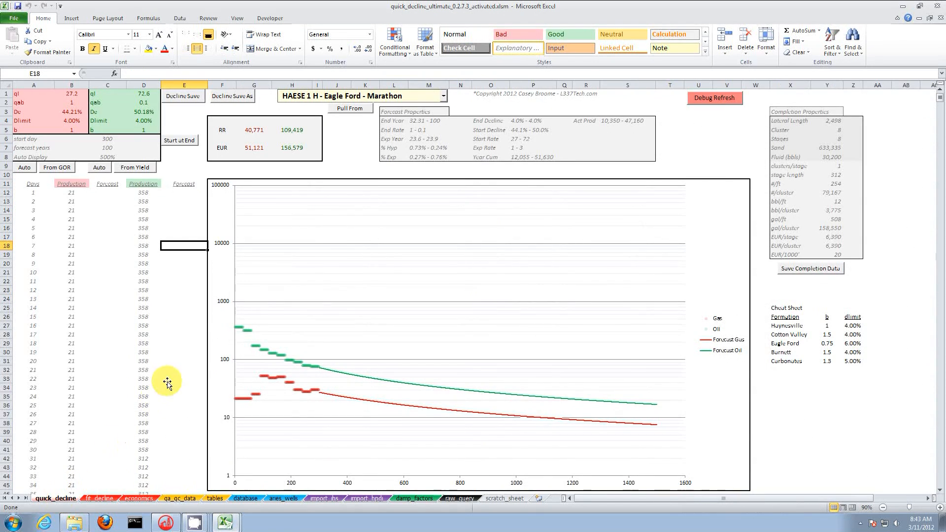
pyautogui.click(437, 94)
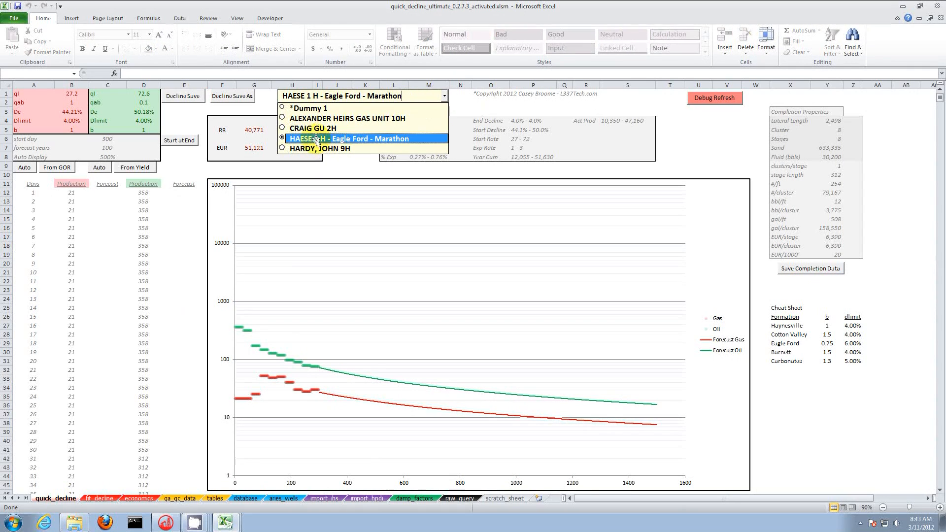
pyautogui.click(350, 166)
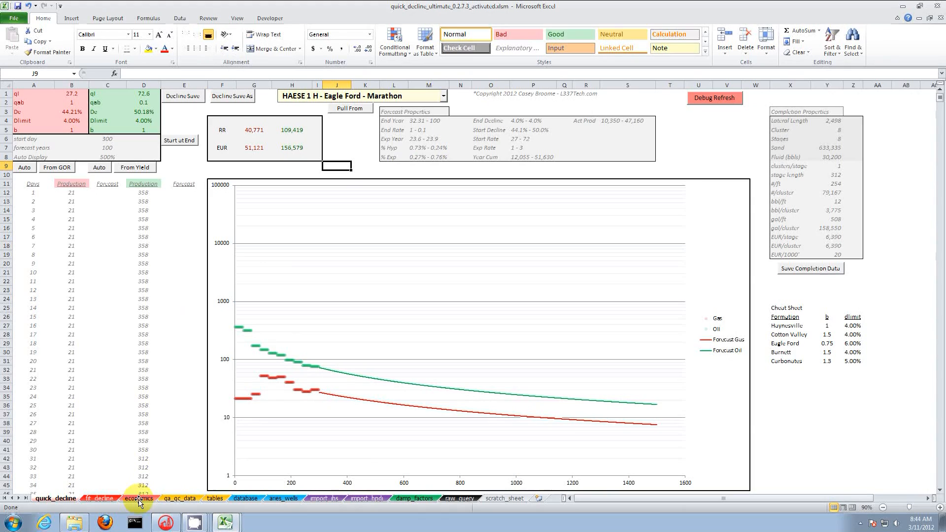
# On the economics sheet, set the fixed expense to 3,000 $/month
pyautogui.click(139, 499)
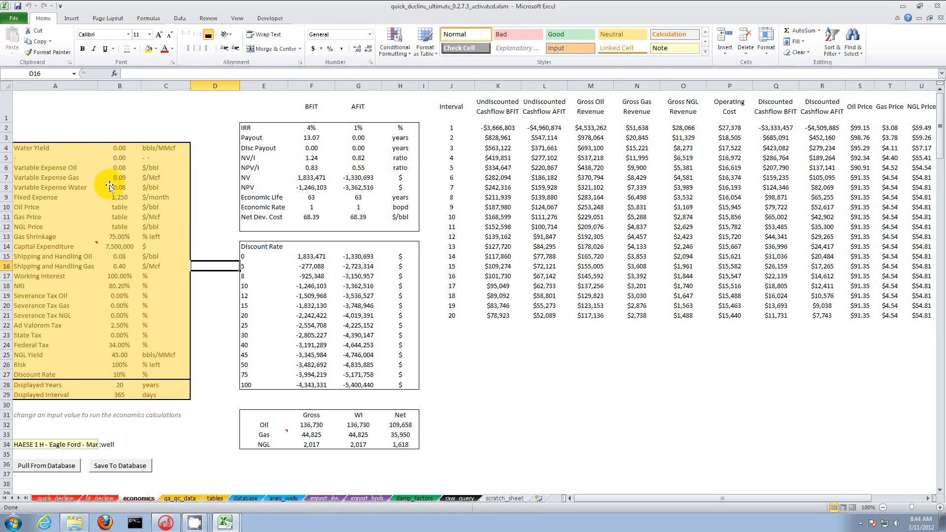
pyautogui.click(119, 200)
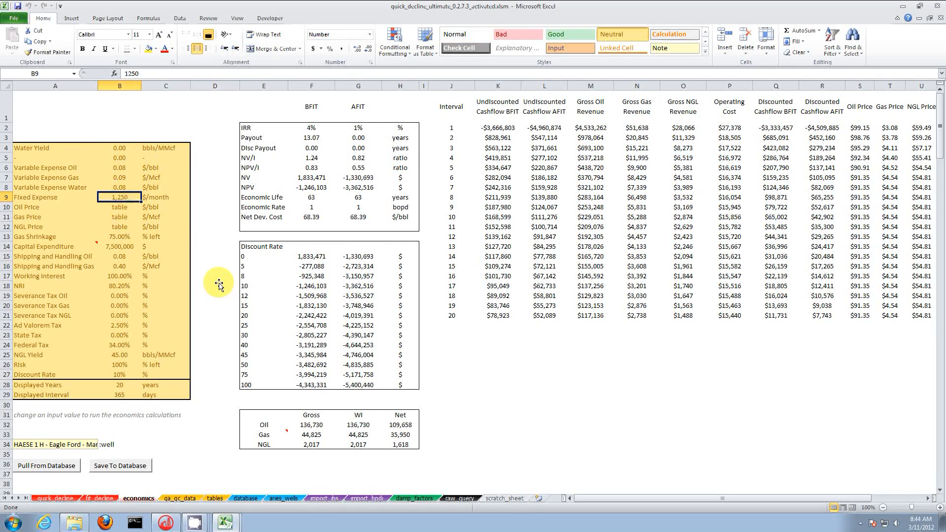
pyautogui.write('3000')
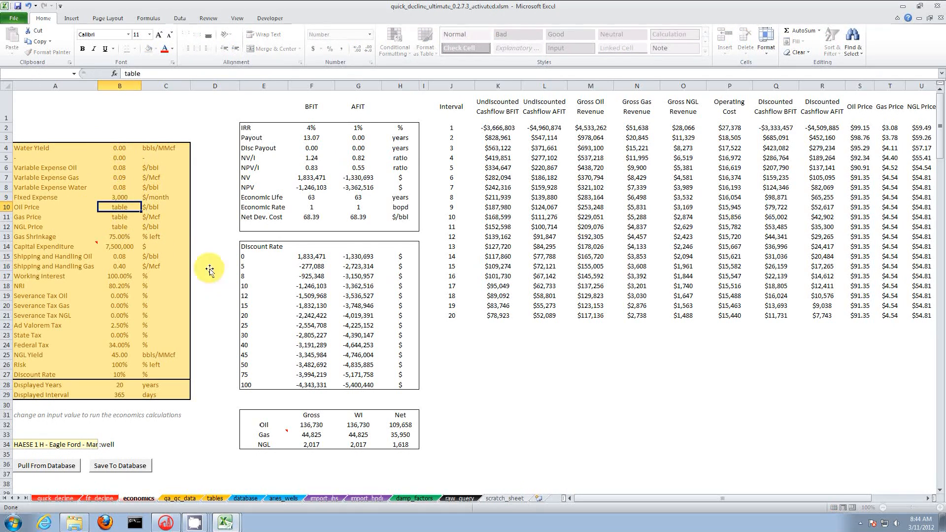
# Examine how the oil, gas and NGL price inputs relate to the 30-day rows of the price table on the tables sheet
pyautogui.moveTo(120, 208); pyautogui.dragTo(121, 228)
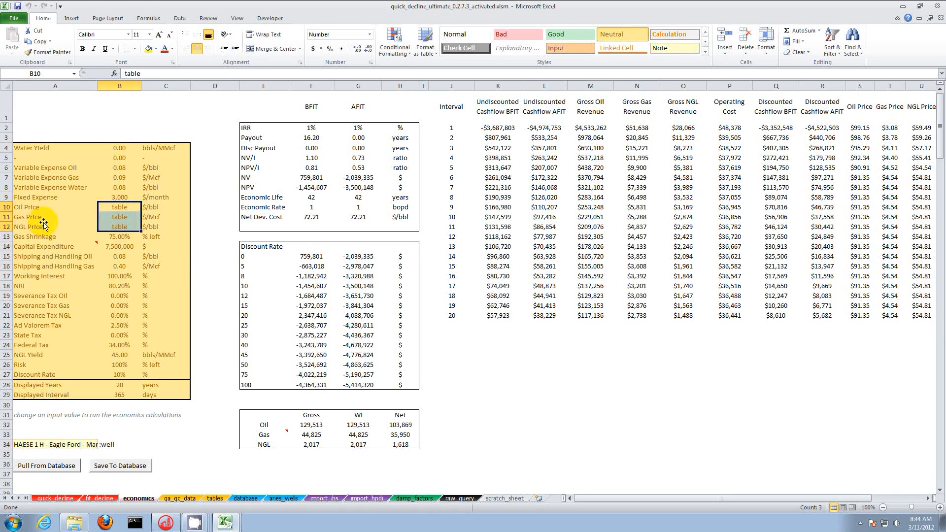
pyautogui.click(215, 498)
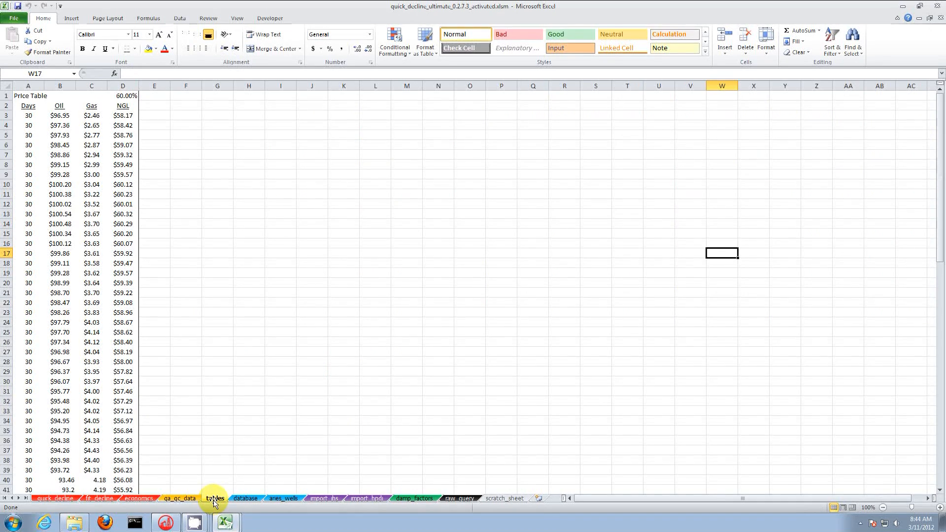
pyautogui.scroll(-6, 146, 240)
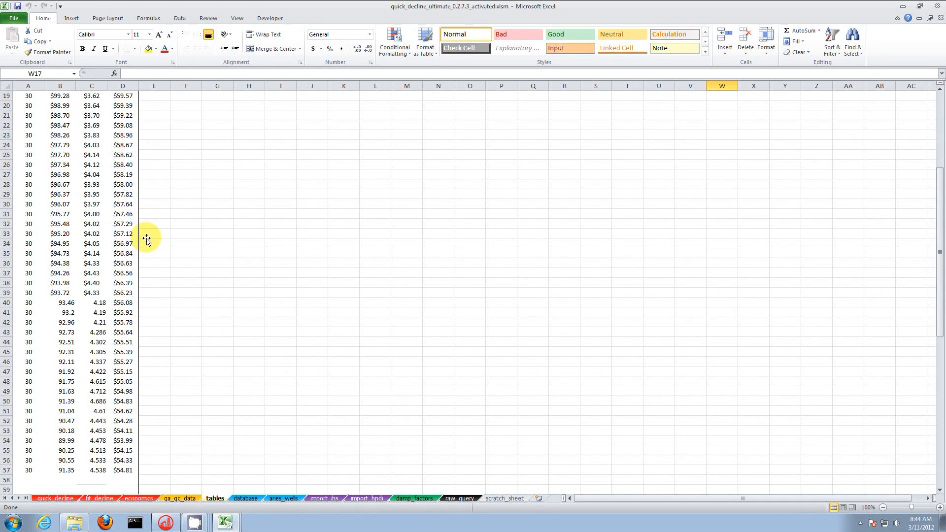
pyautogui.scroll(-10, 147, 240)
pyautogui.scroll(20, 144, 245)
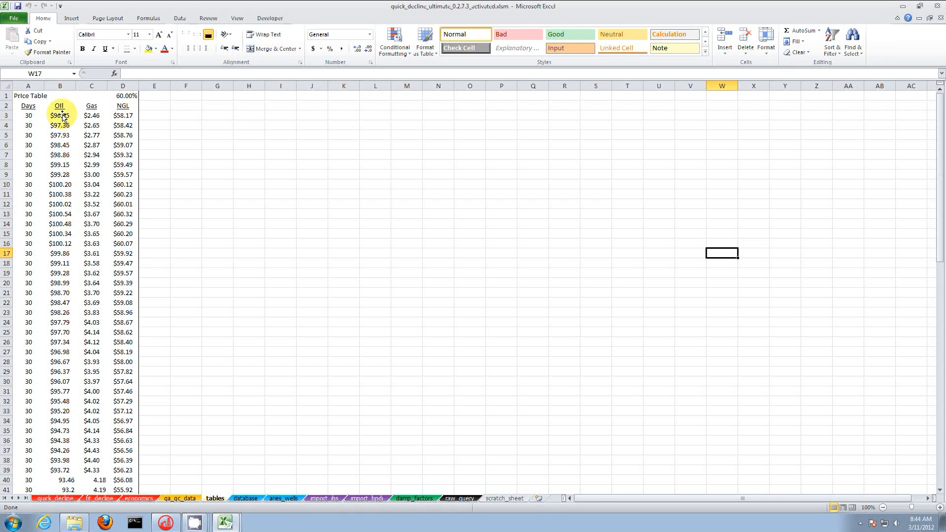
pyautogui.click(27, 116)
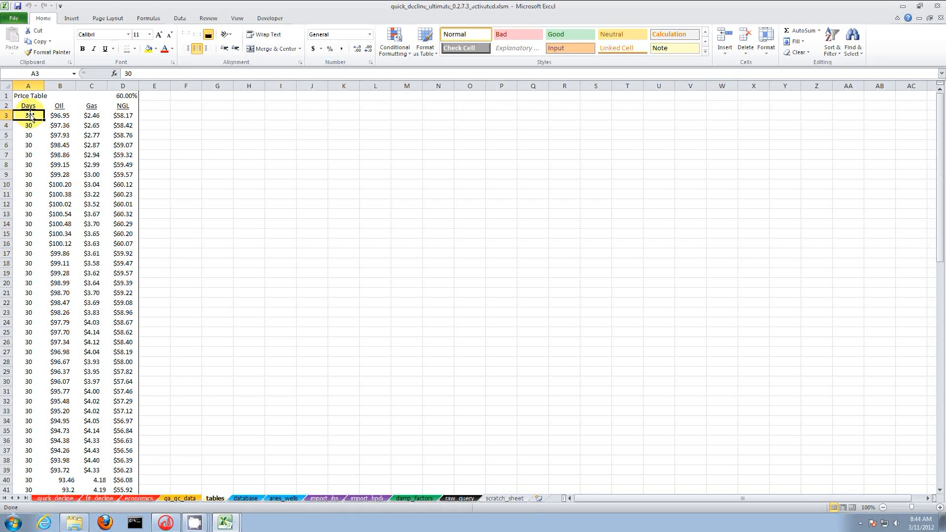
pyautogui.moveTo(64, 116); pyautogui.dragTo(109, 118)
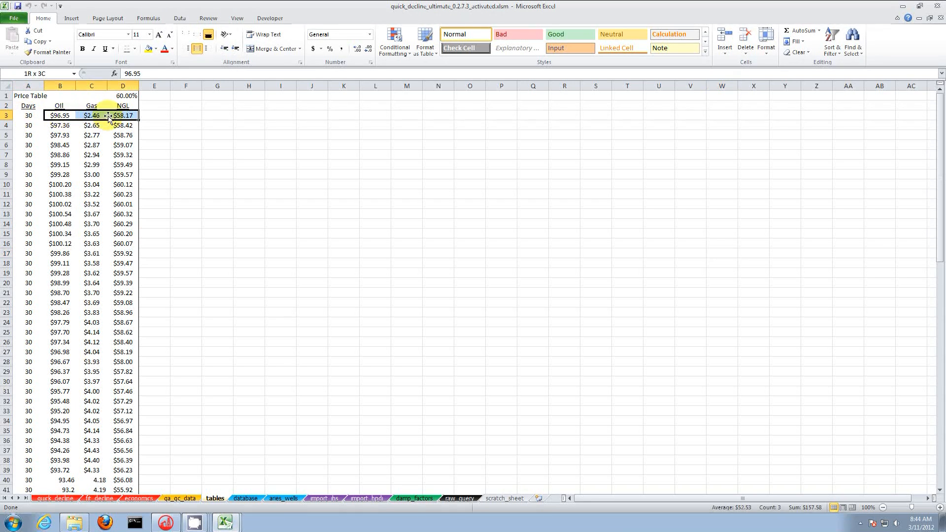
pyautogui.moveTo(27, 125); pyautogui.dragTo(120, 129)
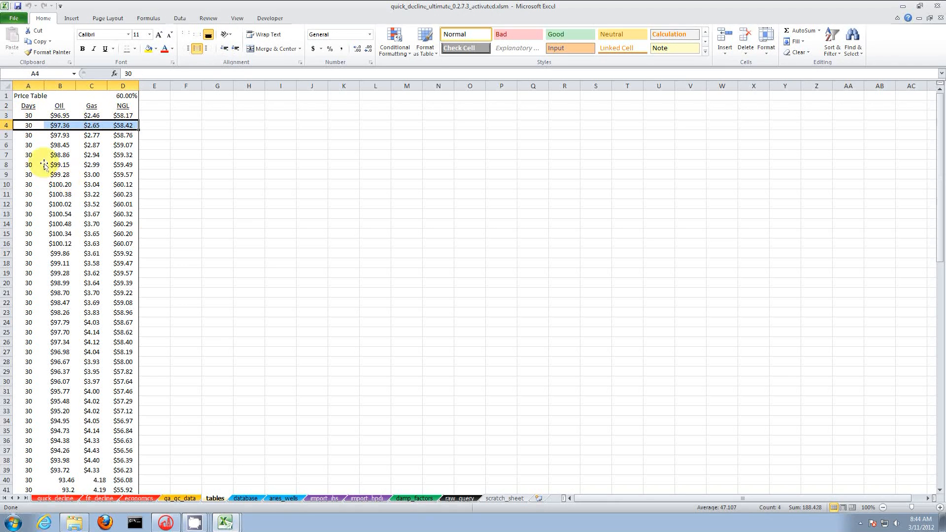
pyautogui.click(31, 116)
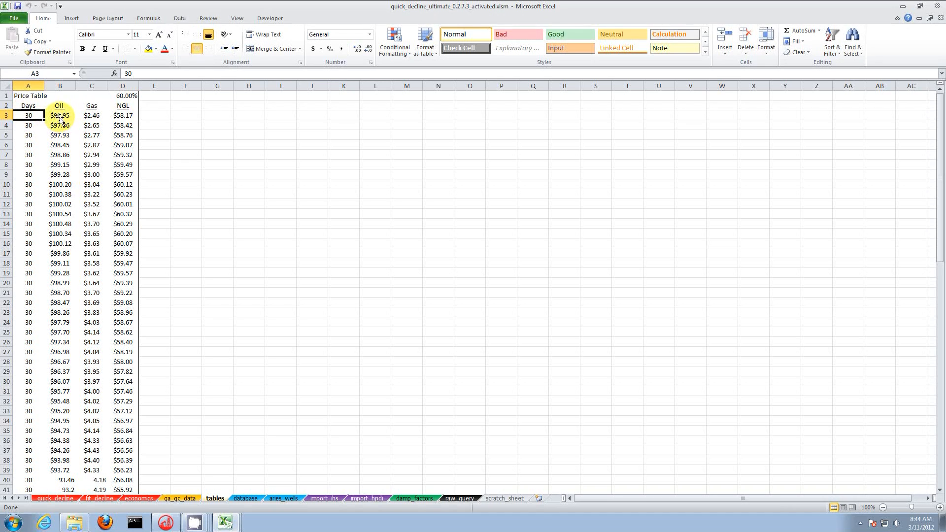
# Check the first oil, gas and NGL price rows, return to the economics sheet and set the gas shrinkage to 80% left
pyautogui.moveTo(59, 118); pyautogui.dragTo(127, 118)
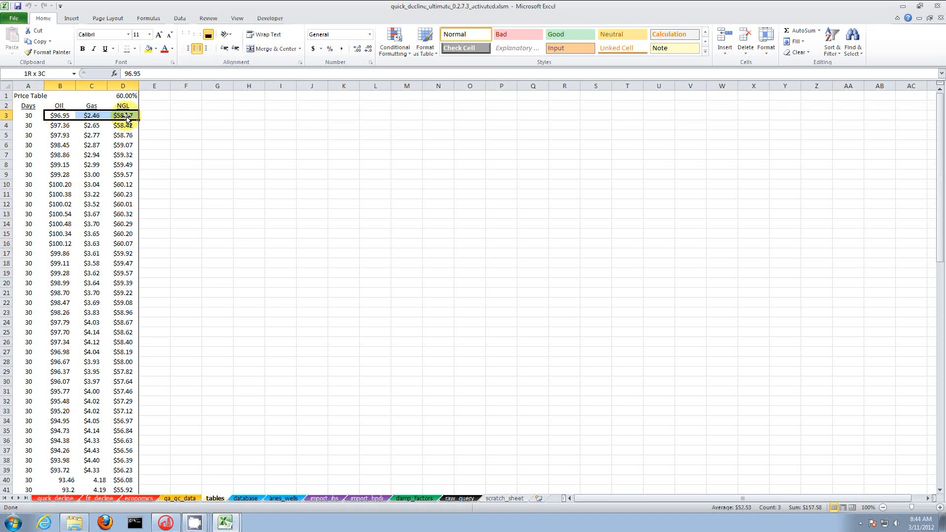
pyautogui.moveTo(58, 125); pyautogui.dragTo(129, 126)
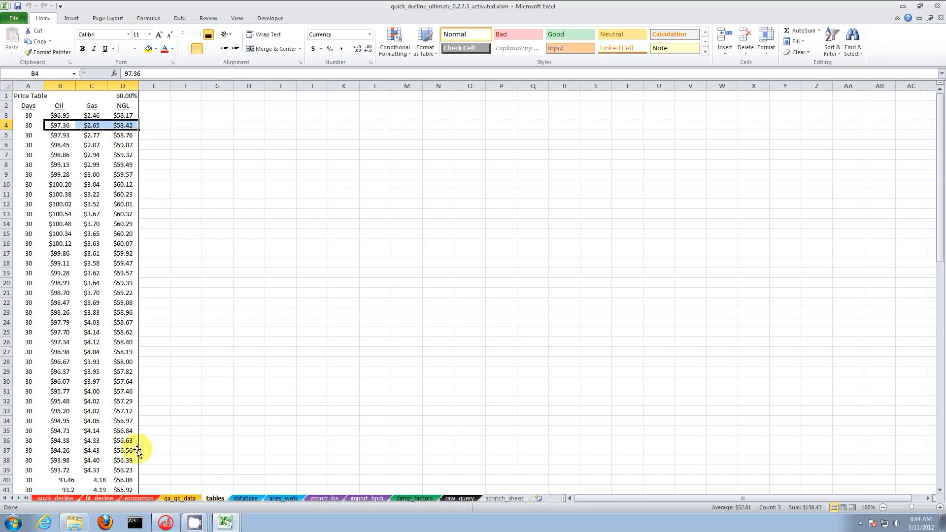
pyautogui.click(138, 499)
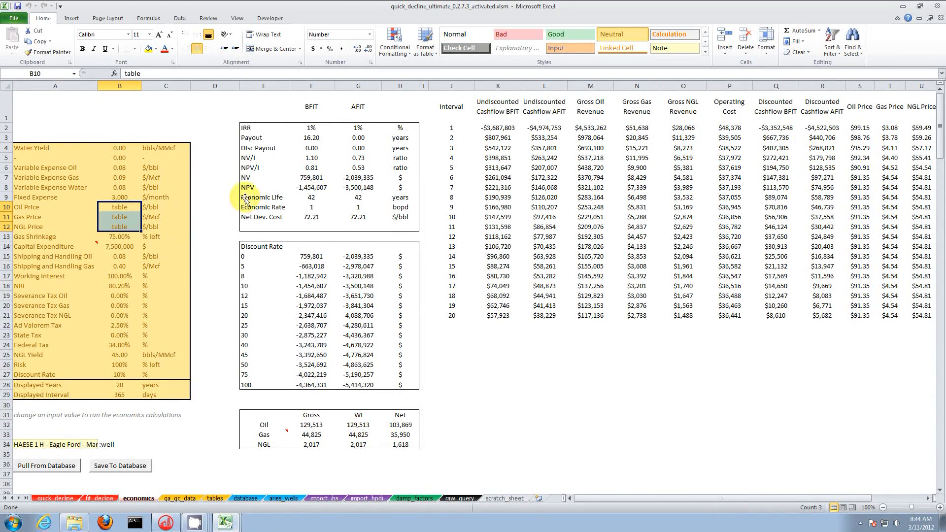
pyautogui.click(118, 248)
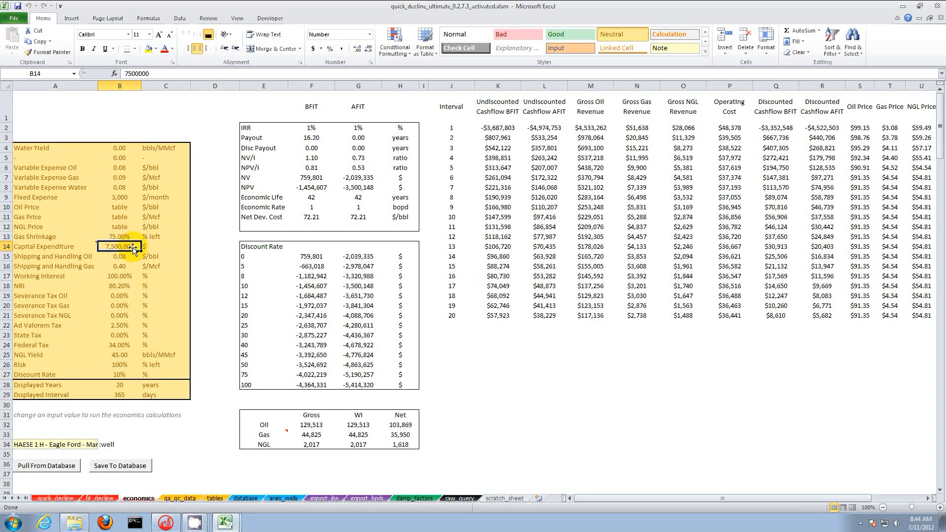
pyautogui.click(119, 236)
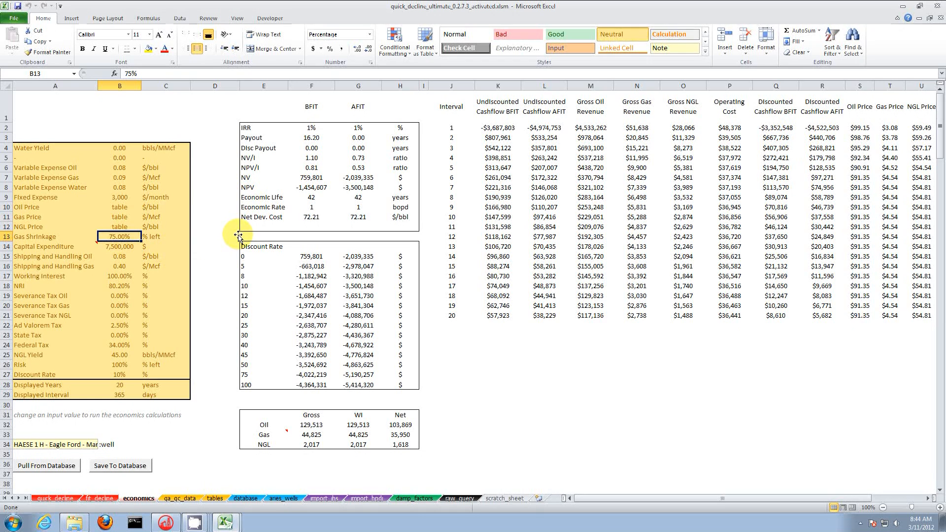
pyautogui.write('80')
pyautogui.press('Return')
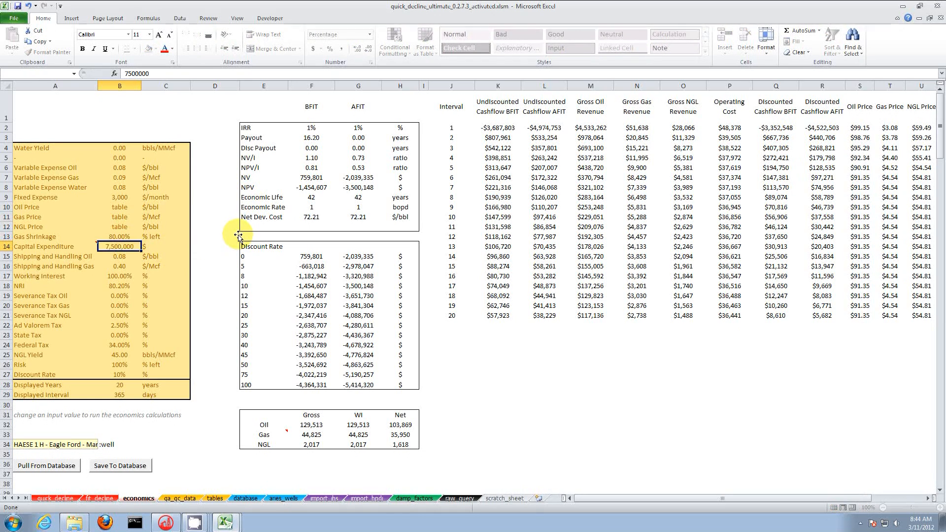
# Review the expense, shipping and NRI inputs, the IRR, NPV and gross volumes, and compare them with the forecast on quick_decline
pyautogui.moveTo(119, 168); pyautogui.dragTo(115, 187)
pyautogui.moveTo(120, 258); pyautogui.dragTo(123, 270)
pyautogui.click(122, 286)
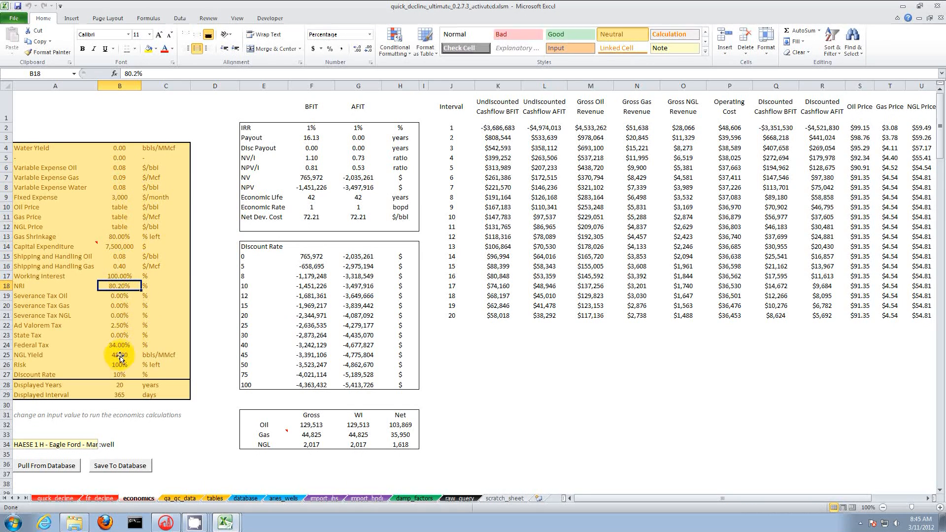
pyautogui.click(204, 287)
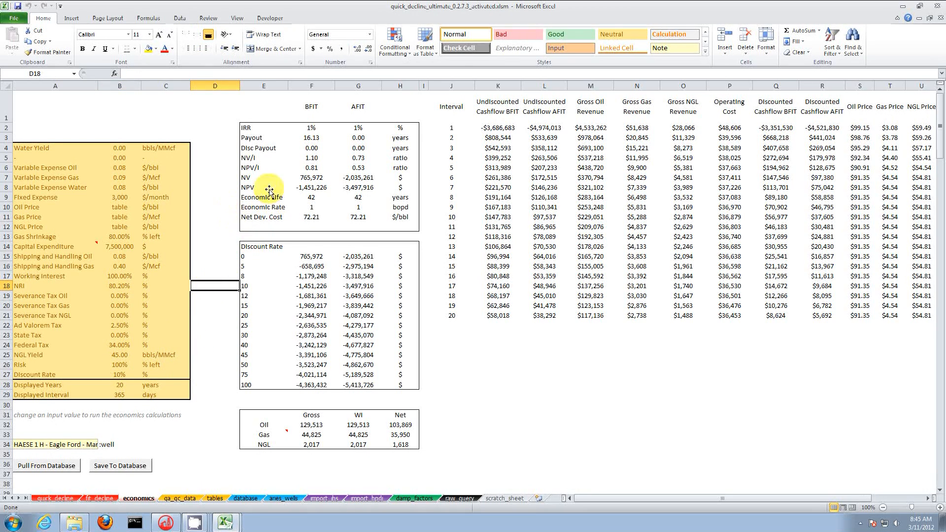
pyautogui.click(311, 129)
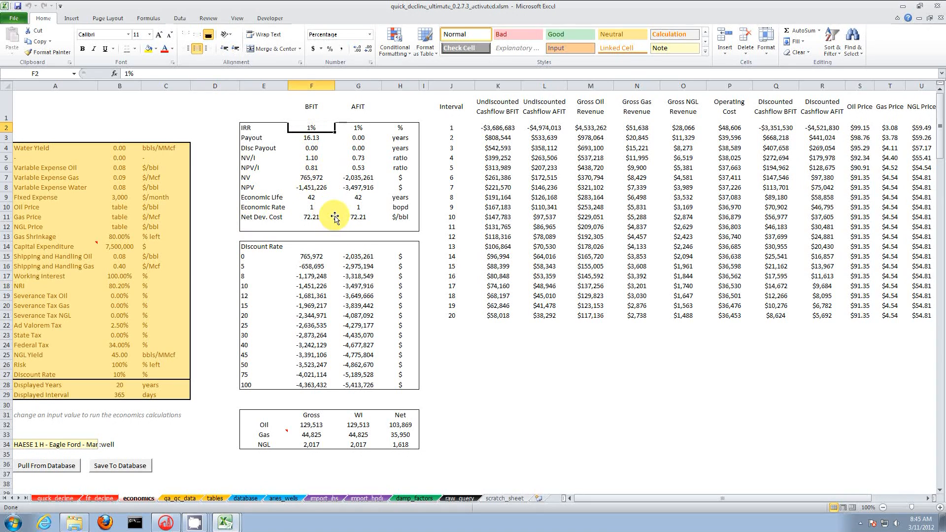
pyautogui.click(328, 190)
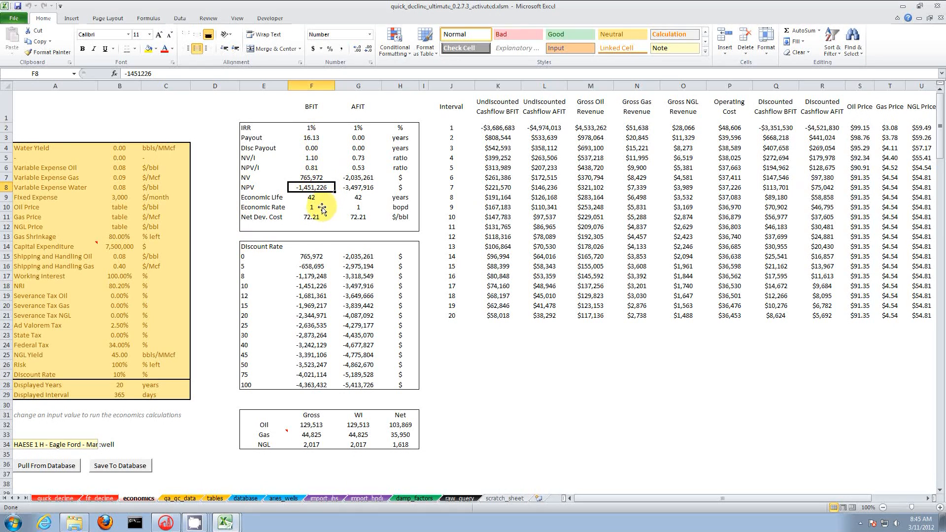
pyautogui.click(313, 426)
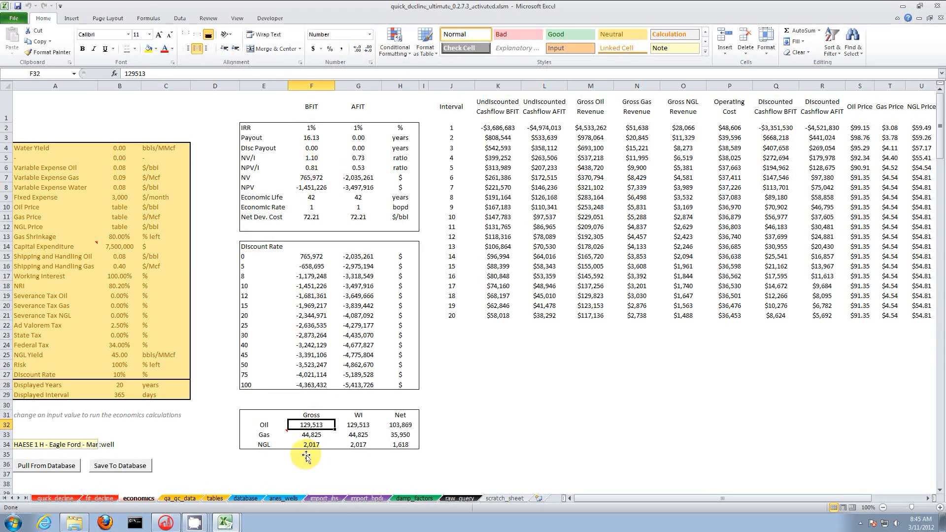
pyautogui.click(311, 434)
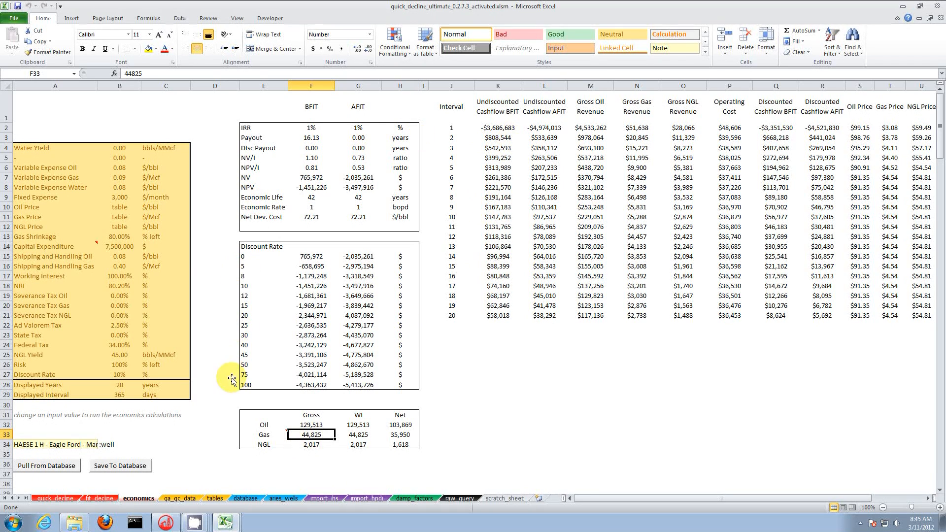
pyautogui.click(58, 499)
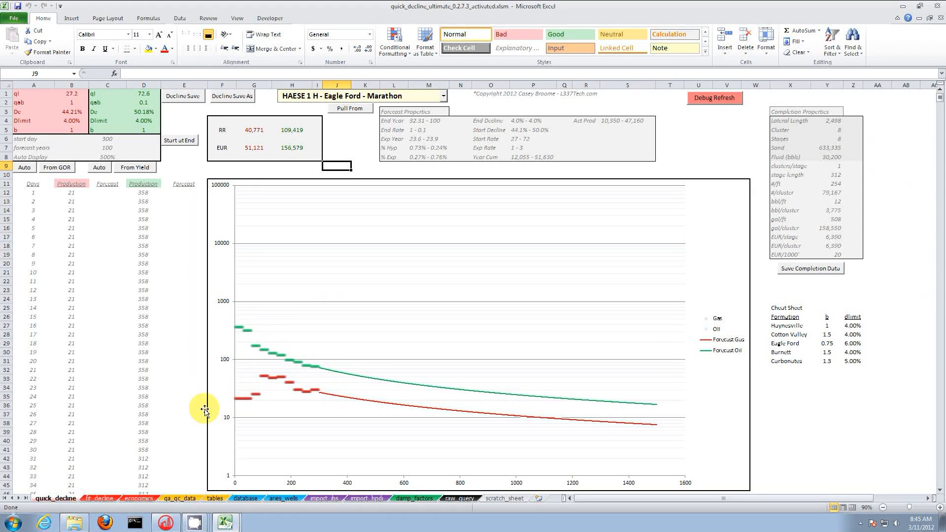
pyautogui.click(137, 499)
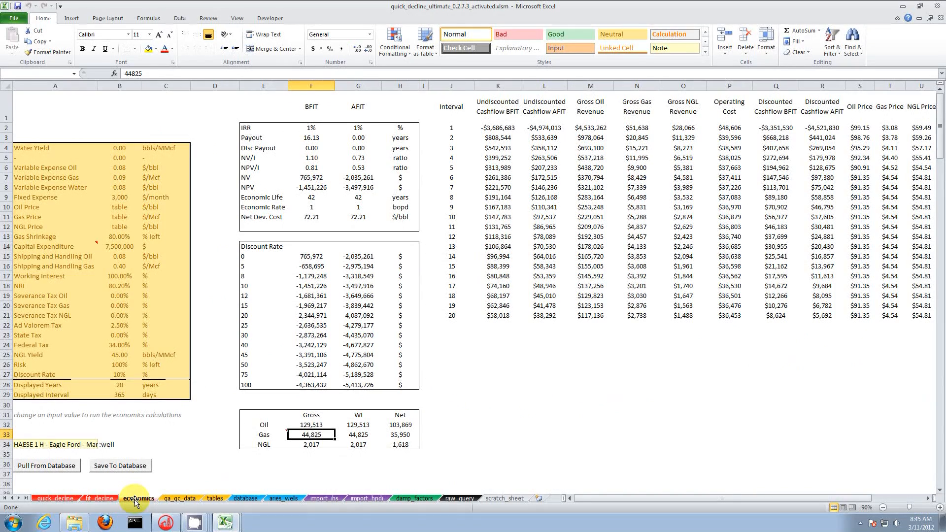
# Set the working interest to 0.001% and recalculate the well's economics
pyautogui.click(28, 98)
pyautogui.click(165, 102)
pyautogui.click(45, 100)
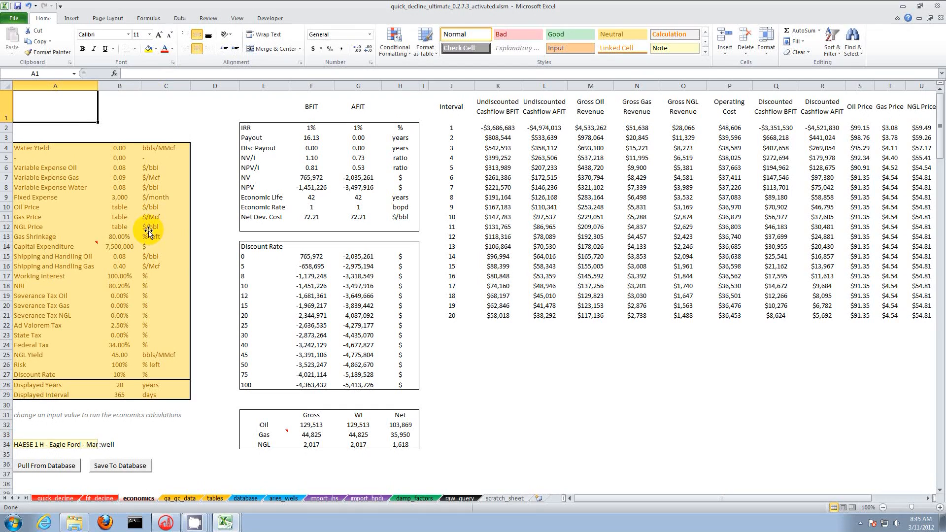
pyautogui.click(118, 276)
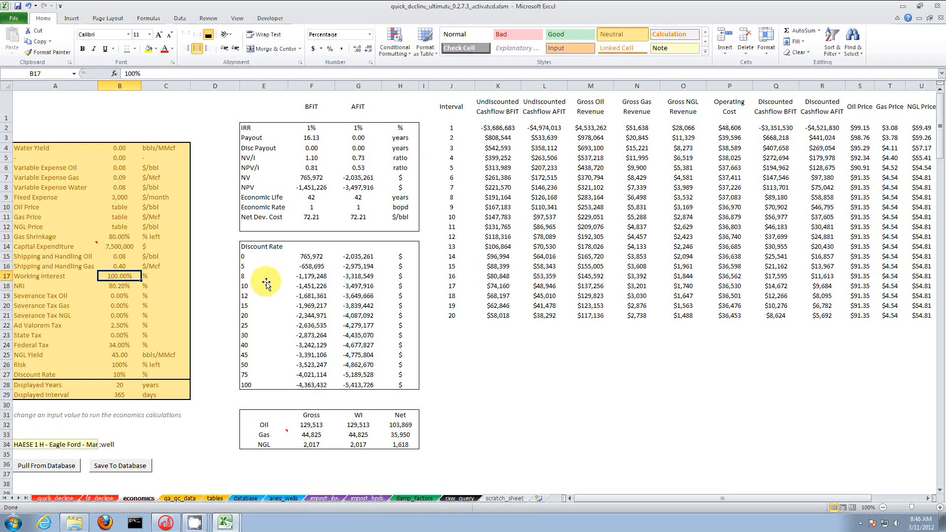
pyautogui.write('.000')
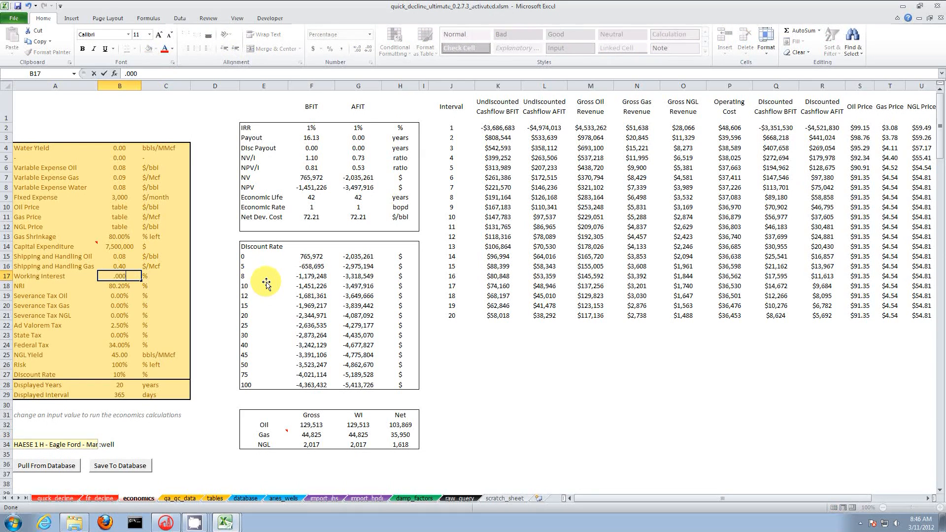
pyautogui.write('01')
pyautogui.press('Return')
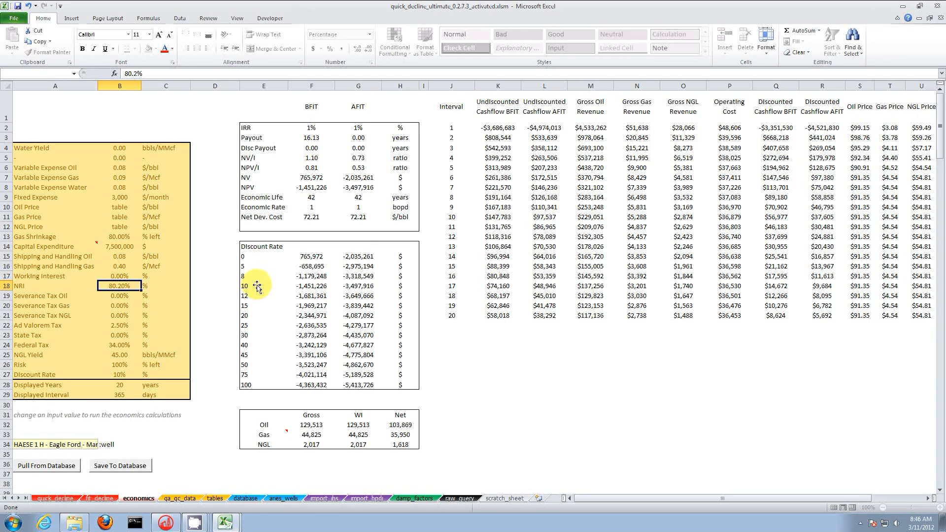
pyautogui.click(221, 285)
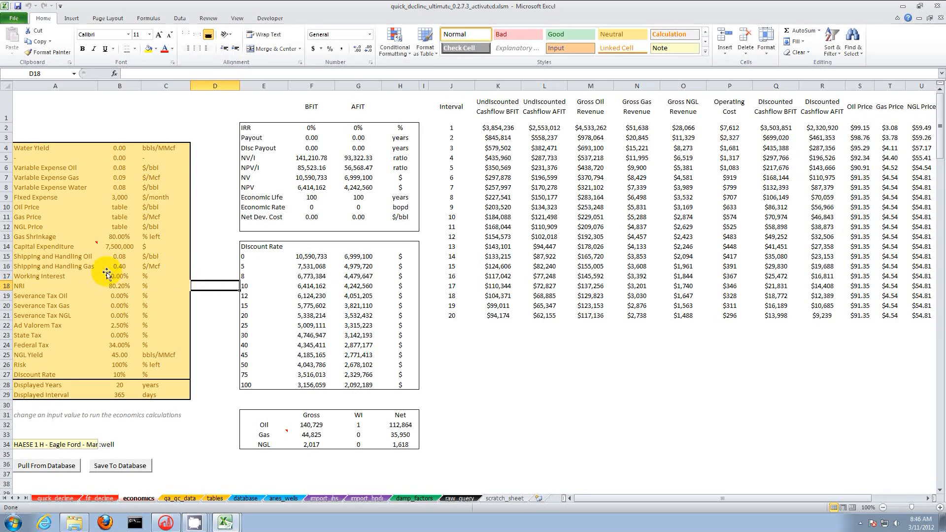
# Reduce the working interest further to 0.00001% and rerun the economics
pyautogui.click(126, 278)
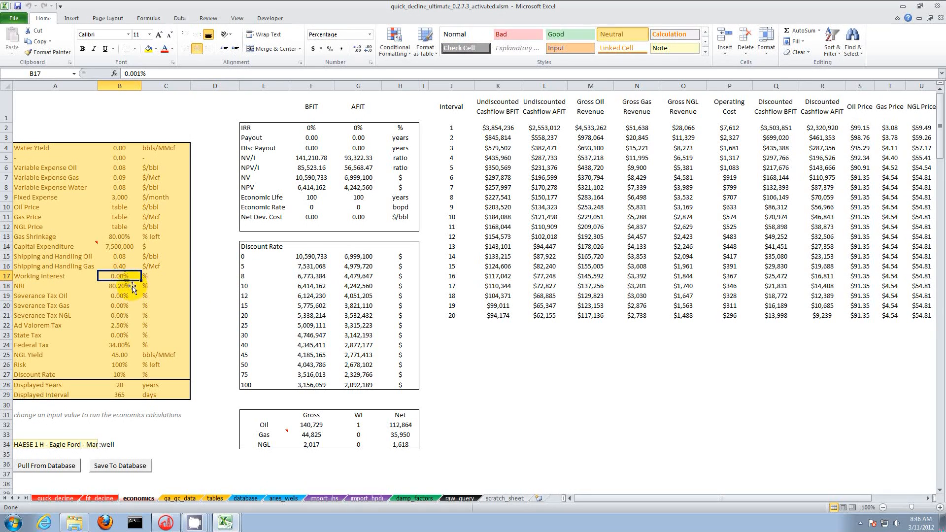
pyautogui.click(138, 73)
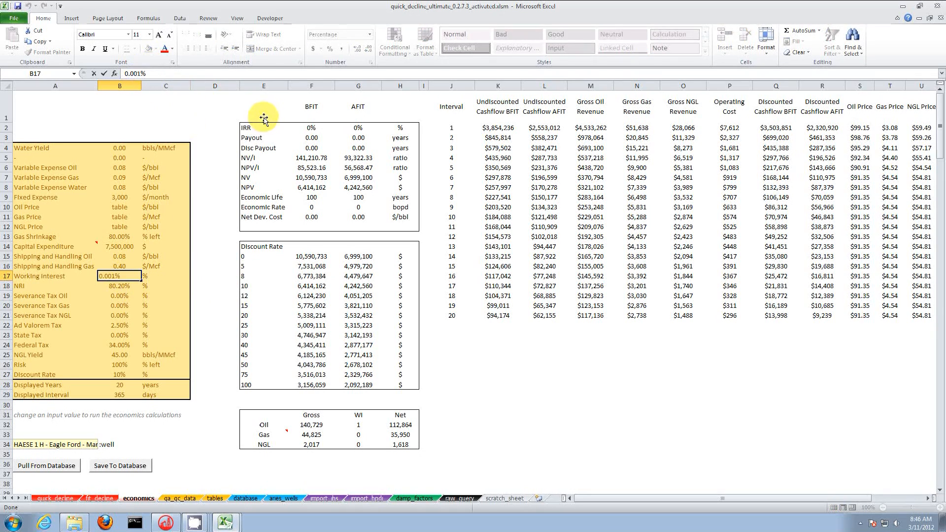
pyautogui.write('00')
pyautogui.press('Return')
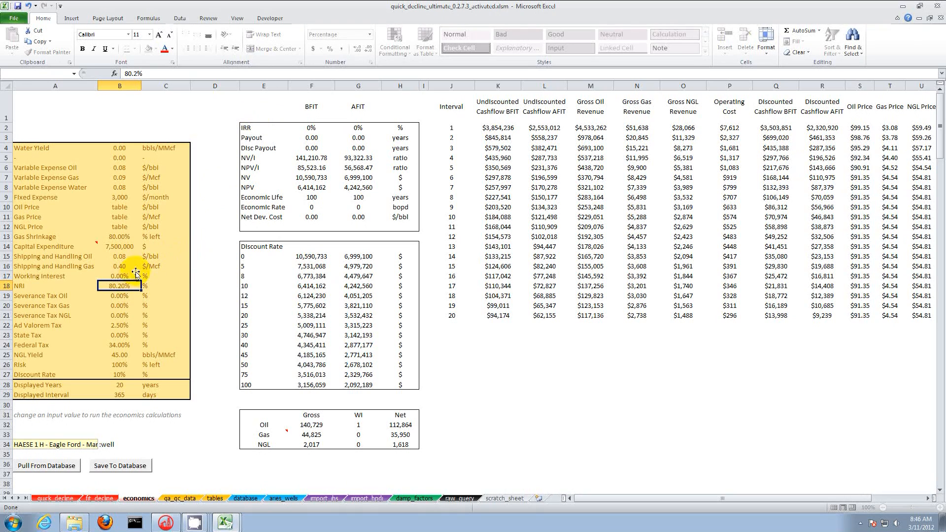
pyautogui.click(174, 297)
# Set the NRI to 25%
pyautogui.click(123, 284)
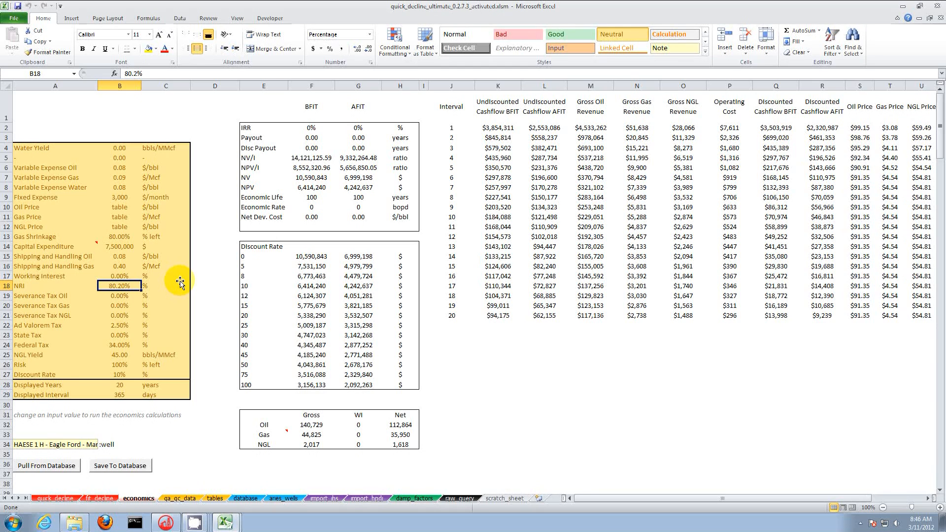
pyautogui.write('25')
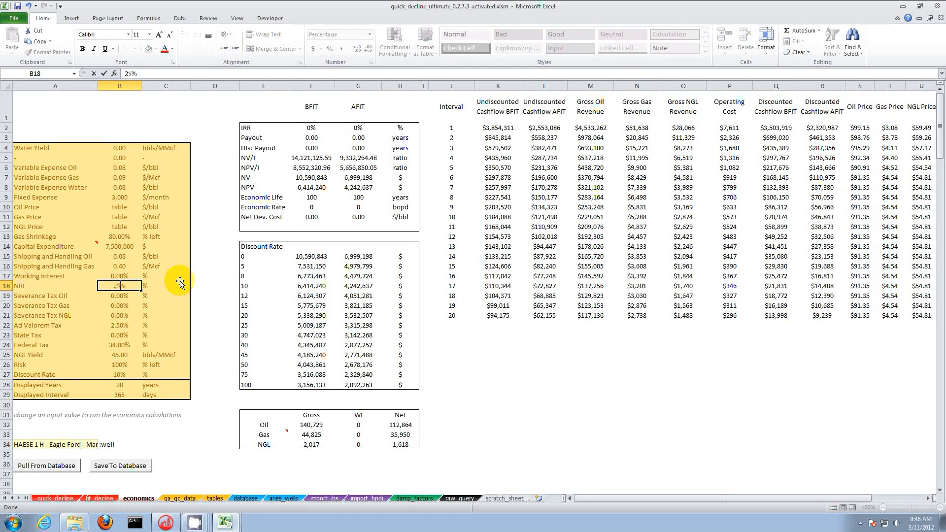
pyautogui.press('Return')
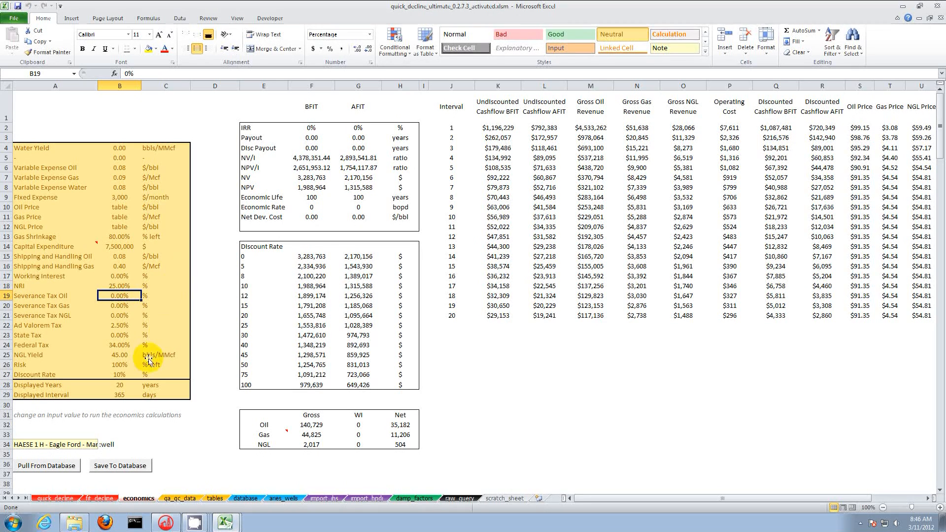
# Limit the cashflow table to 5 displayed years
pyautogui.click(125, 386)
pyautogui.write('5')
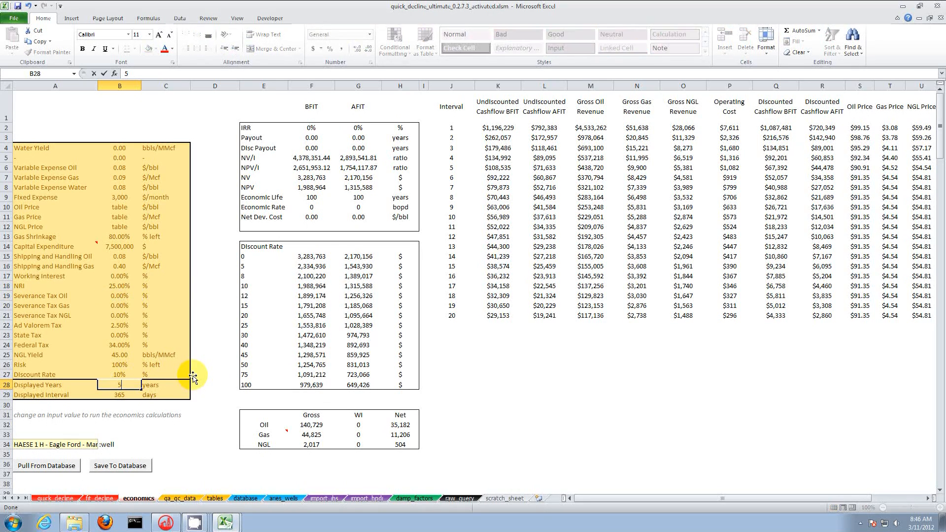
pyautogui.press('Return')
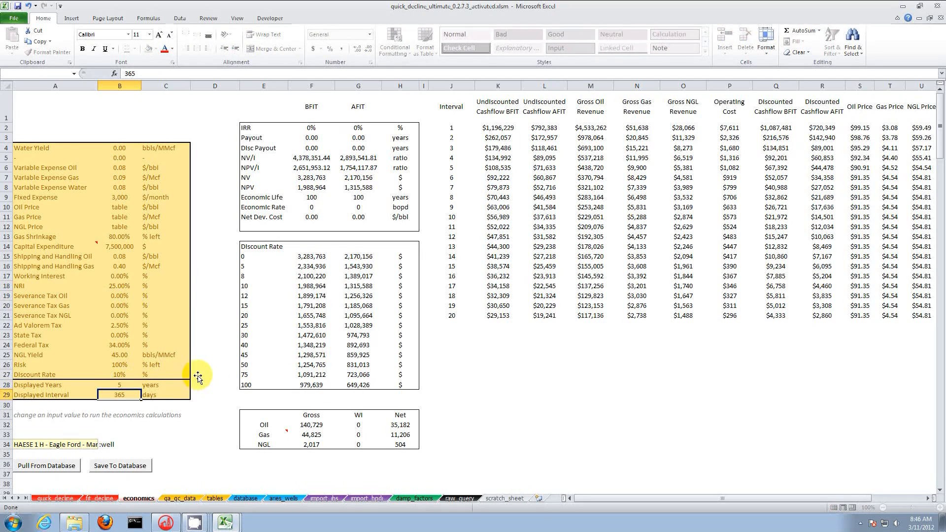
# Set the cashflow table to 10 displayed years with a displayed interval of 30 days
pyautogui.click(125, 387)
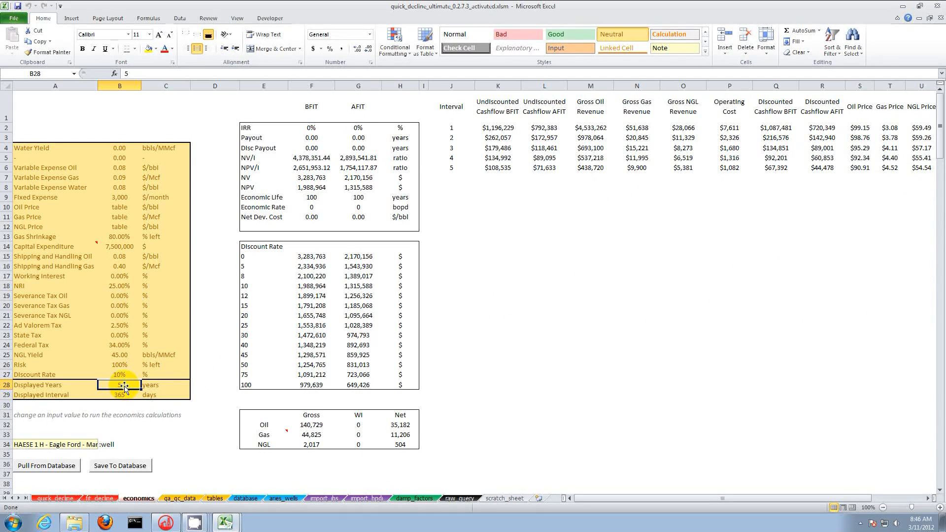
pyautogui.write('10')
pyautogui.press('Return')
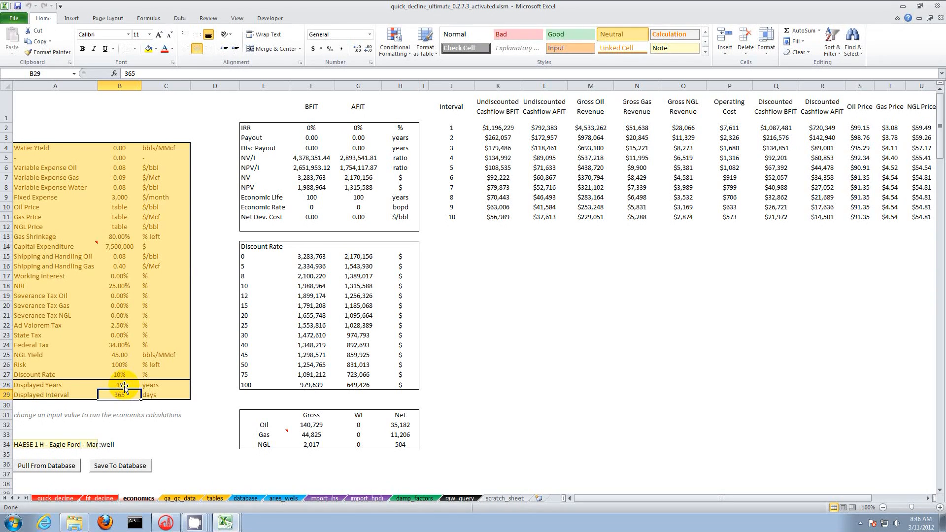
pyautogui.write('30')
pyautogui.press('Return')
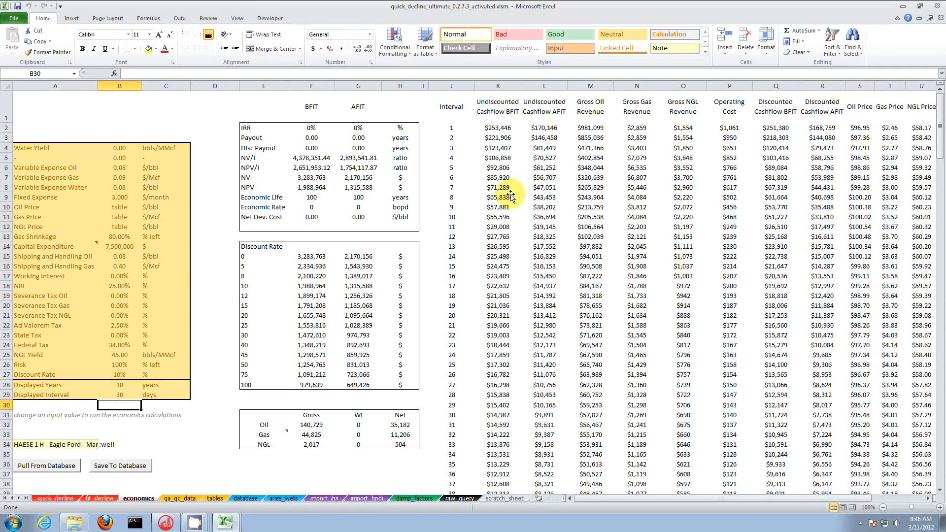
# Examine the undiscounted BFIT cashflow of the first ten 30-day intervals alongside the well's production history on the quick_decline sheet
pyautogui.click(501, 106)
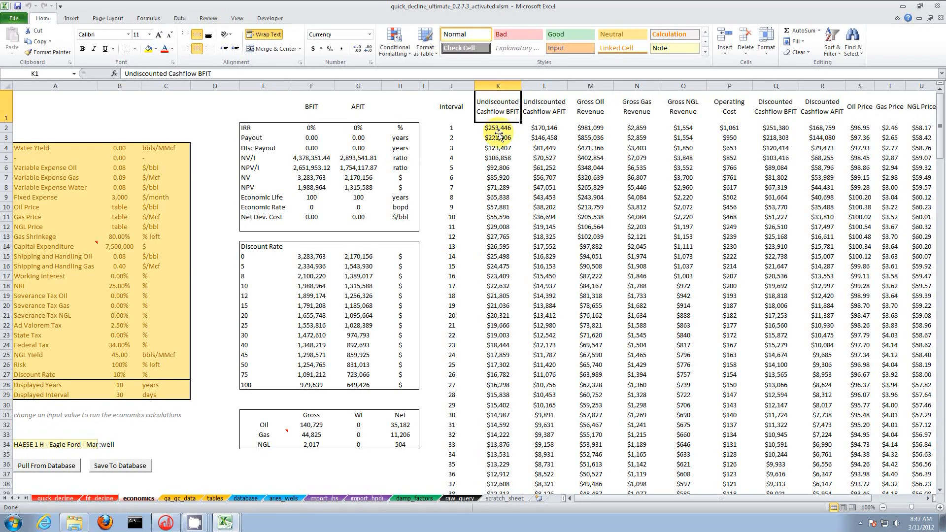
pyautogui.moveTo(499, 129); pyautogui.dragTo(498, 209)
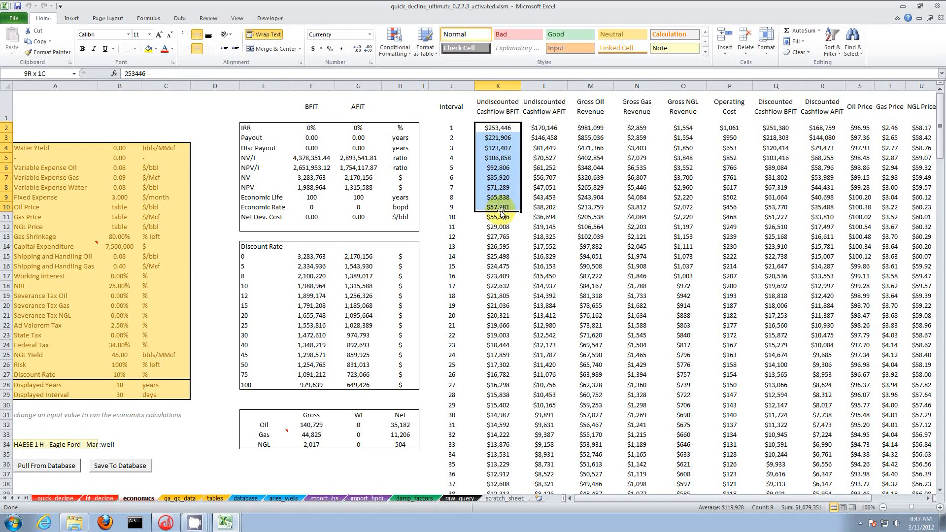
pyautogui.click(71, 499)
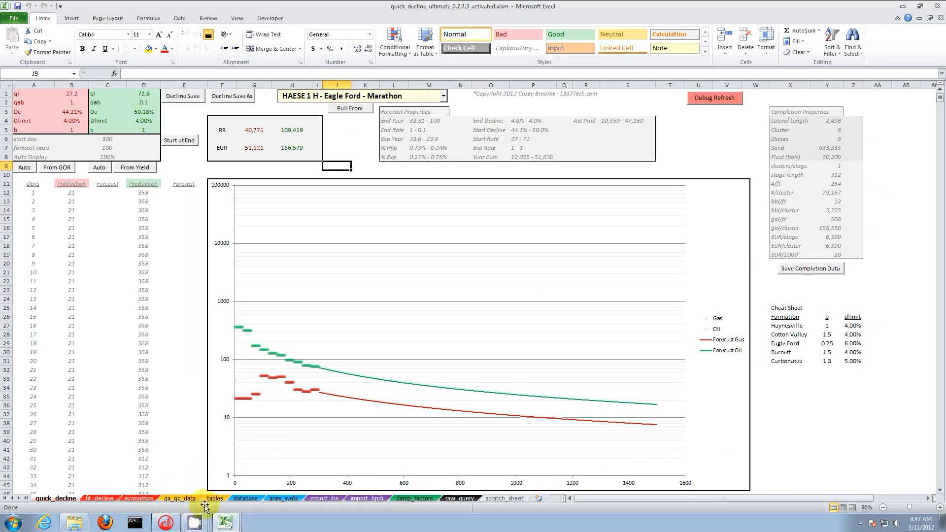
pyautogui.click(139, 498)
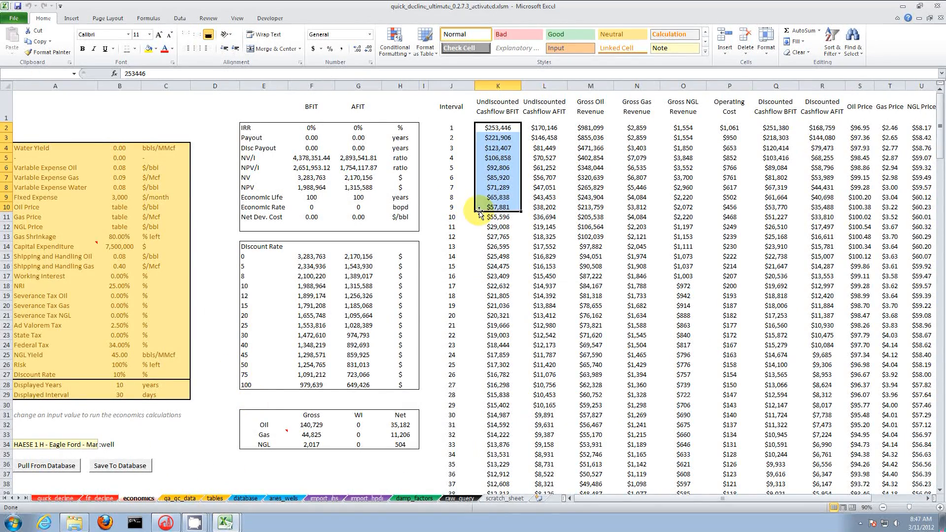
pyautogui.moveTo(501, 129); pyautogui.dragTo(505, 217)
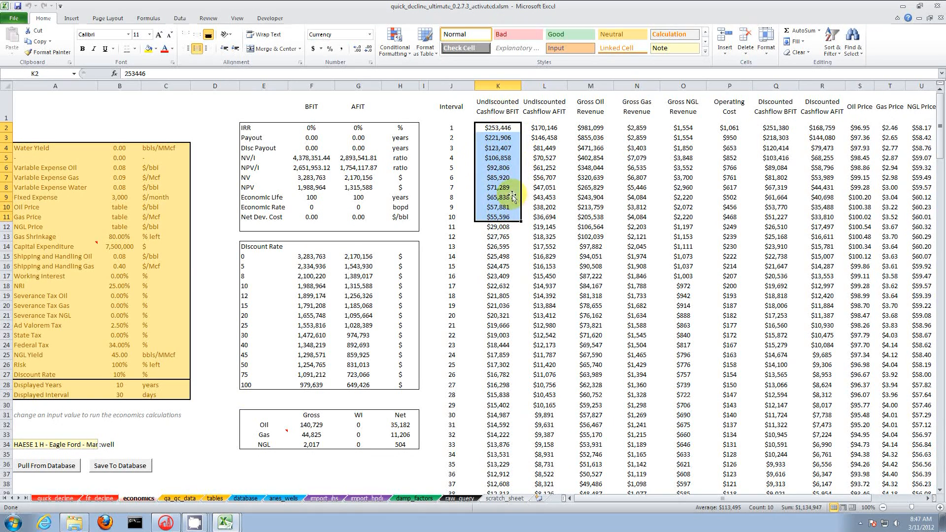
# Compare the undiscounted BFIT cashflow from interval 11 onward with the monthly oil rates in texas_production_query_0_0_8.xlsm and the quick_decline forecast
pyautogui.moveTo(497, 227); pyautogui.dragTo(502, 485)
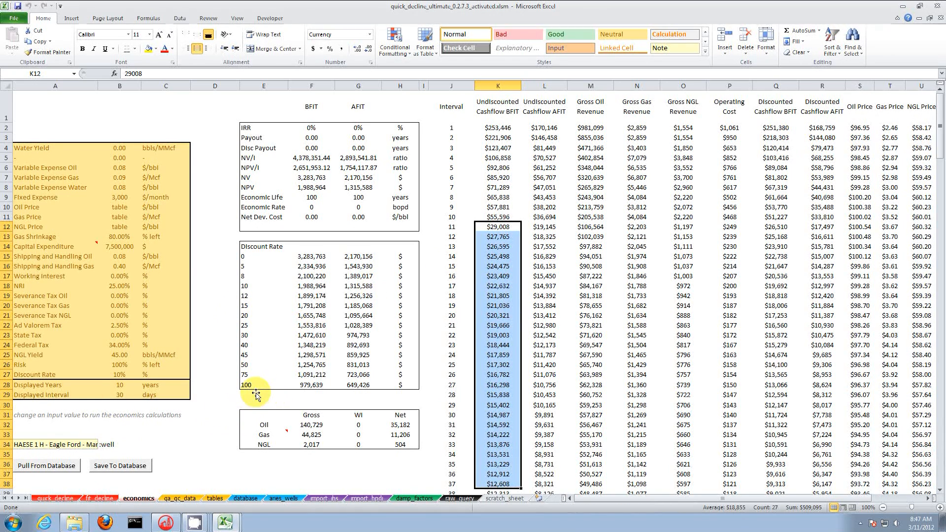
pyautogui.click(225, 522)
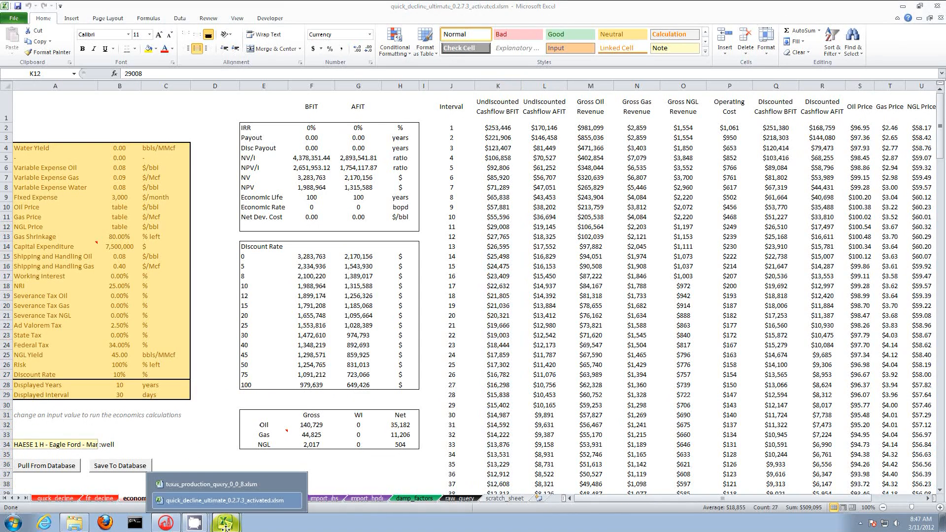
pyautogui.click(219, 484)
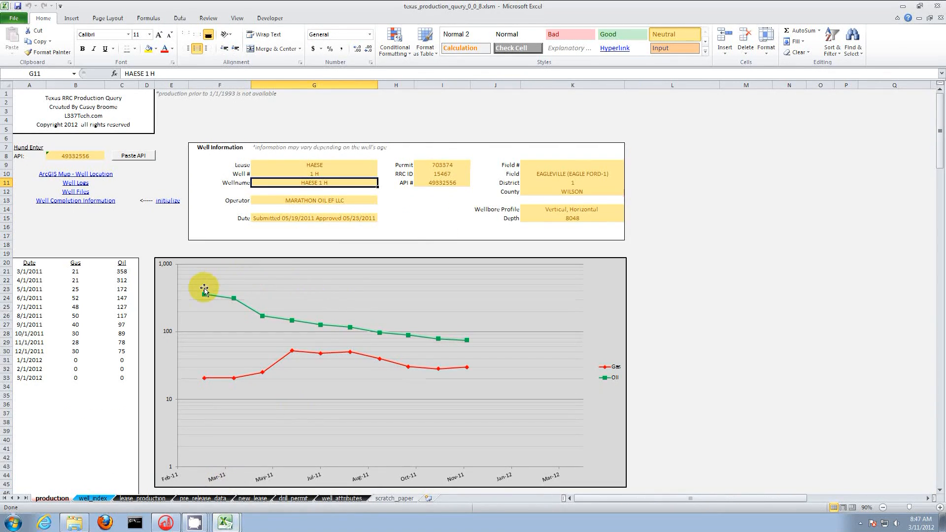
pyautogui.moveTo(122, 271); pyautogui.dragTo(121, 378)
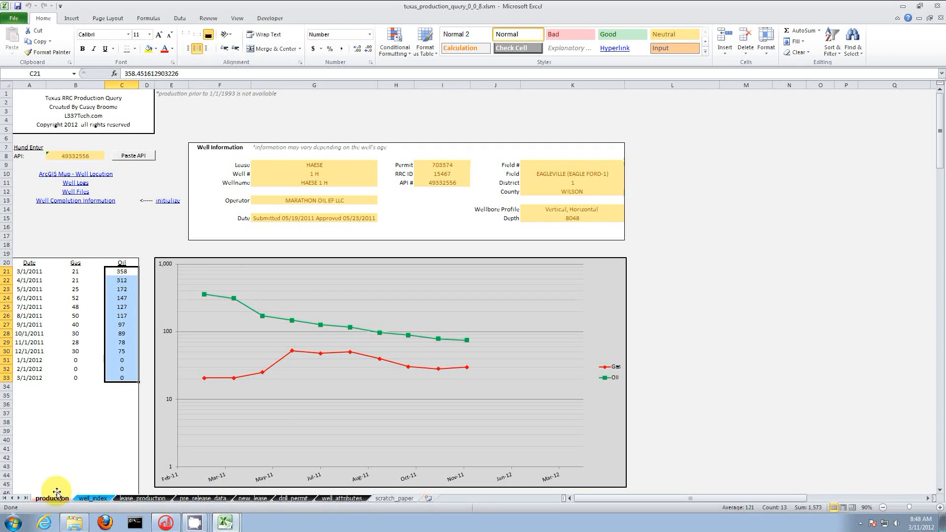
pyautogui.click(226, 522)
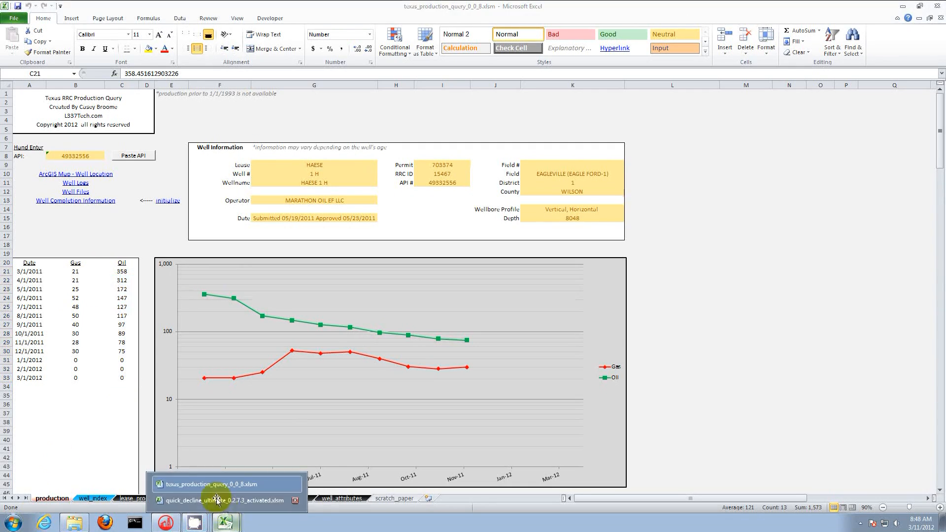
pyautogui.click(180, 501)
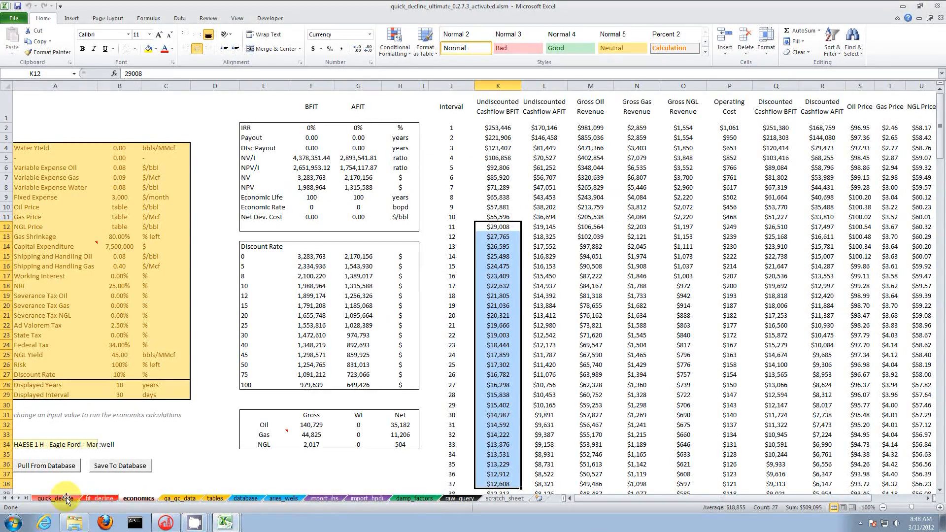
pyautogui.click(55, 498)
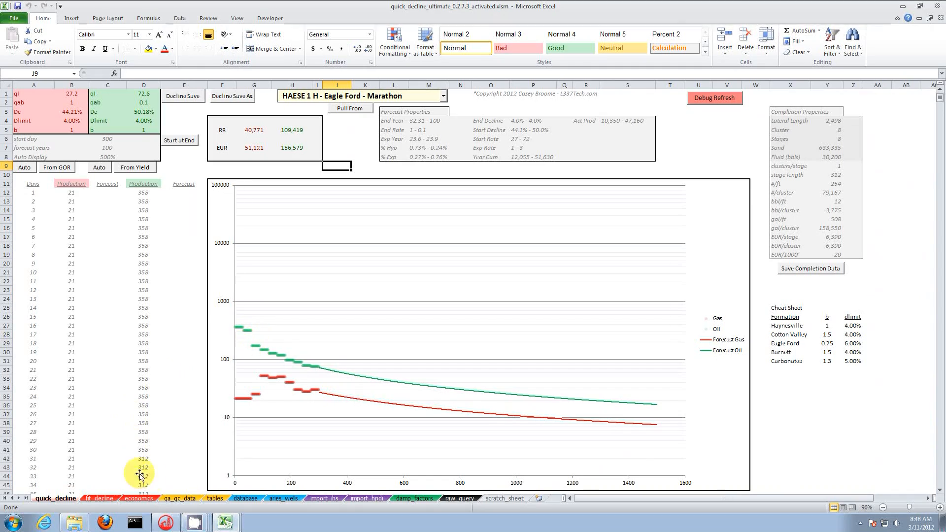
pyautogui.click(139, 499)
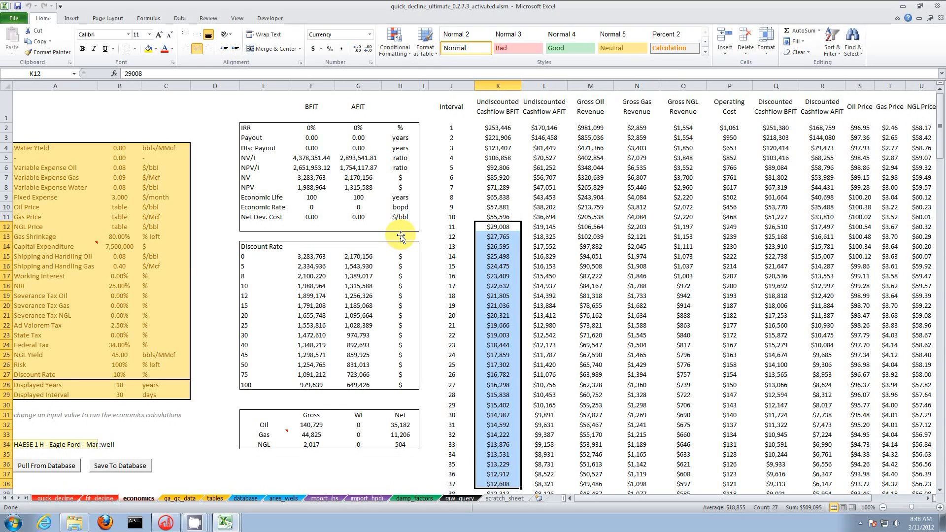
# Set the variable oil expense on the economics sheet to 0 $/bbl
pyautogui.click(121, 255)
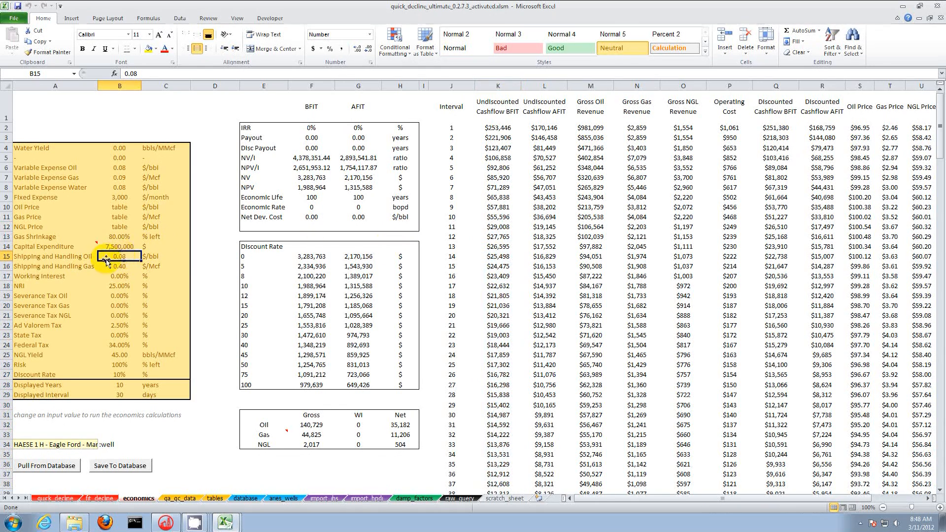
pyautogui.click(123, 176)
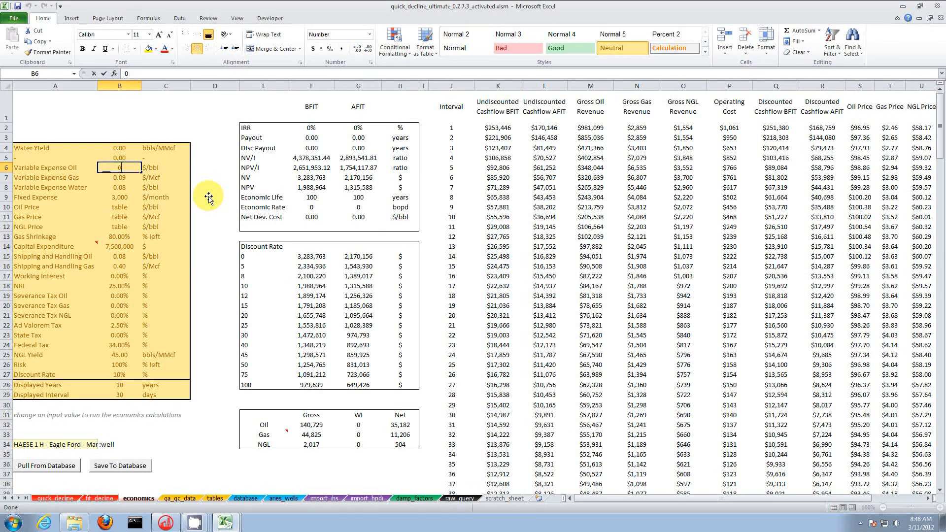
pyautogui.write('0.09')
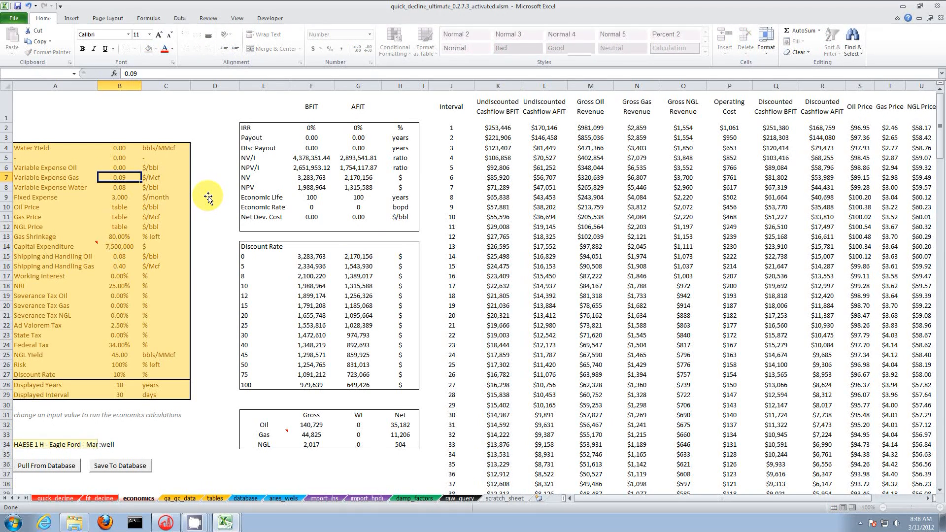
# Turn on Design Mode and set the variable gas expense, variable water expense and fixed monthly expense to 0
pyautogui.click(217, 159)
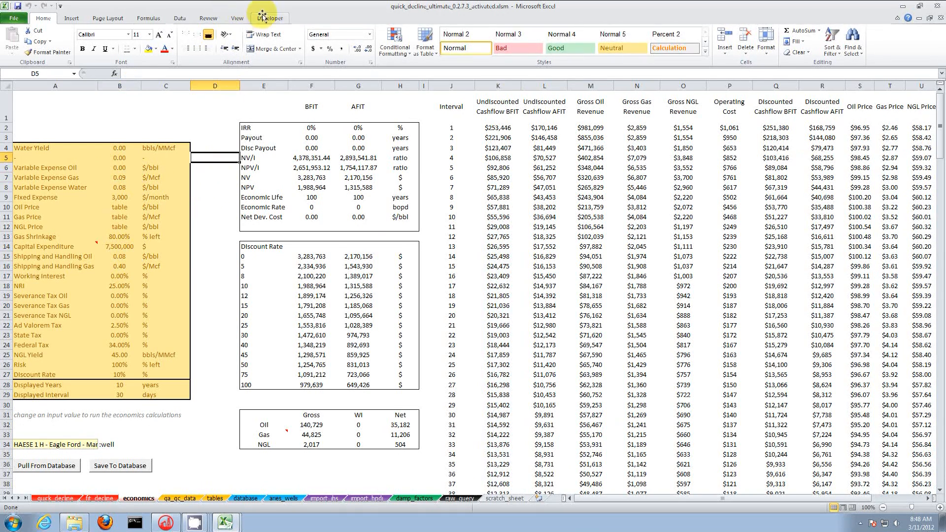
pyautogui.click(269, 18)
pyautogui.click(199, 42)
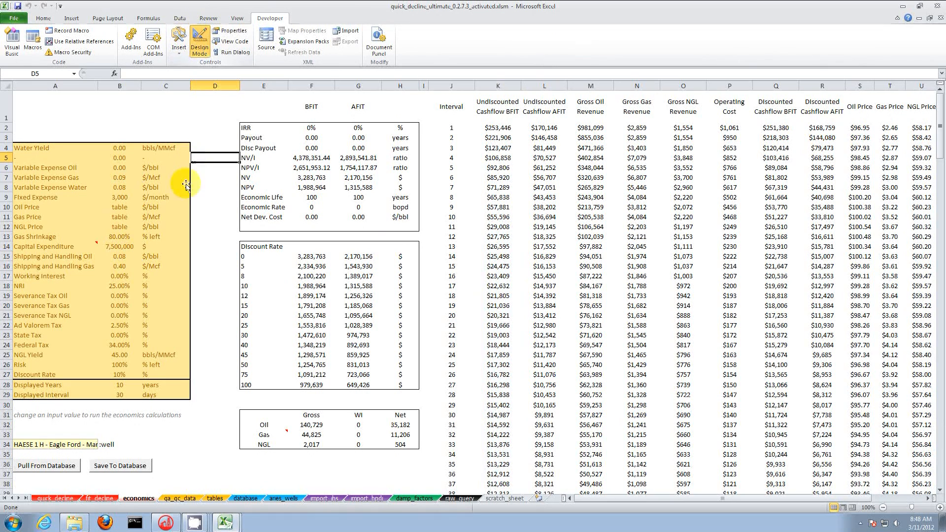
pyautogui.click(124, 176)
pyautogui.write('0')
pyautogui.press('Return')
pyautogui.write('0')
pyautogui.press('Return')
pyautogui.write('0')
pyautogui.press('Return')
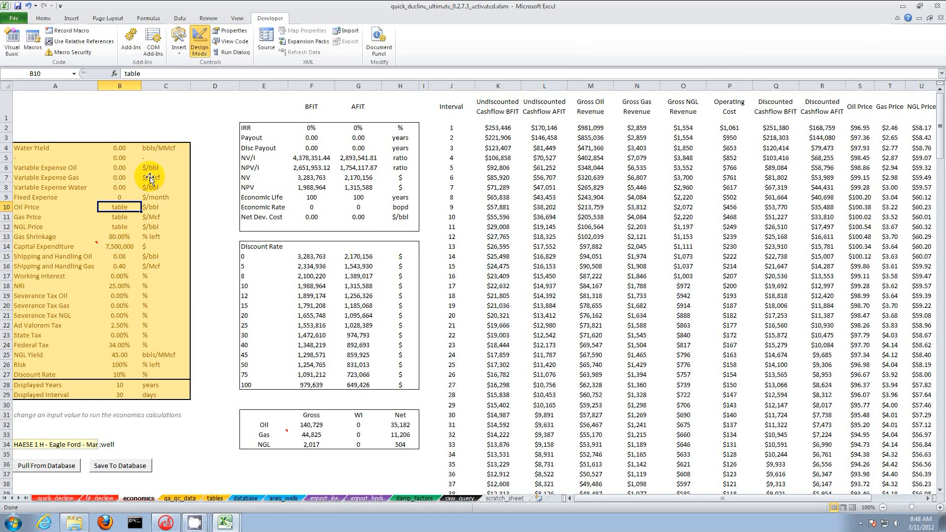
# Set shipping and handling to 0.3 $/bbl for oil and 0.3 $/Mcf for gas, recalculating the economics to check the first ten intervals' cashflow
pyautogui.press('Return')
pyautogui.press('Return')
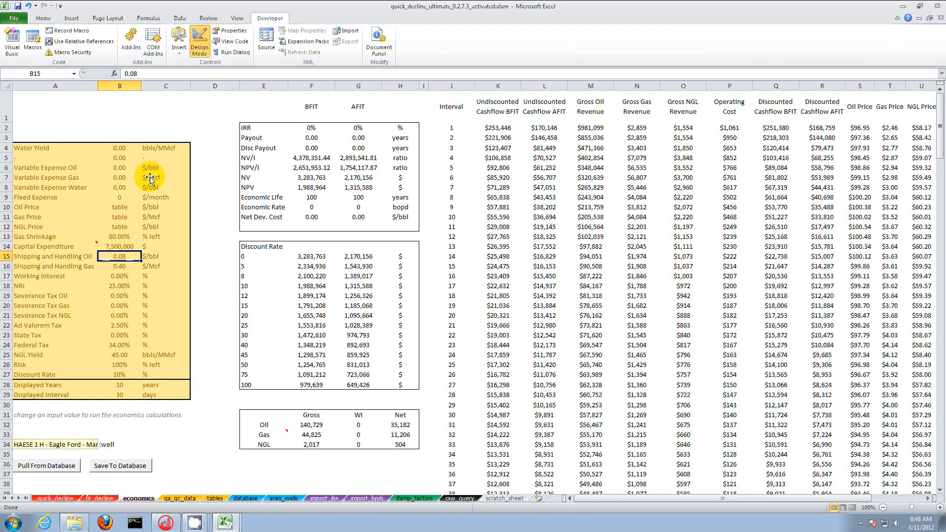
pyautogui.write('0')
pyautogui.press('Return')
pyautogui.write('.3')
pyautogui.press('Return')
pyautogui.write('.3')
pyautogui.press('Return')
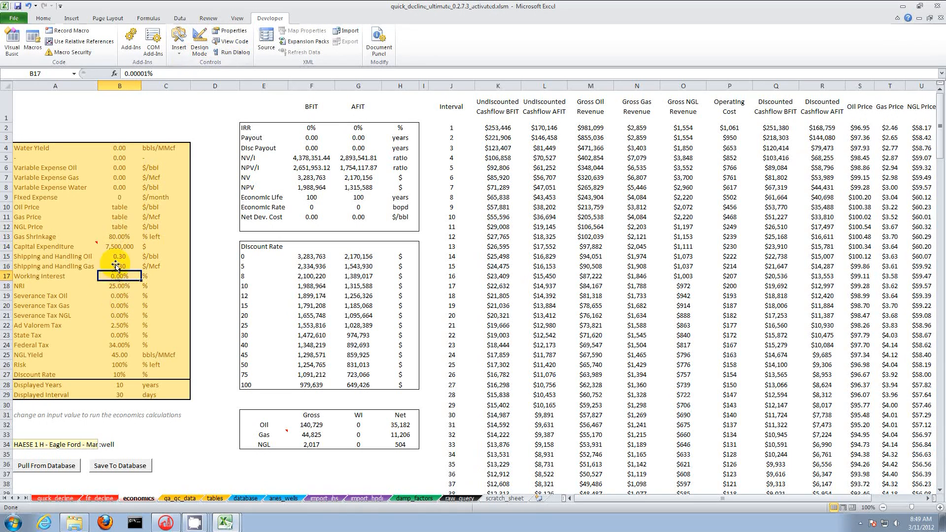
pyautogui.doubleClick(124, 269)
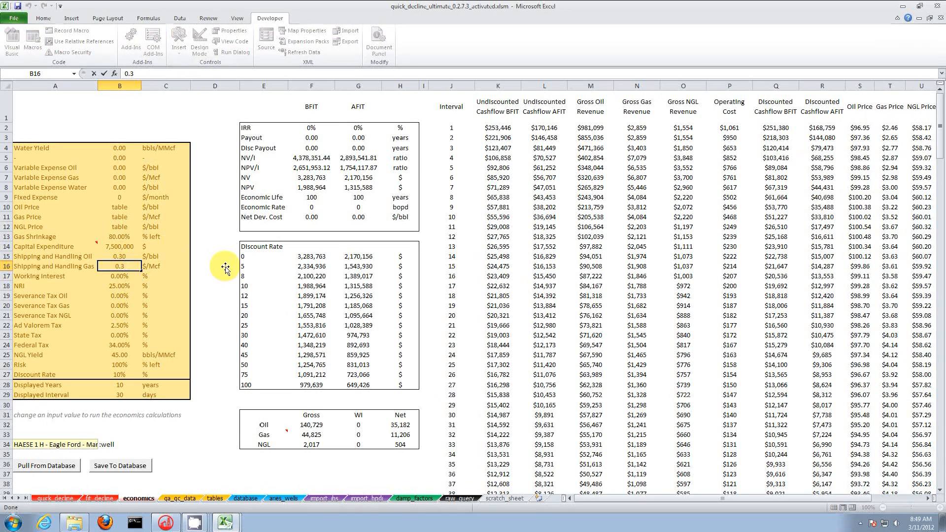
pyautogui.press('Return')
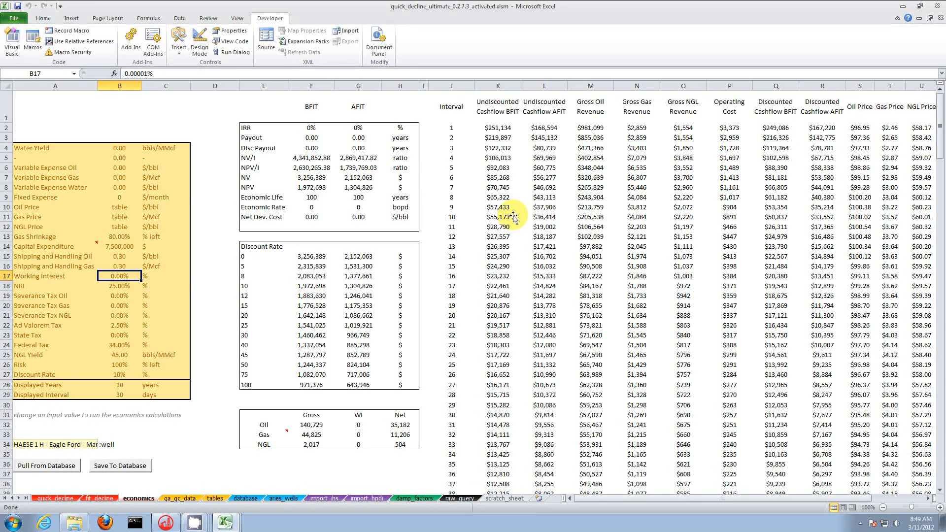
pyautogui.moveTo(500, 129); pyautogui.dragTo(506, 217)
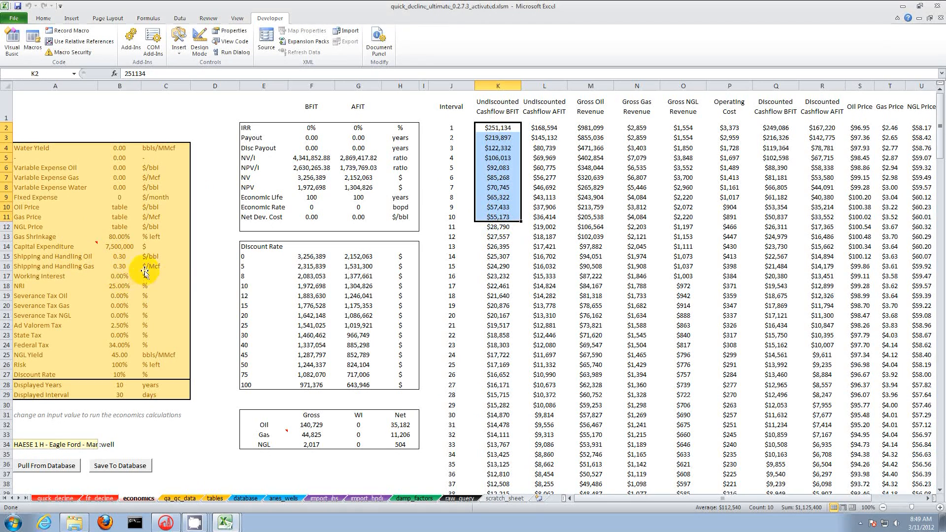
# Set the working interest to 25%
pyautogui.click(121, 276)
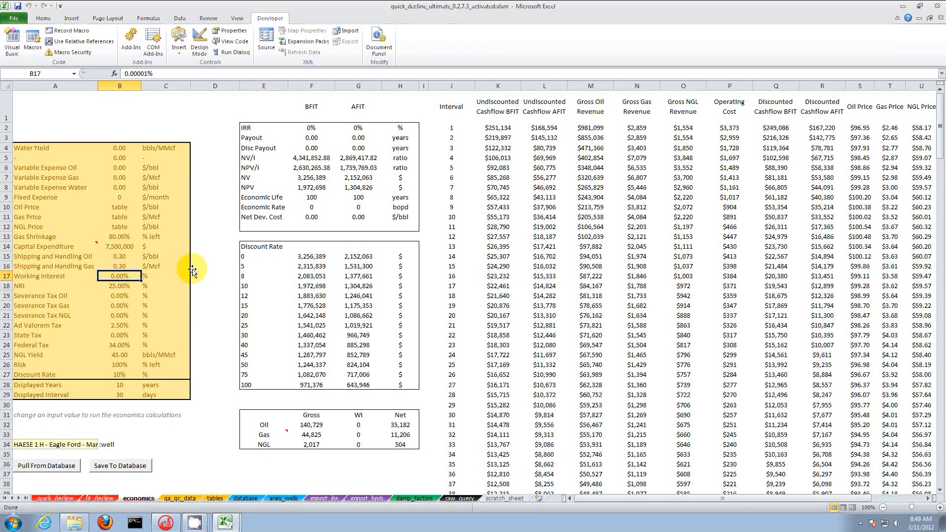
pyautogui.write('.25')
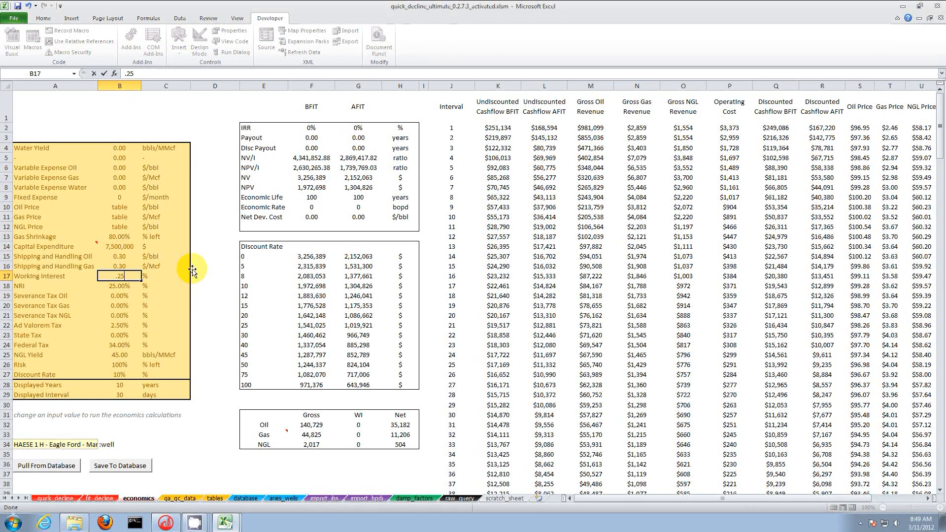
pyautogui.press('BackSpace')
pyautogui.press('BackSpace')
pyautogui.write('2')
pyautogui.press('Return')
pyautogui.write('2')
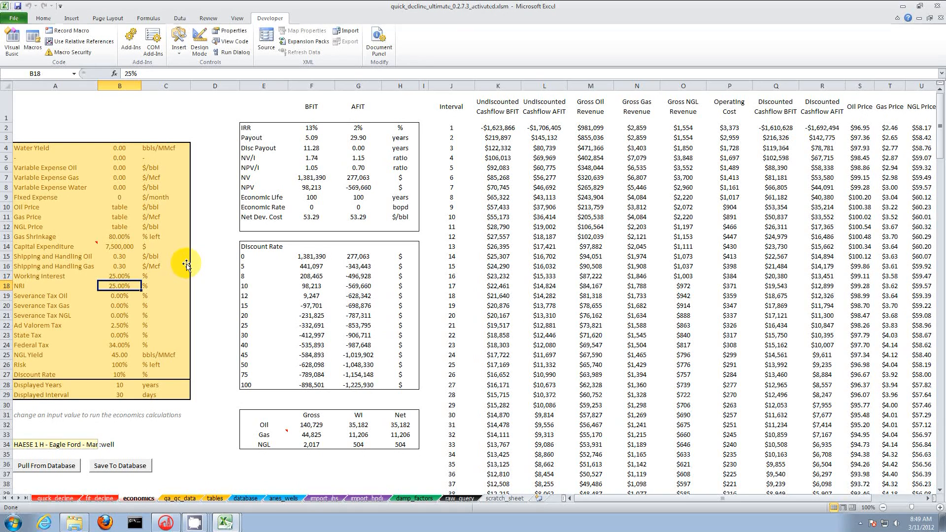
# Examine the undiscounted BFIT cashflow of the first ten intervals and of intervals 11 to 26
pyautogui.click(529, 266)
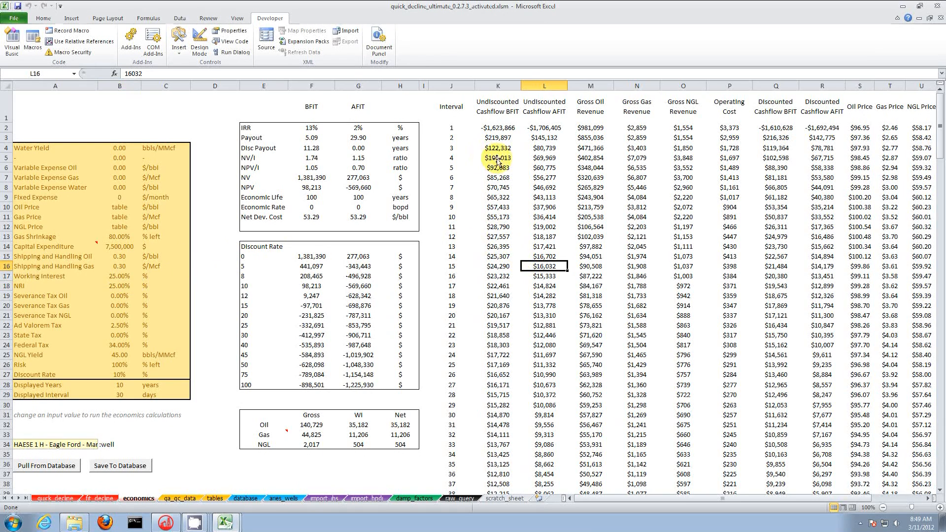
pyautogui.moveTo(503, 131); pyautogui.dragTo(503, 217)
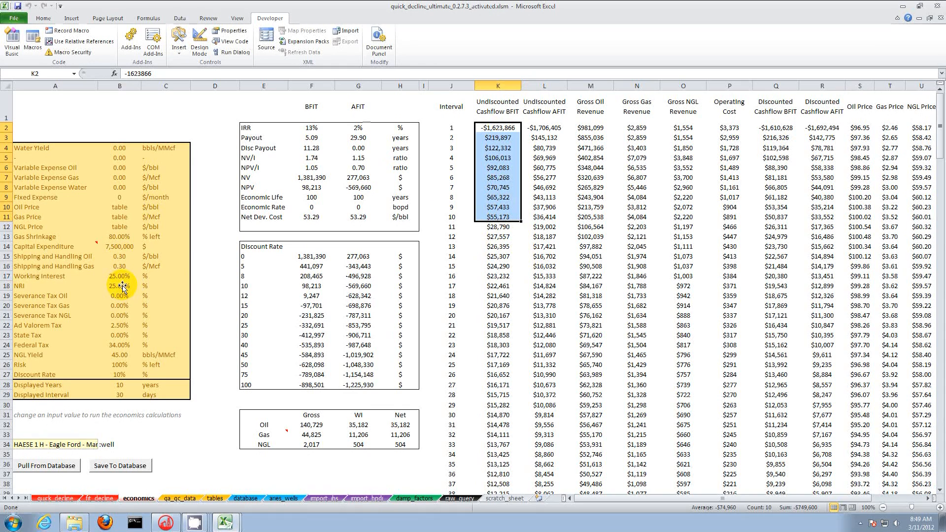
pyautogui.moveTo(500, 228); pyautogui.dragTo(500, 373)
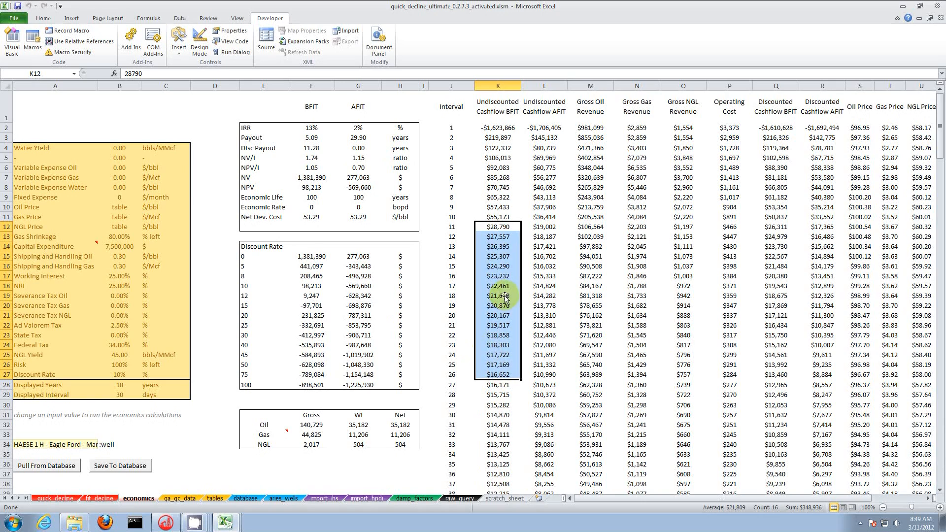
# Load the CRAIG GU 2H well's production history and decline forecast on the quick_decline sheet
pyautogui.click(60, 498)
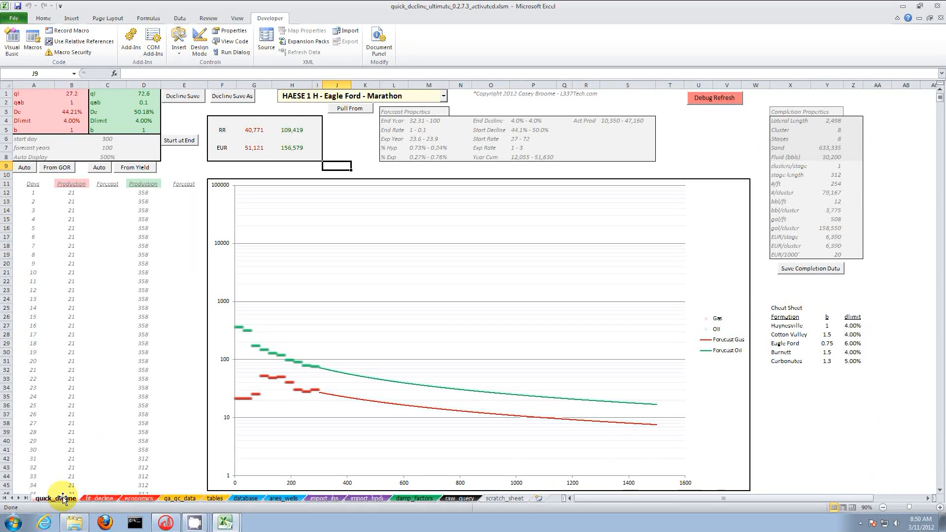
pyautogui.click(443, 96)
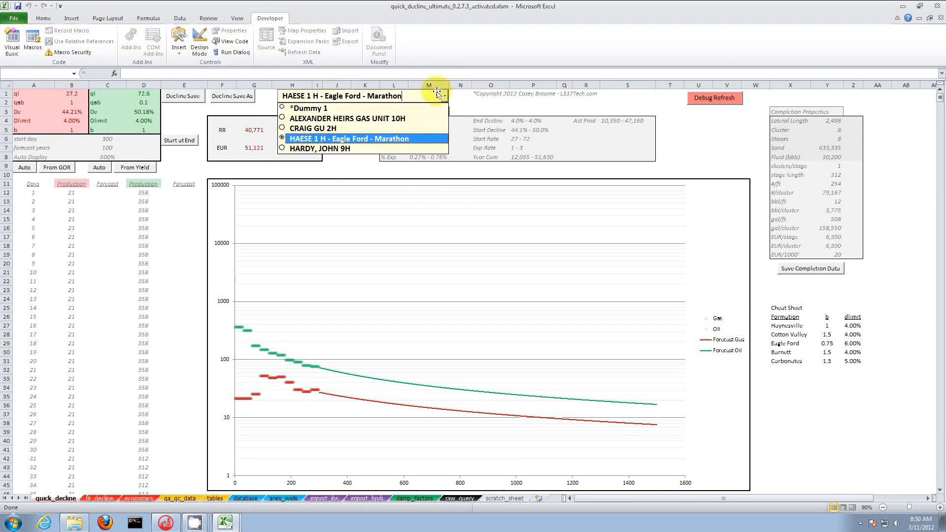
pyautogui.click(315, 129)
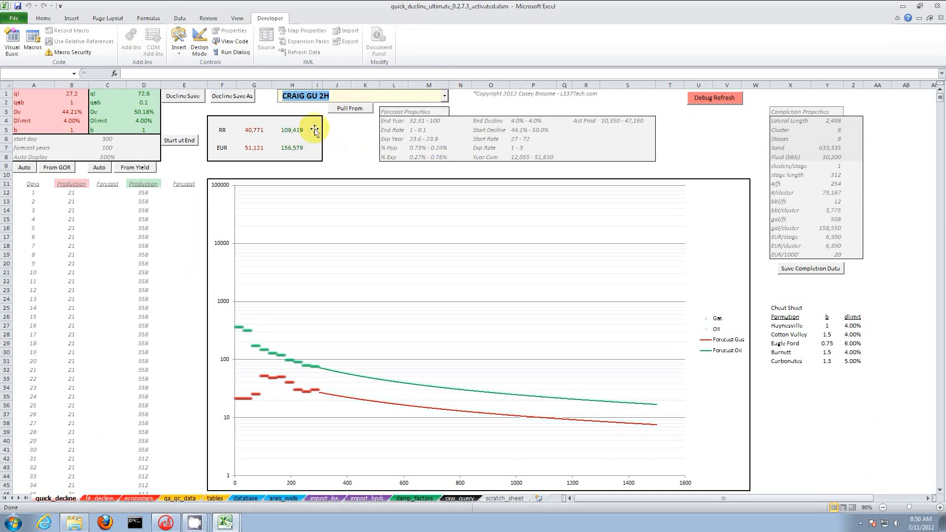
pyautogui.click(350, 109)
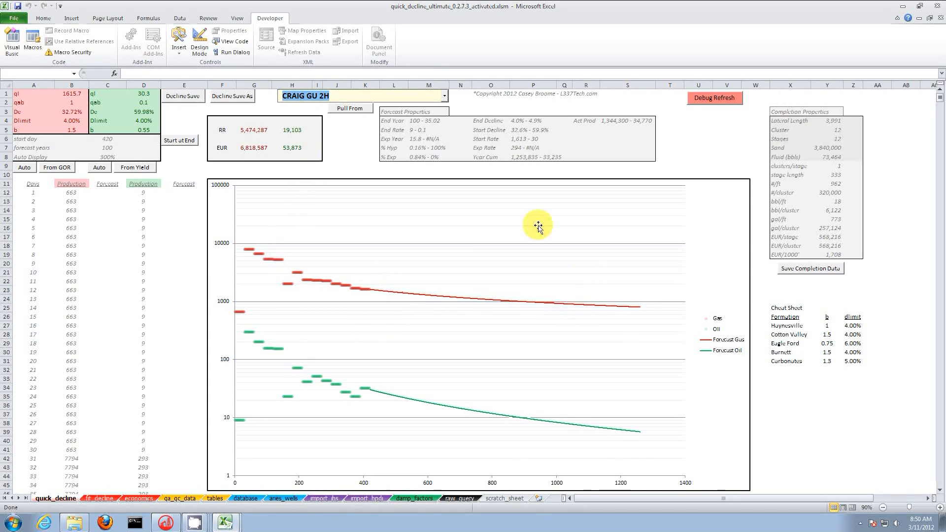
# Pull the CRAIG GU 2H economics from the database and review its BFIT results
pyautogui.click(138, 498)
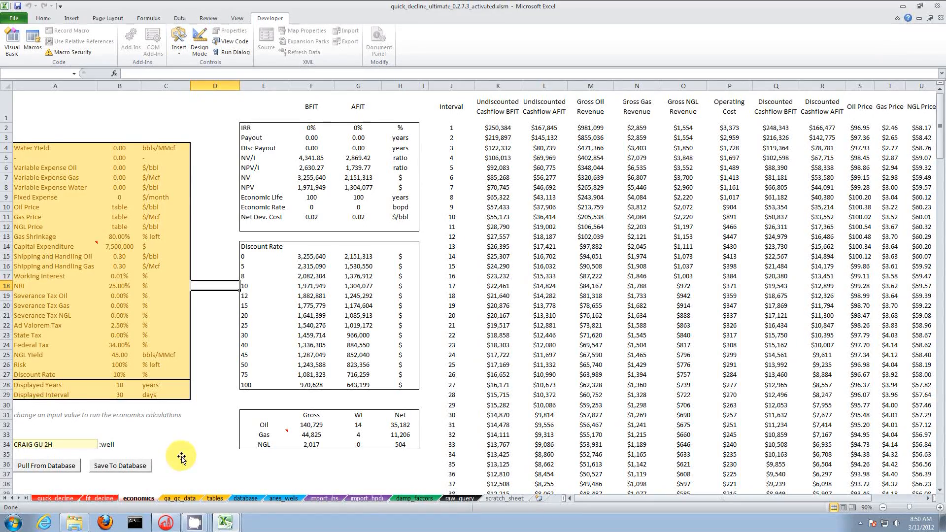
pyautogui.click(53, 468)
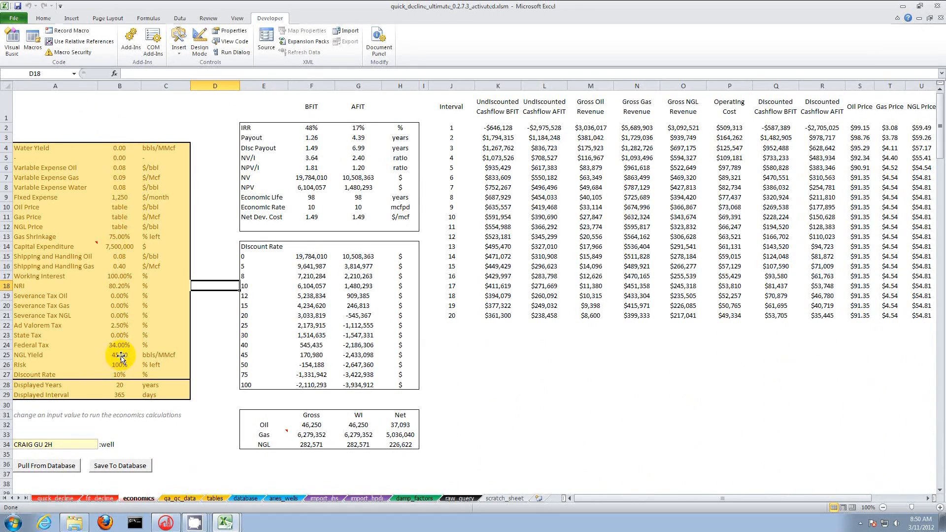
pyautogui.moveTo(310, 129); pyautogui.dragTo(315, 377)
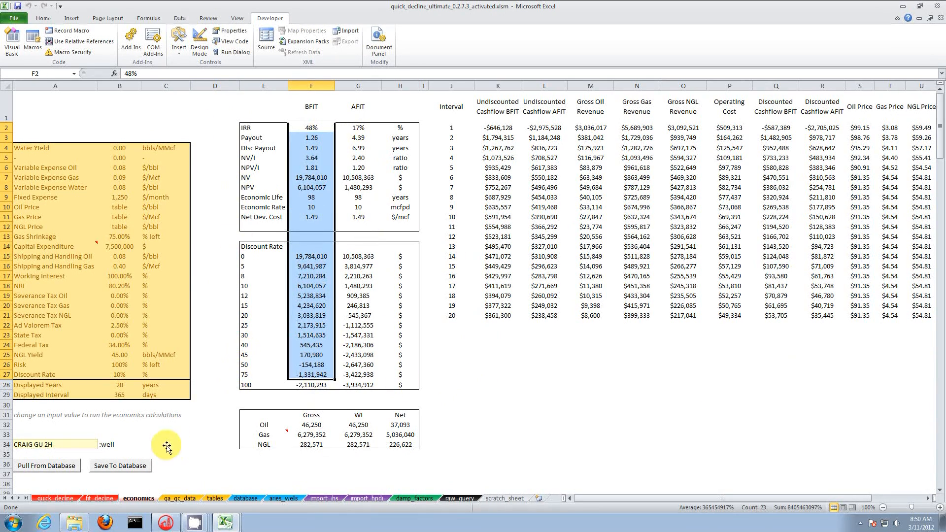
# Go back to the quick_decline sheet to view the CRAIG GU 2H forecast, and switch to the DI Desktop production map
pyautogui.click(51, 498)
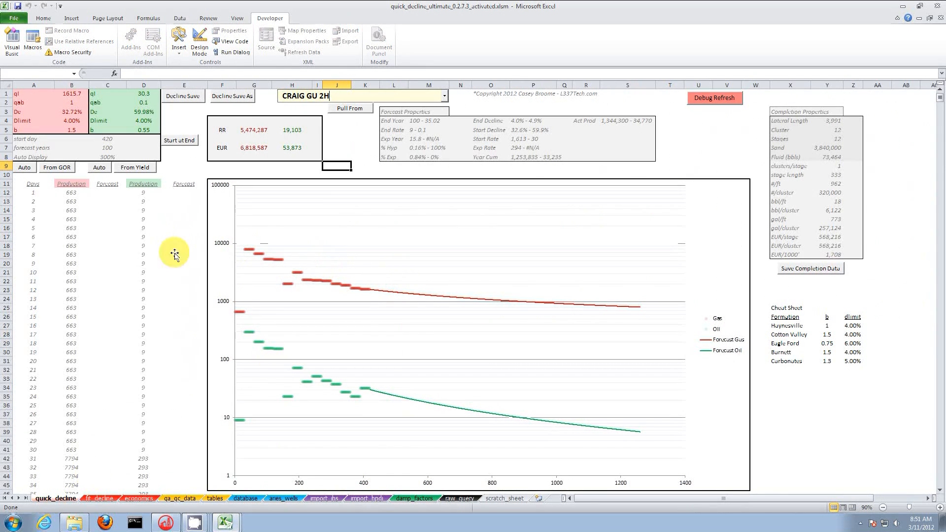
pyautogui.click(179, 280)
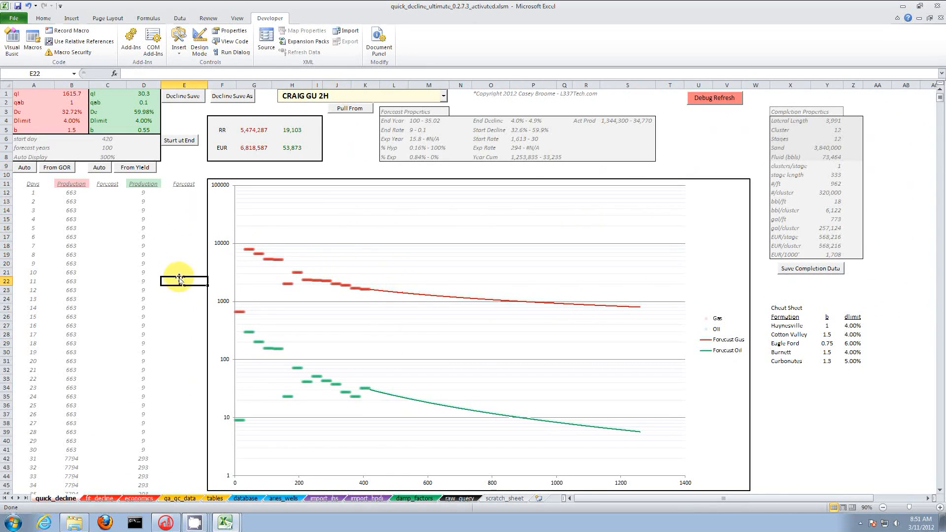
pyautogui.click(166, 525)
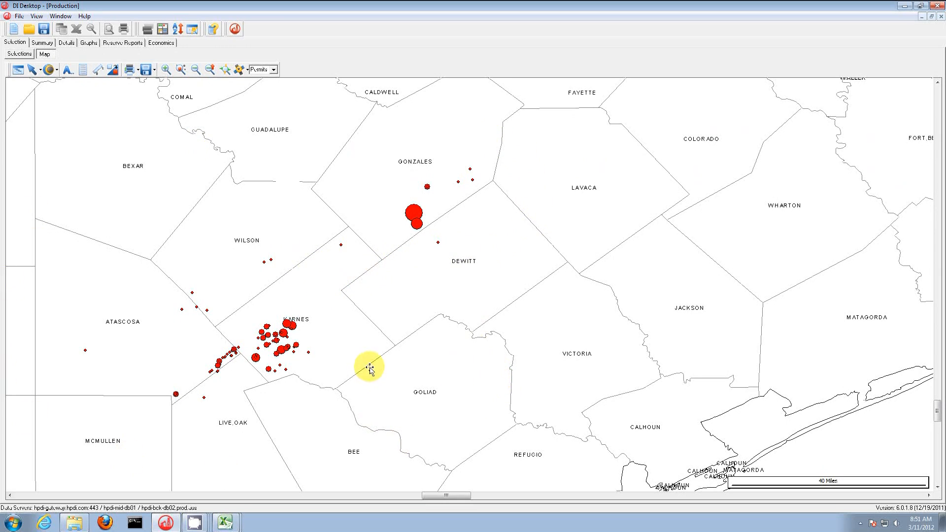
# Open the production details of the Karnes County well SALGE UNIT 1H and copy its monthly oil volumes from 05/2011 to 12/2011
pyautogui.moveTo(292, 326)
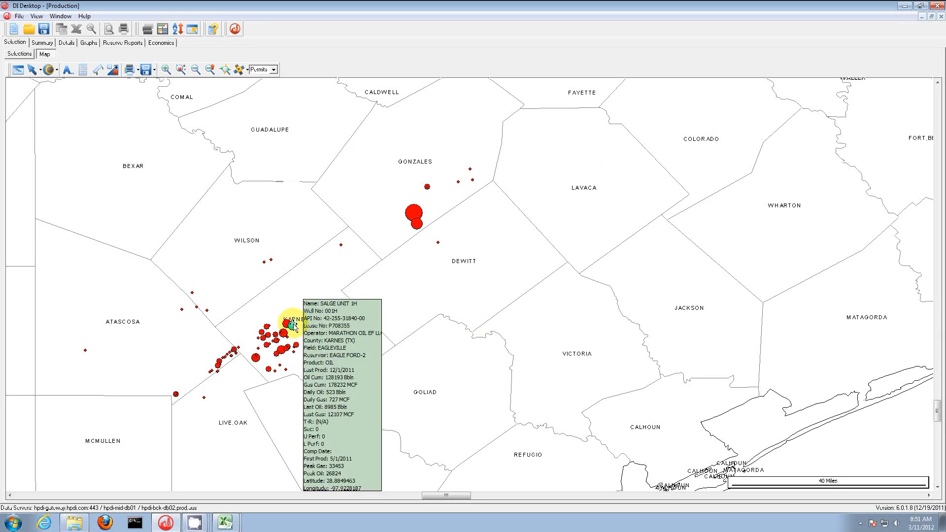
pyautogui.click(66, 42)
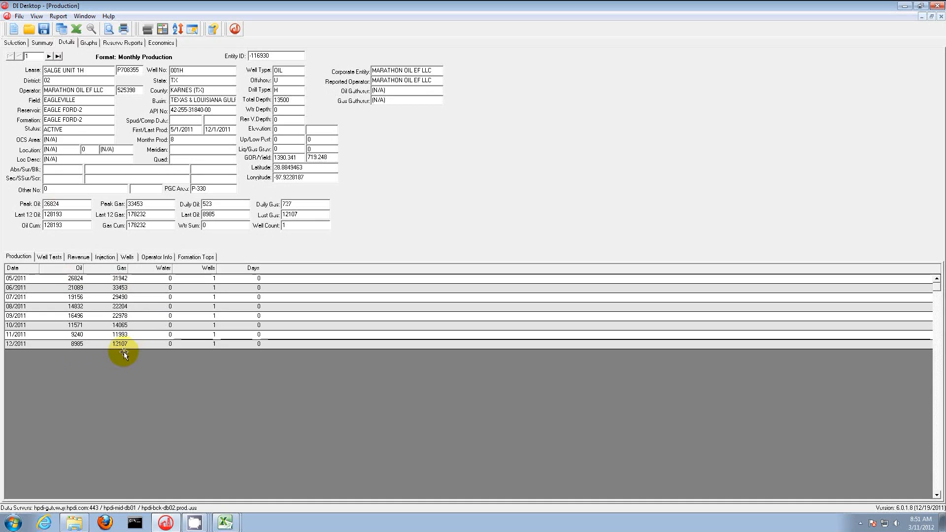
pyautogui.moveTo(74, 278); pyautogui.dragTo(73, 377)
# Switch to the quick_decline_ultimate workbook, paste the monthly oil volumes on the qa_qc_data sheet and filter them into the oil data
pyautogui.click(225, 521)
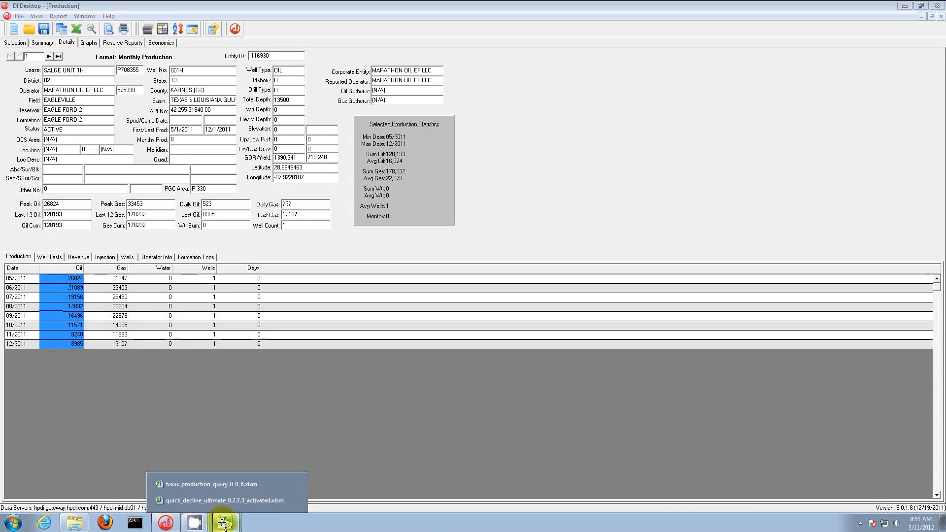
pyautogui.click(218, 501)
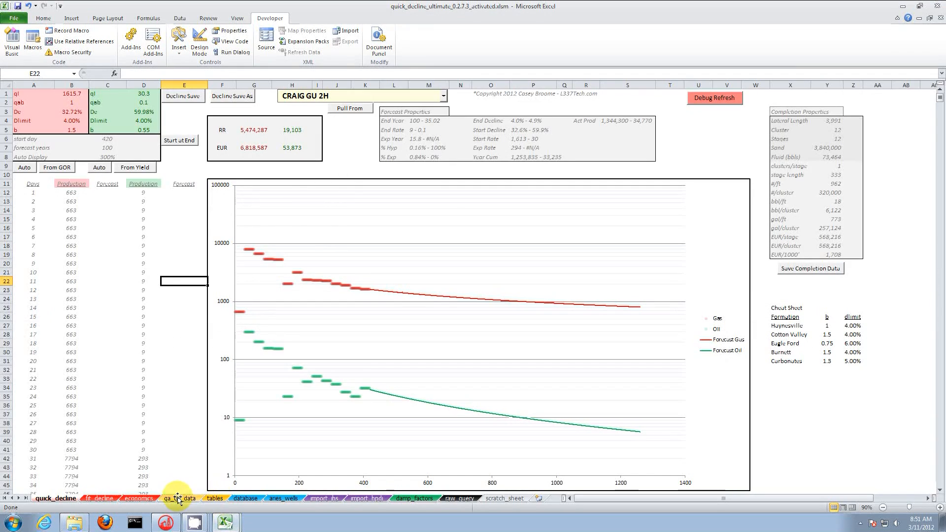
pyautogui.click(179, 498)
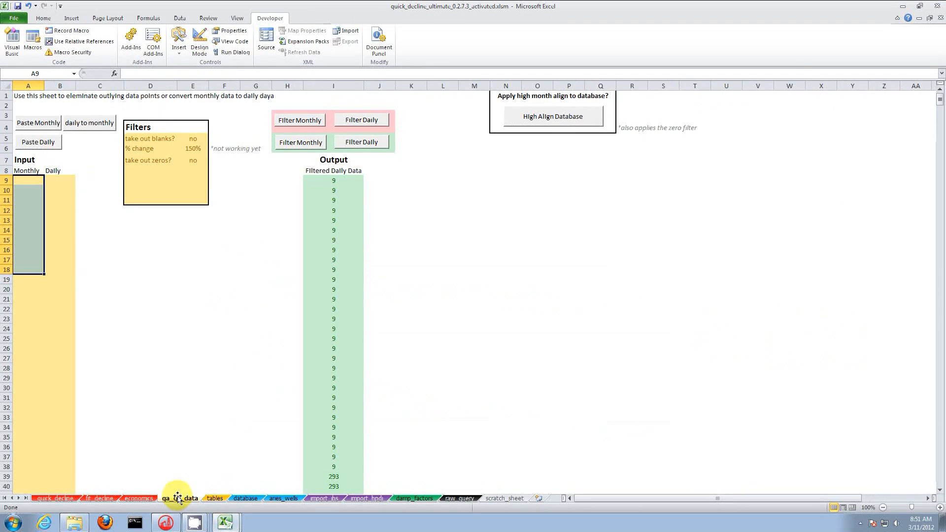
pyautogui.click(41, 126)
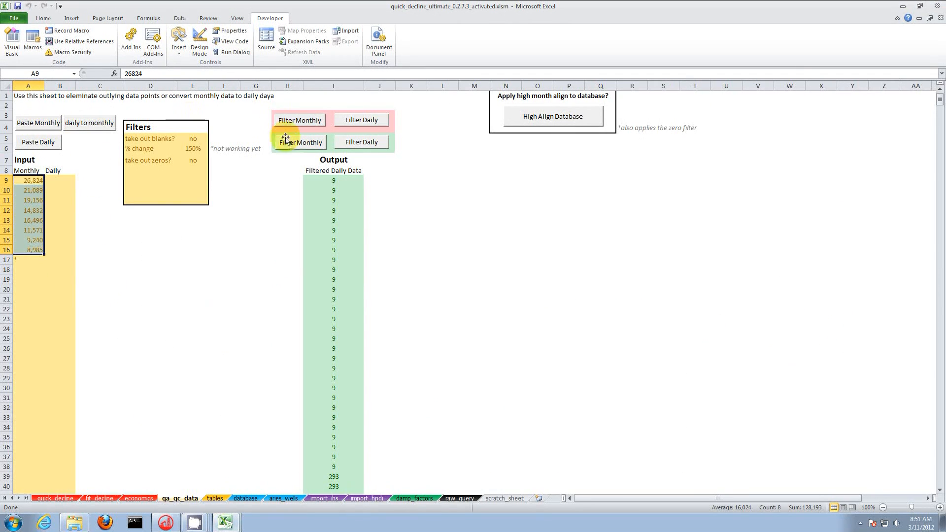
pyautogui.click(304, 144)
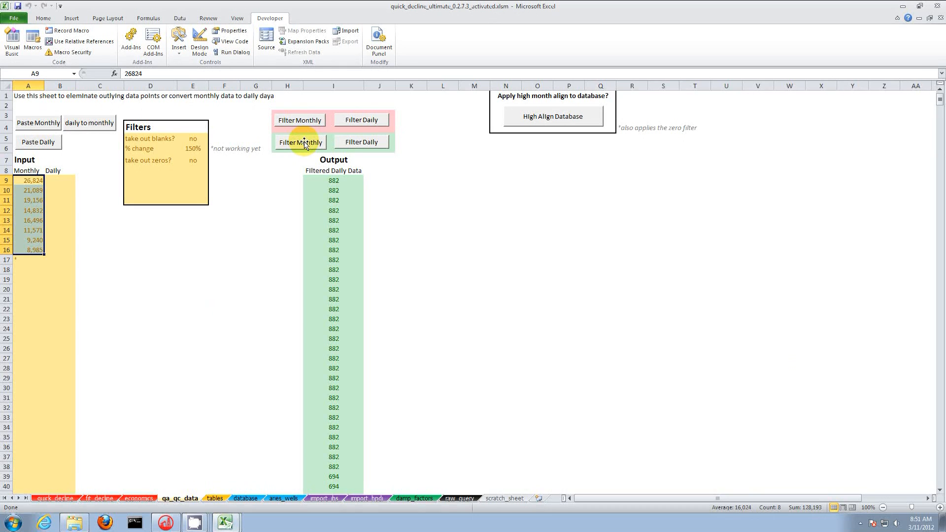
# Copy SALGE UNIT 1H's monthly gas volumes from DI Desktop, paste them on the workbook's qa_qc_data sheet and filter them into the gas data
pyautogui.click(165, 522)
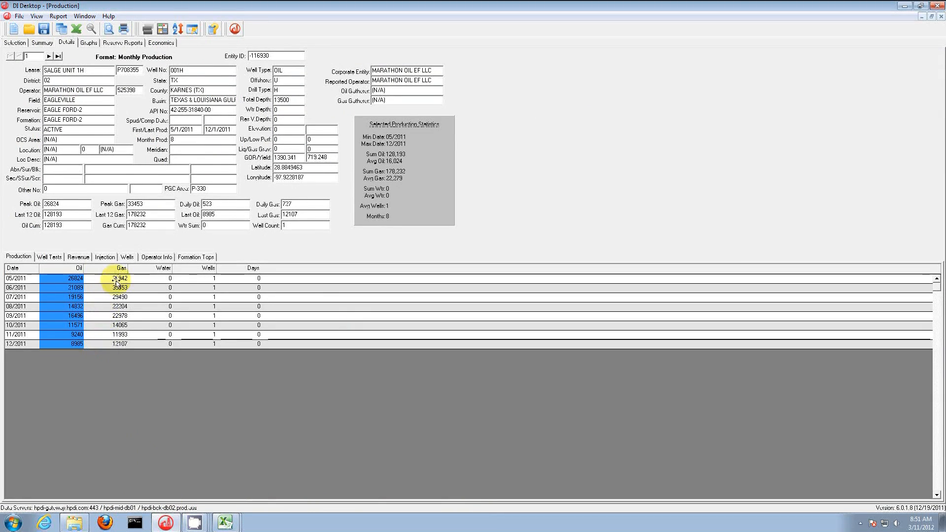
pyautogui.moveTo(117, 280); pyautogui.dragTo(111, 354)
pyautogui.moveTo(224, 526)
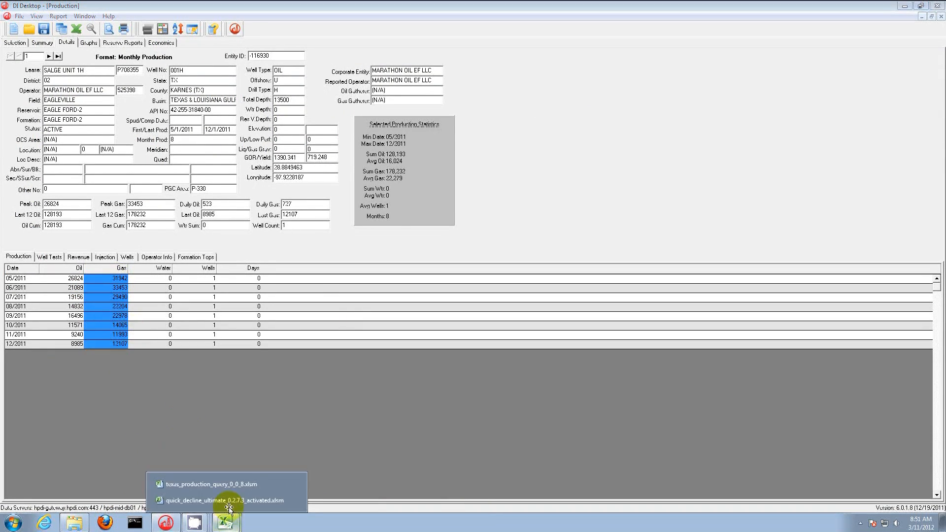
pyautogui.click(239, 498)
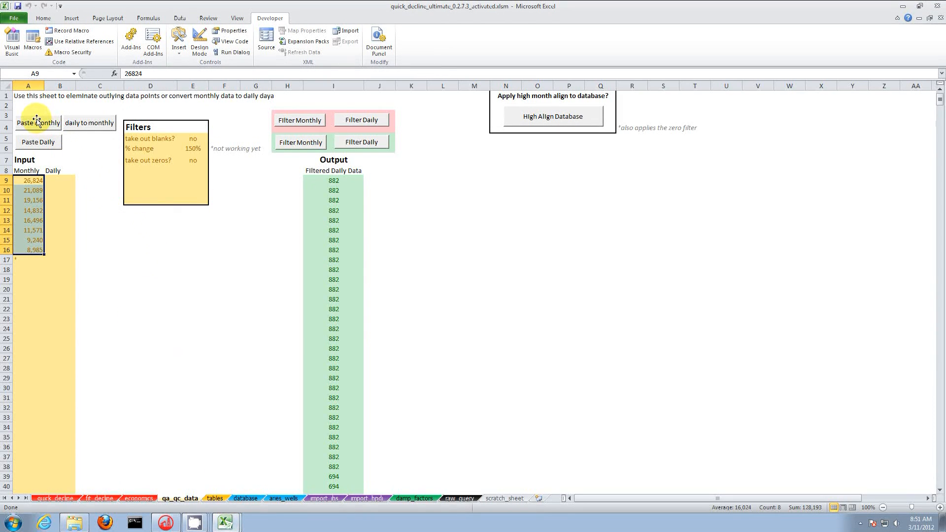
pyautogui.click(305, 121)
# Set the b factor to 1 for both the oil and gas declines on the quick_decline sheet
pyautogui.click(55, 498)
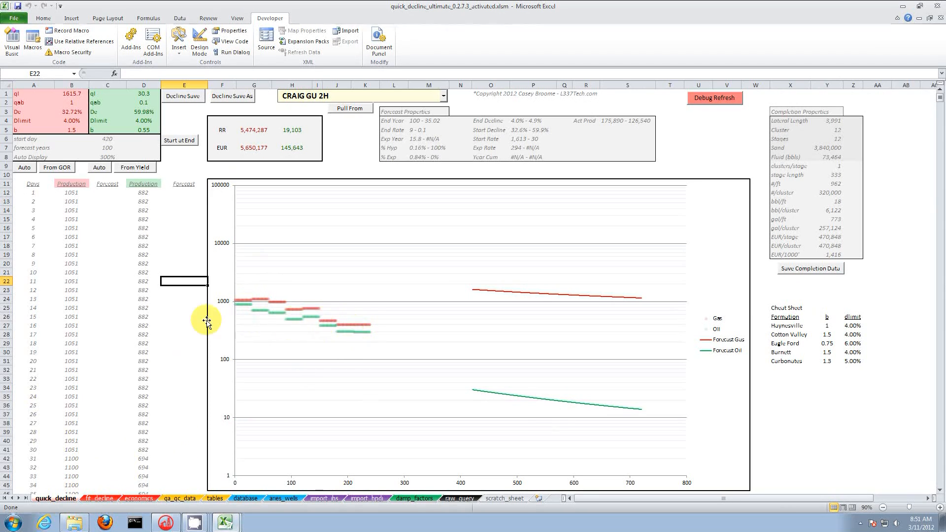
pyautogui.click(183, 237)
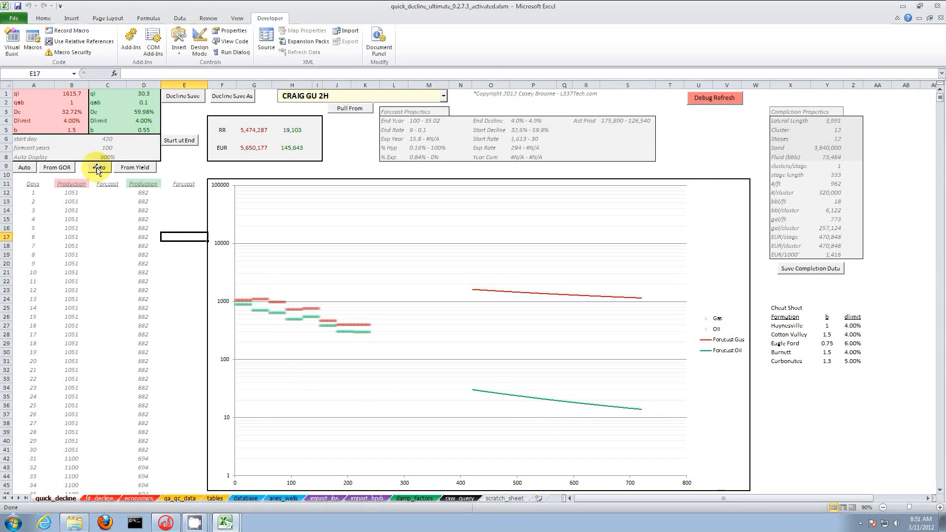
pyautogui.click(144, 130)
pyautogui.write('1')
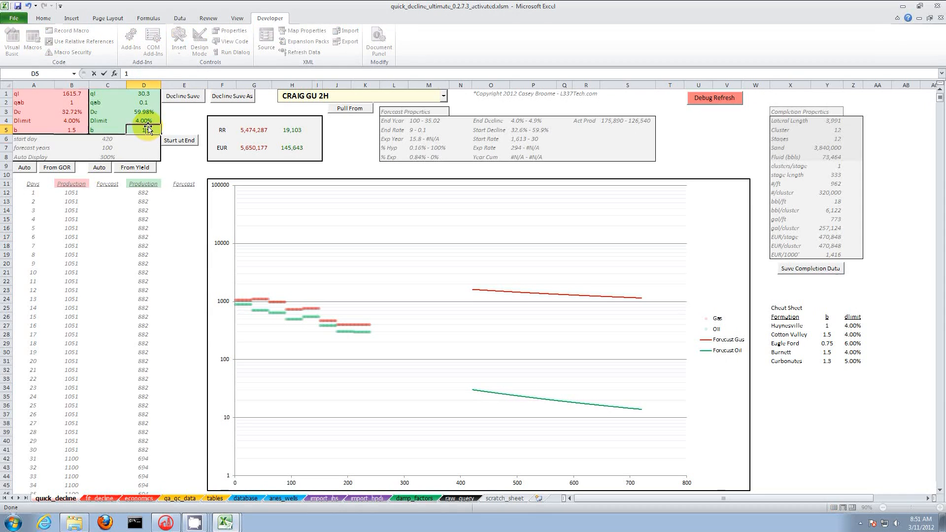
pyautogui.press('Return')
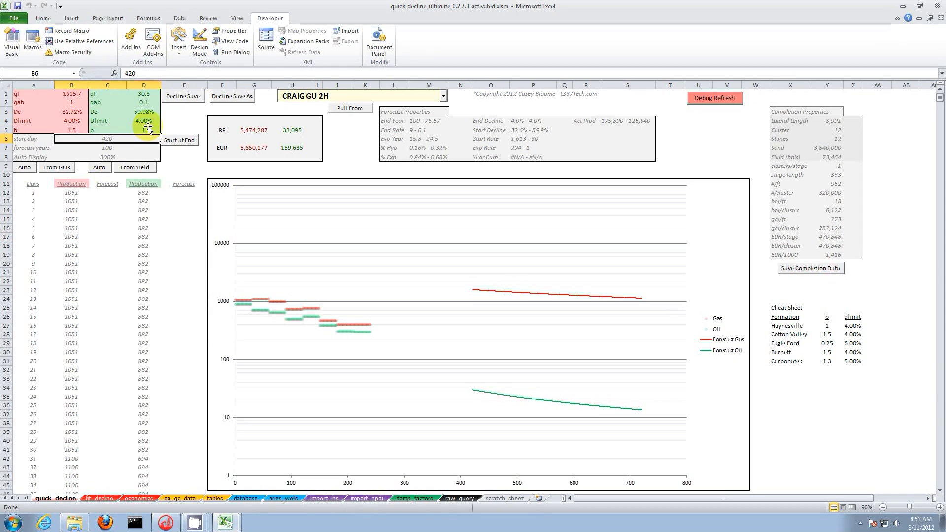
pyautogui.click(148, 129)
pyautogui.write('1')
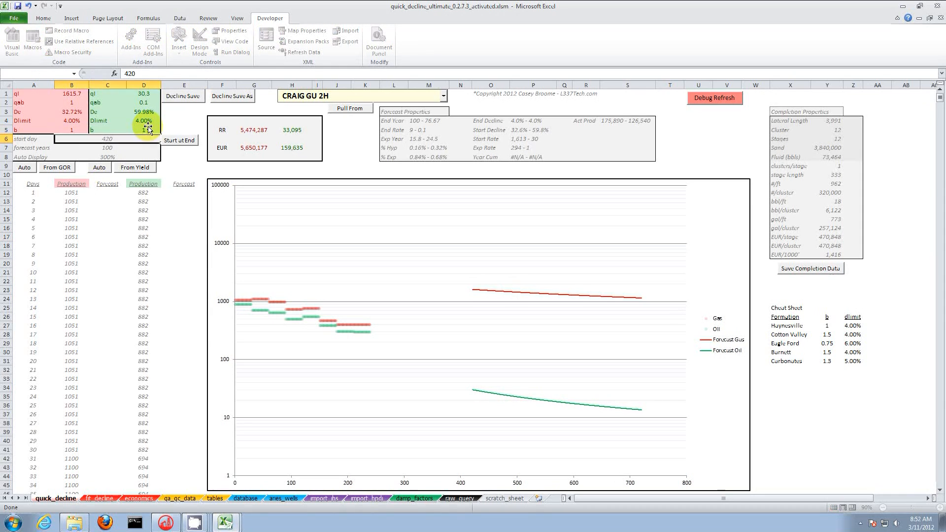
pyautogui.click(146, 236)
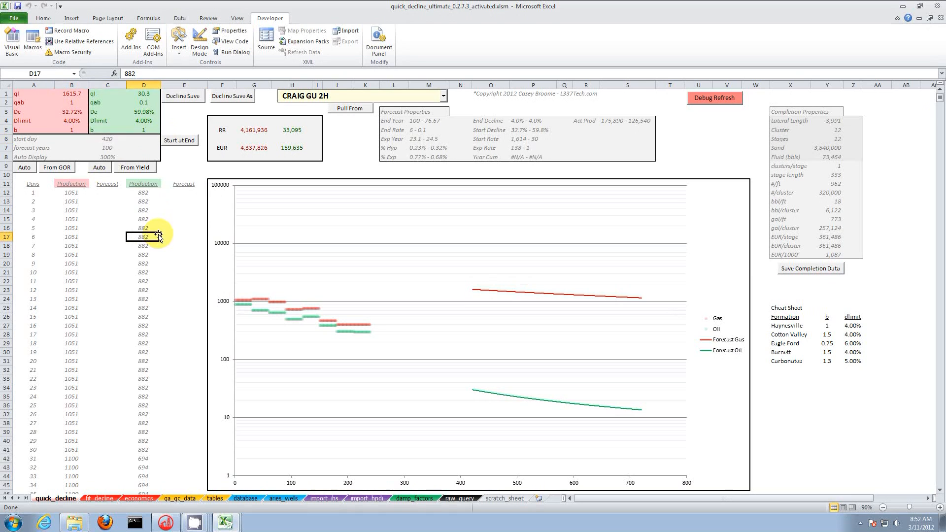
# Auto-fit the oil decline and lower its initial rate to about 292 on the fit_decline chart
pyautogui.click(100, 168)
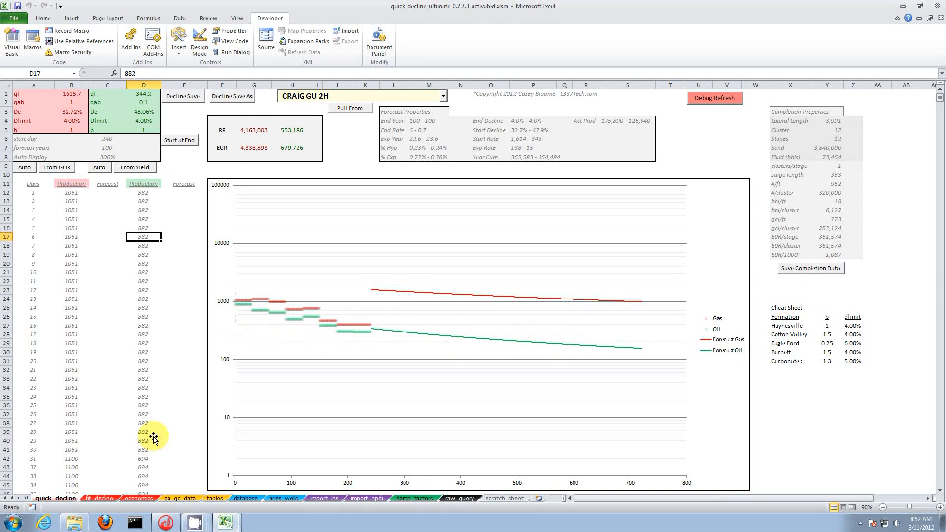
pyautogui.click(100, 498)
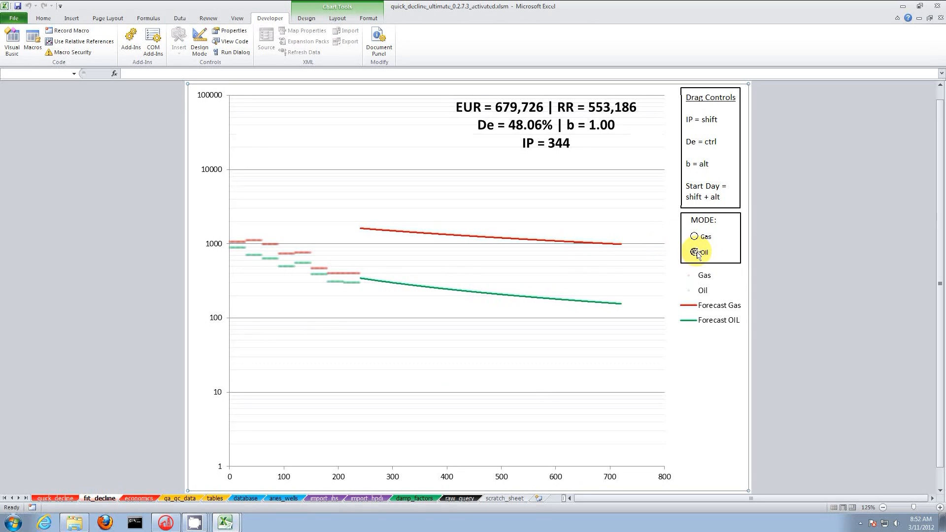
pyautogui.click(382, 268)
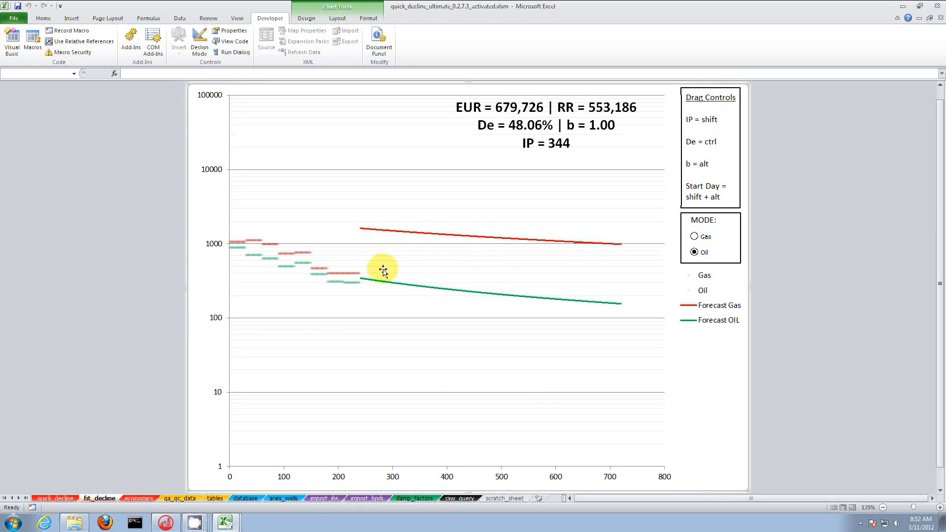
pyautogui.moveTo(395, 265); pyautogui.dragTo(395, 278)
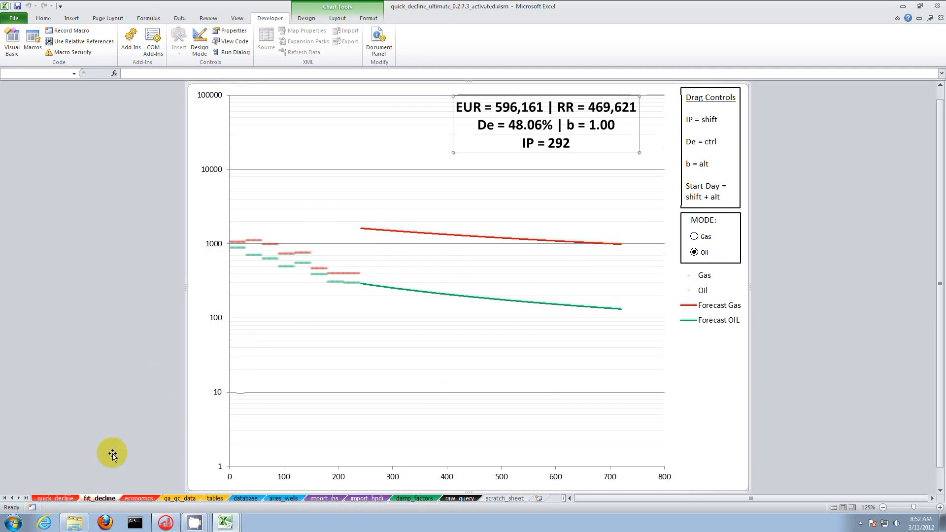
# Auto-fit the gas decline, lower its initial rate to about 399 on the fit_decline chart, and return to the quick_decline sheet
pyautogui.click(70, 499)
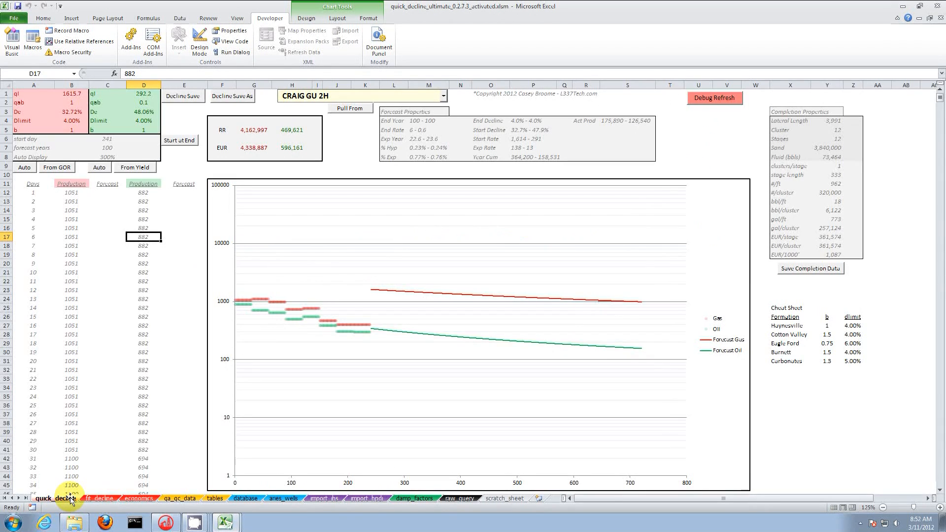
pyautogui.click(23, 168)
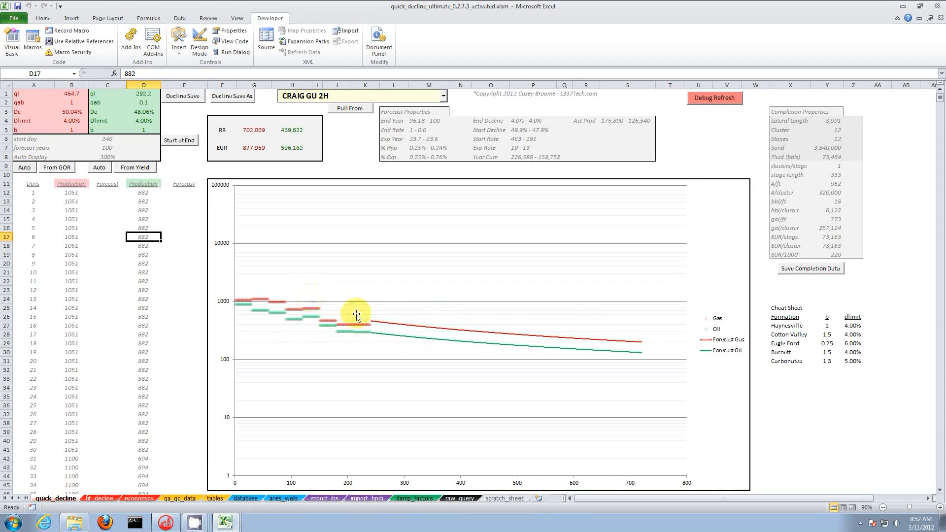
pyautogui.click(100, 498)
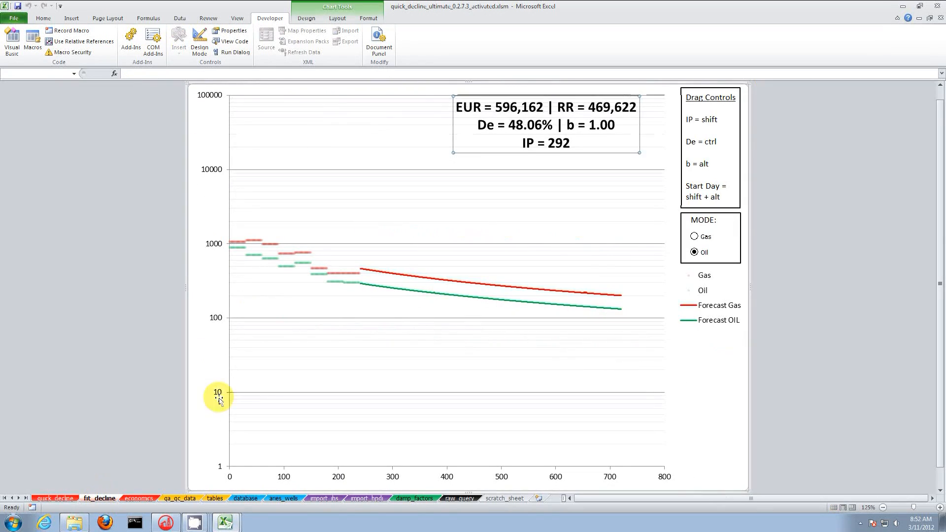
pyautogui.click(695, 237)
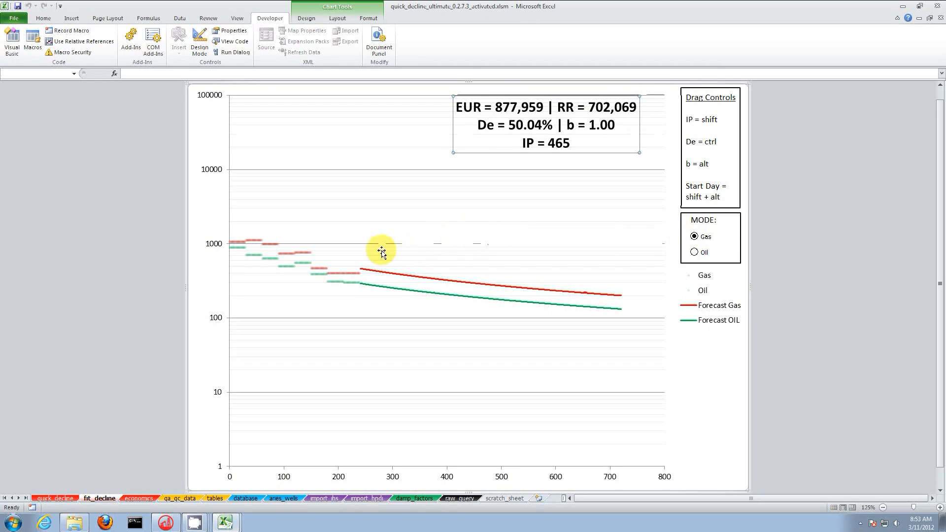
pyautogui.moveTo(380, 239); pyautogui.dragTo(381, 253)
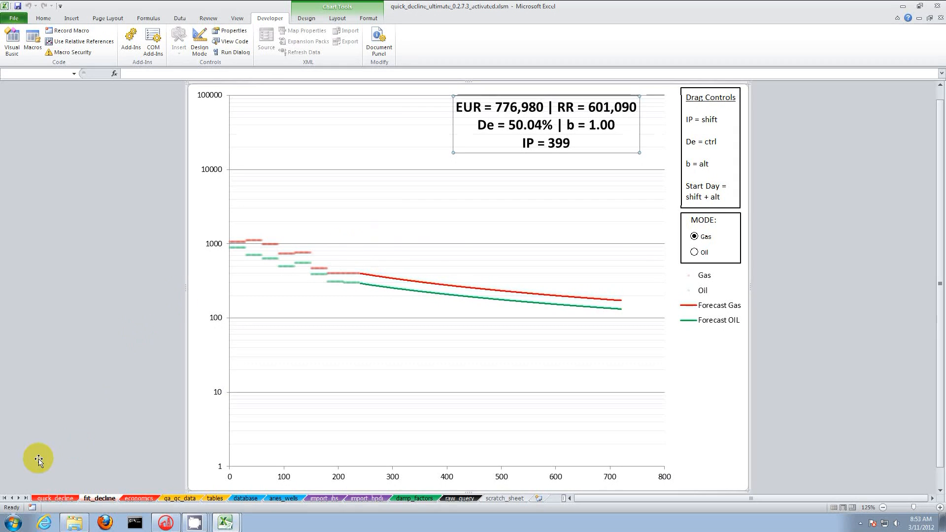
pyautogui.click(55, 498)
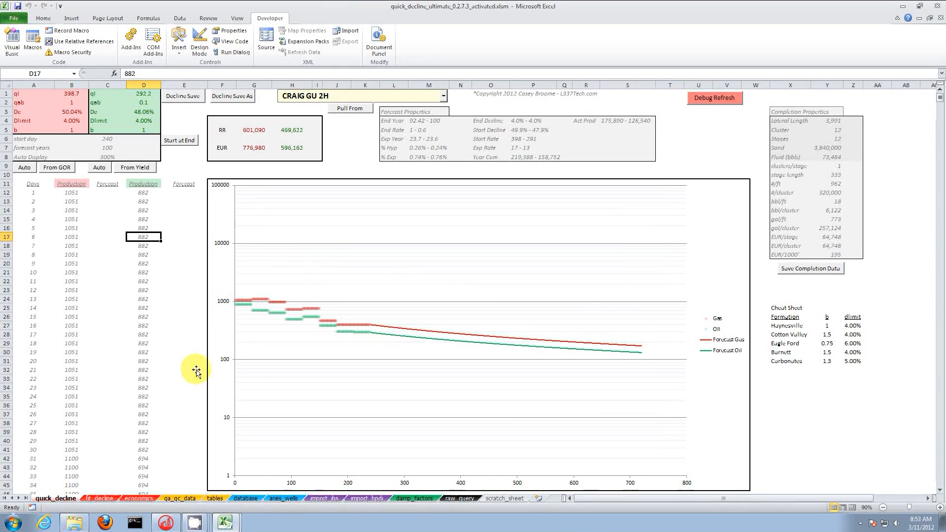
pyautogui.click(164, 285)
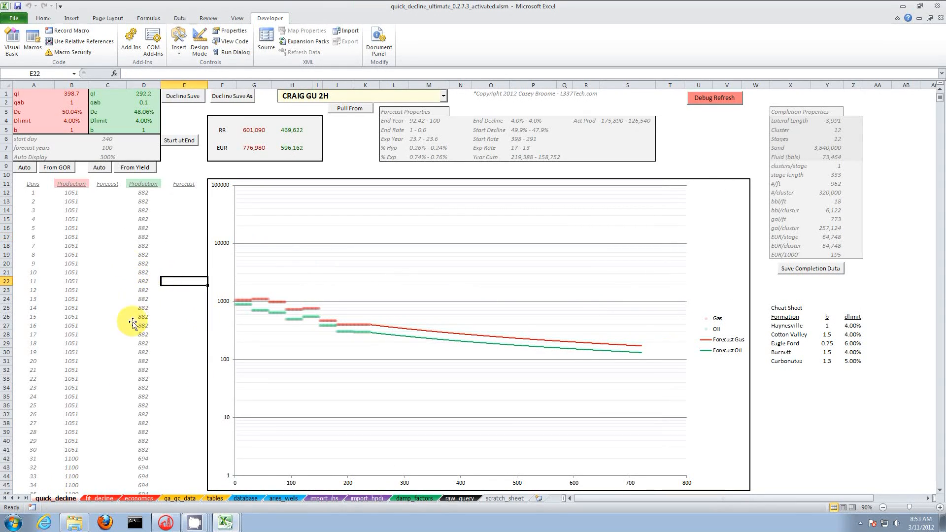
# Copy the lease name from DI Desktop and save the decline as "SALGE UNIT 1H - Marathon - Eagle Ford" with a Monthly data source
pyautogui.click(167, 524)
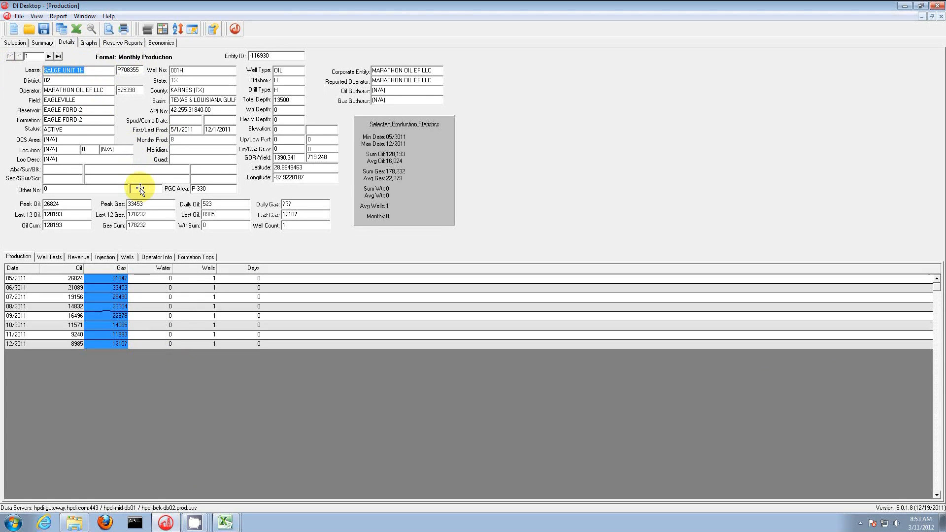
pyautogui.moveTo(226, 522)
pyautogui.click(237, 453)
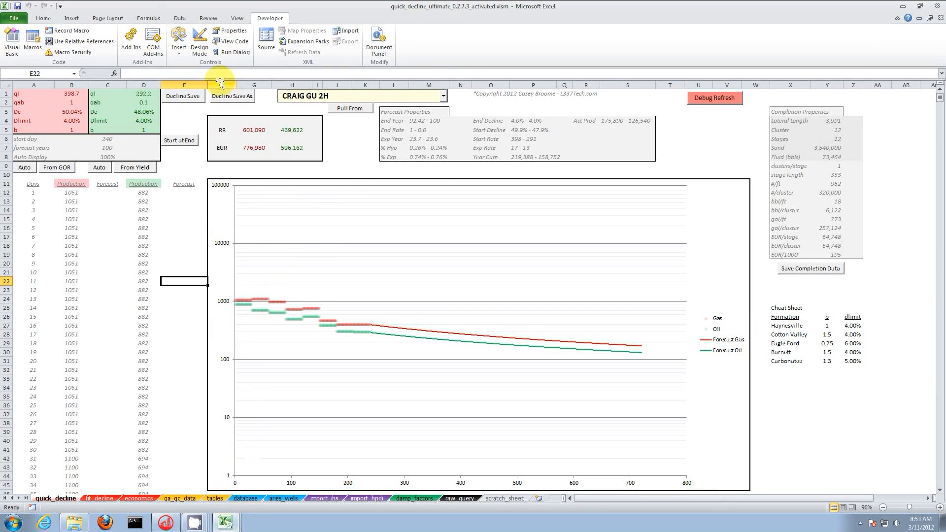
pyautogui.click(247, 98)
pyautogui.click(255, 274)
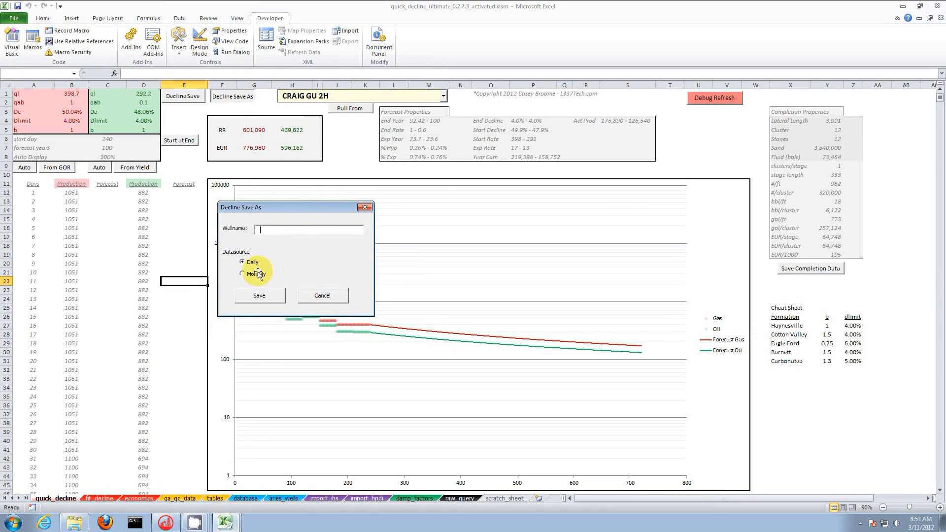
pyautogui.click(289, 230)
pyautogui.write('SALGE UNIT 1H')
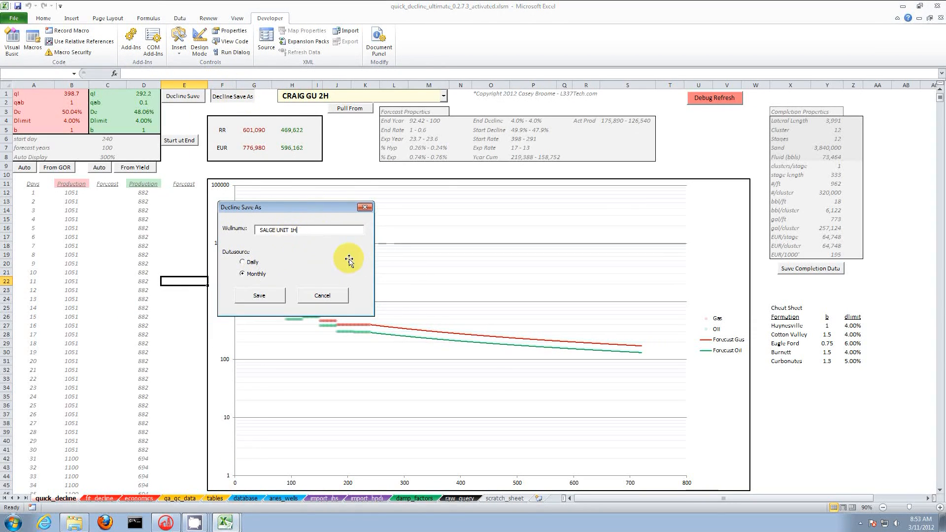
pyautogui.write('- Marathon - Eagle Ford')
pyautogui.click(261, 296)
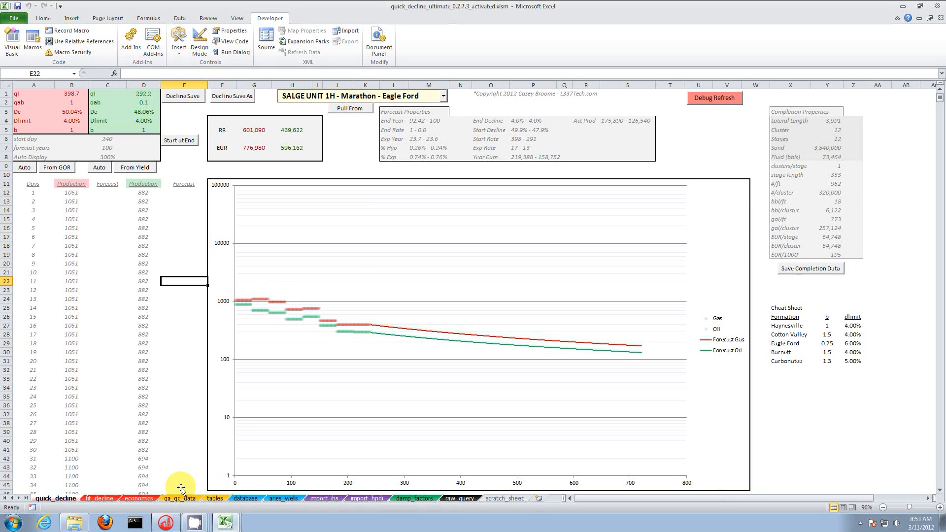
# Set the fixed expense to 3,000 $/month on the economics sheet for SALGE UNIT 1H
pyautogui.click(133, 498)
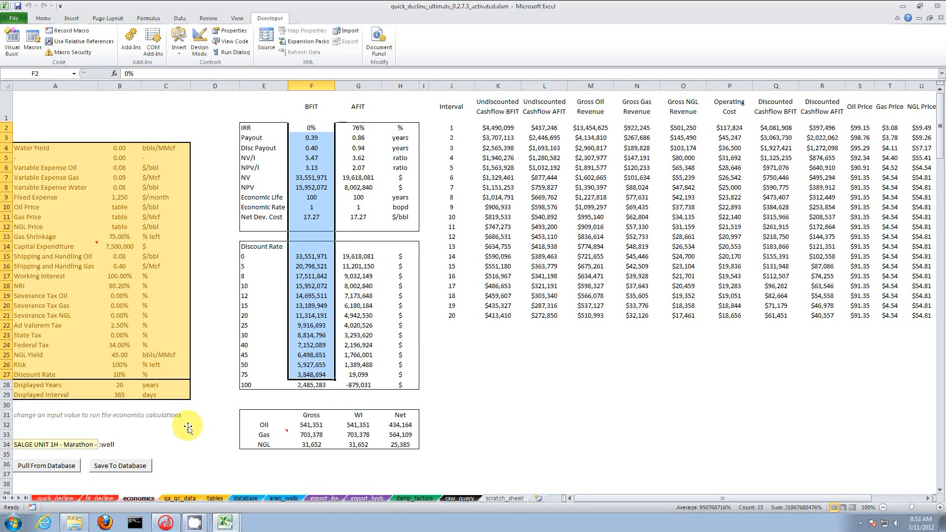
pyautogui.click(118, 197)
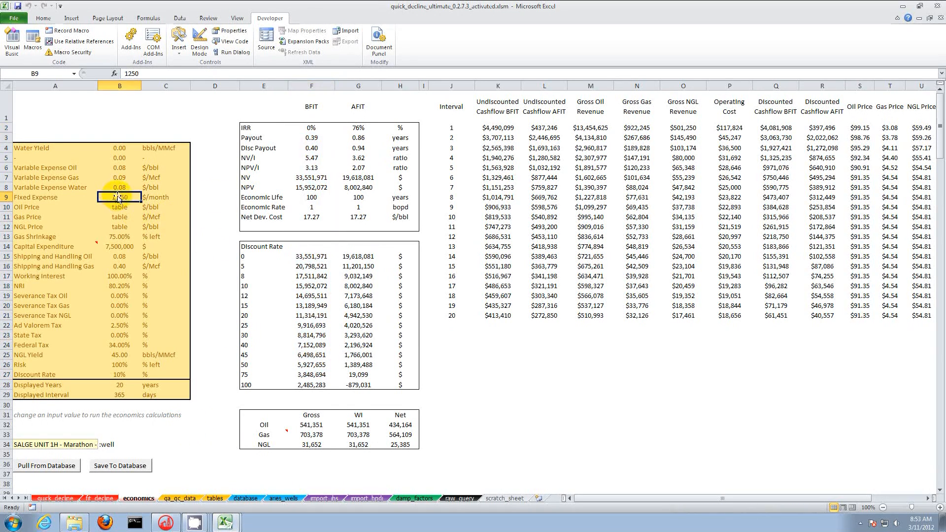
pyautogui.write('300')
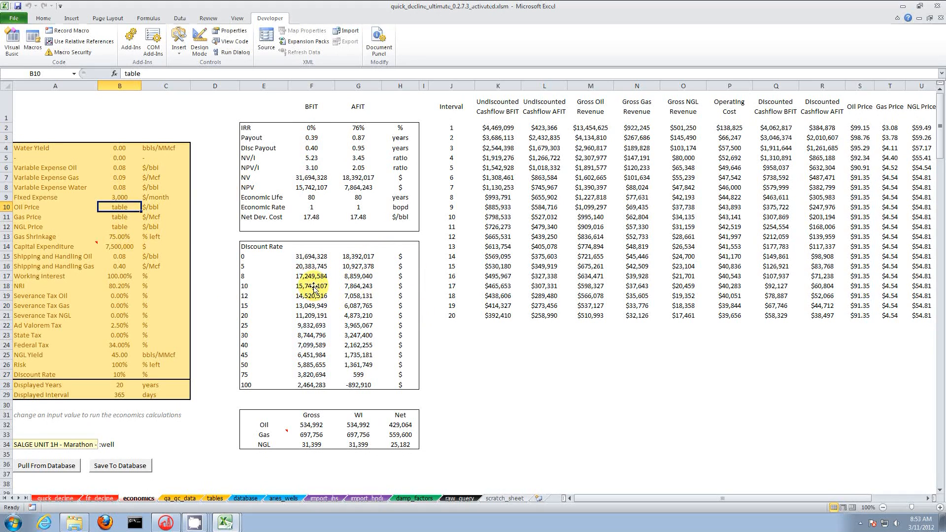
# Switch to DI Desktop to check the production summary and the well map, and return to the Excel workbook
pyautogui.click(166, 522)
pyautogui.click(51, 43)
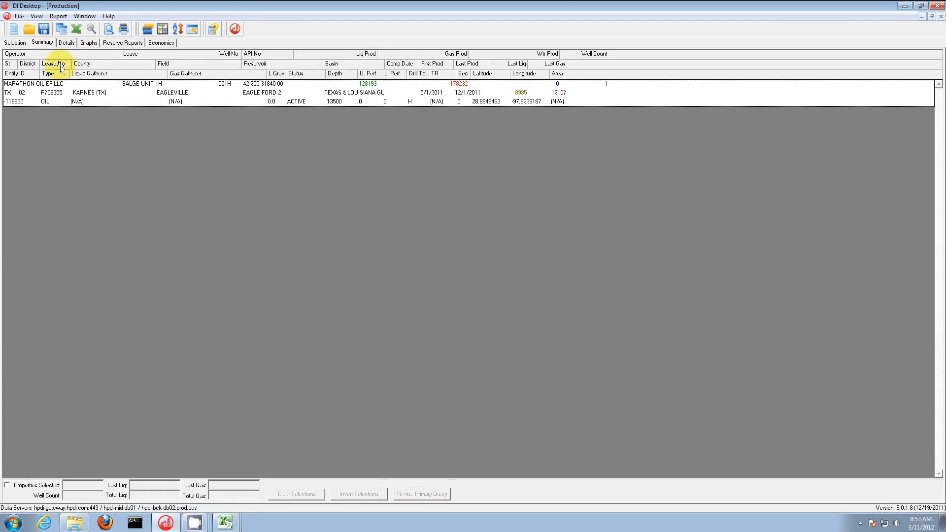
pyautogui.click(13, 43)
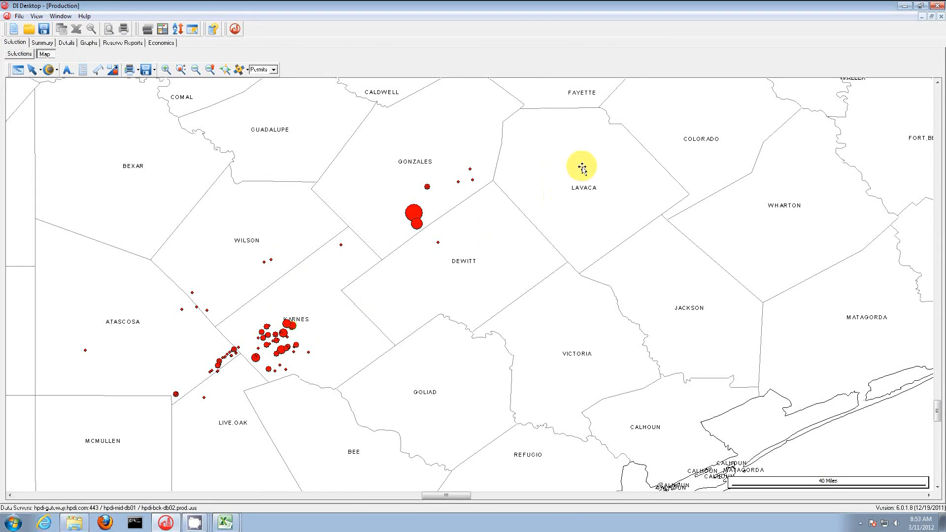
pyautogui.click(903, 7)
# Review SALGE UNIT 1H's NPV at the 10% discount rate, IRR, payout and gross oil volume, and return to the quick_decline sheet
pyautogui.moveTo(292, 286); pyautogui.dragTo(256, 287)
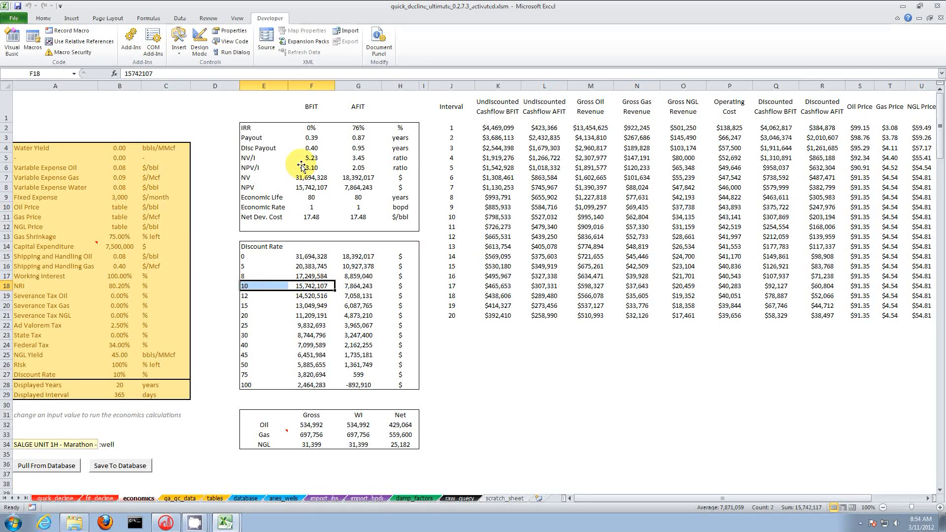
pyautogui.click(311, 129)
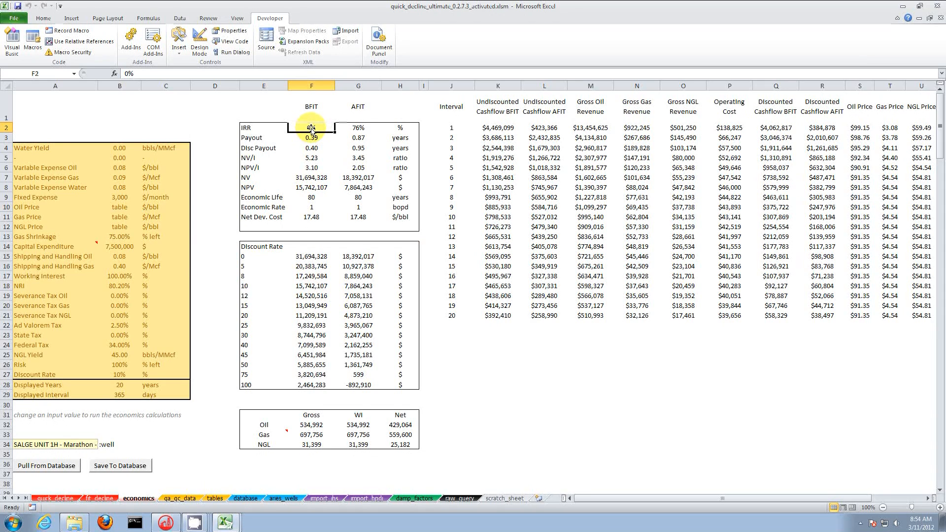
pyautogui.click(321, 140)
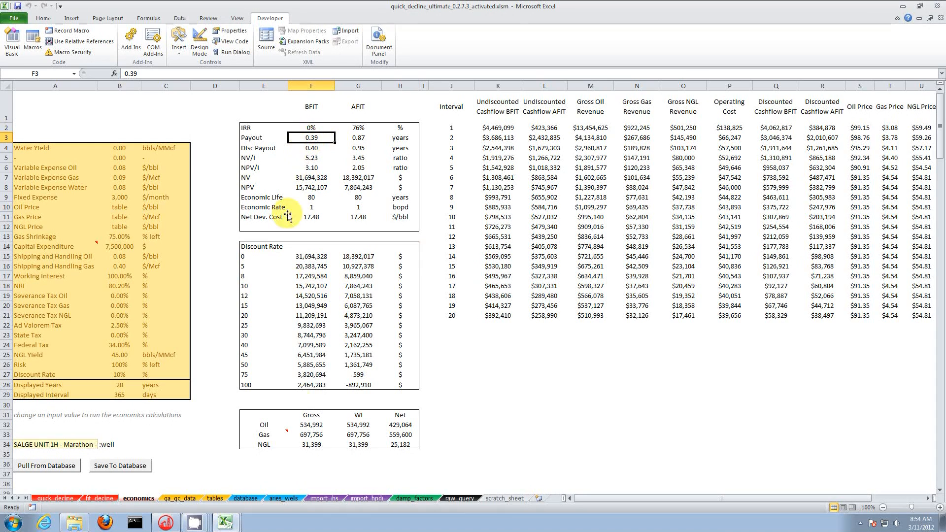
pyautogui.click(314, 424)
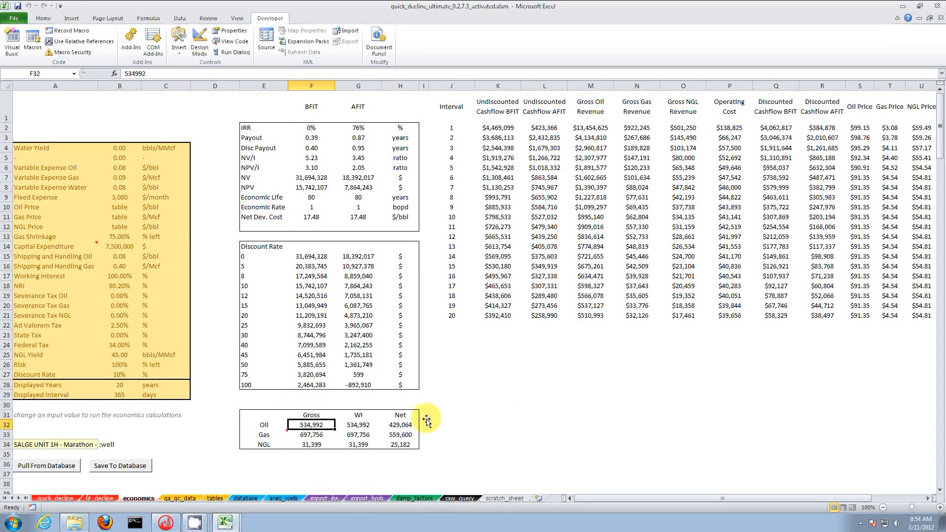
pyautogui.click(65, 499)
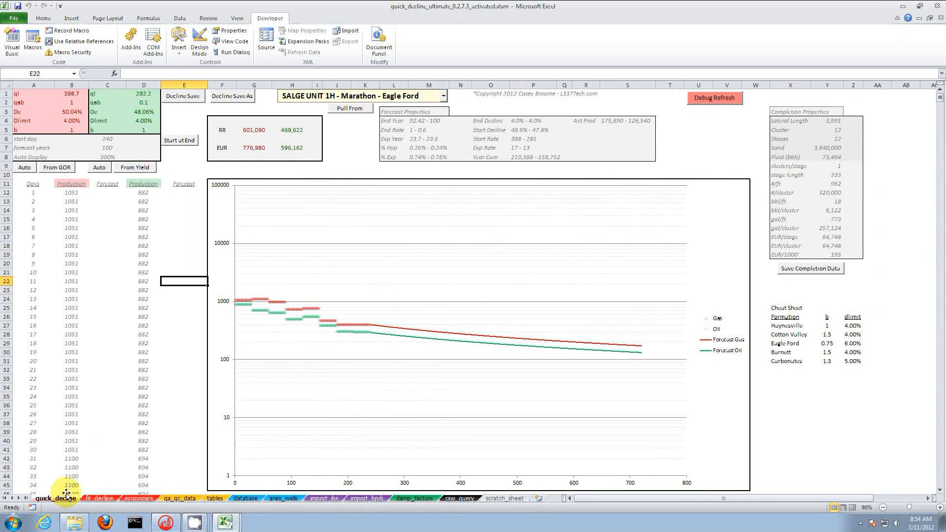
# Export the full Marathon well list from DI Desktop as an HPDI file named steve.hpx on the desktop
pyautogui.click(163, 525)
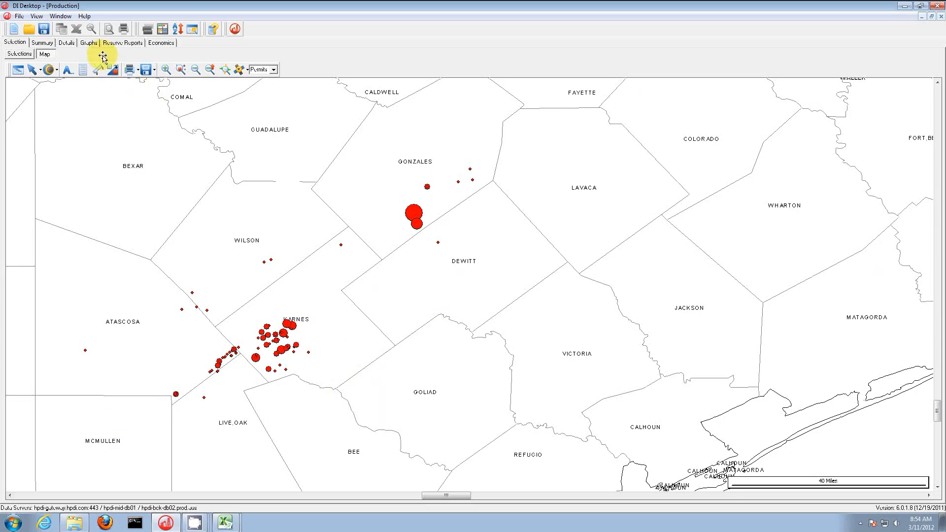
pyautogui.click(46, 44)
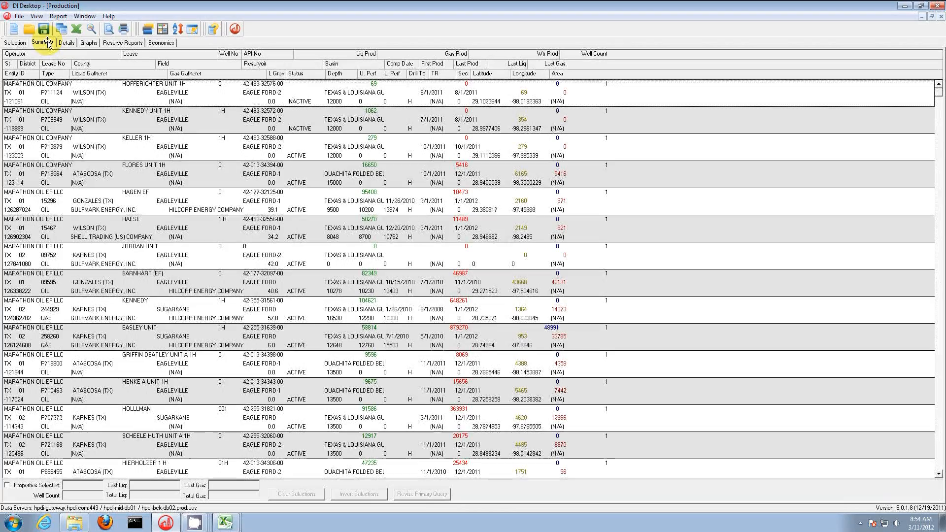
pyautogui.click(92, 29)
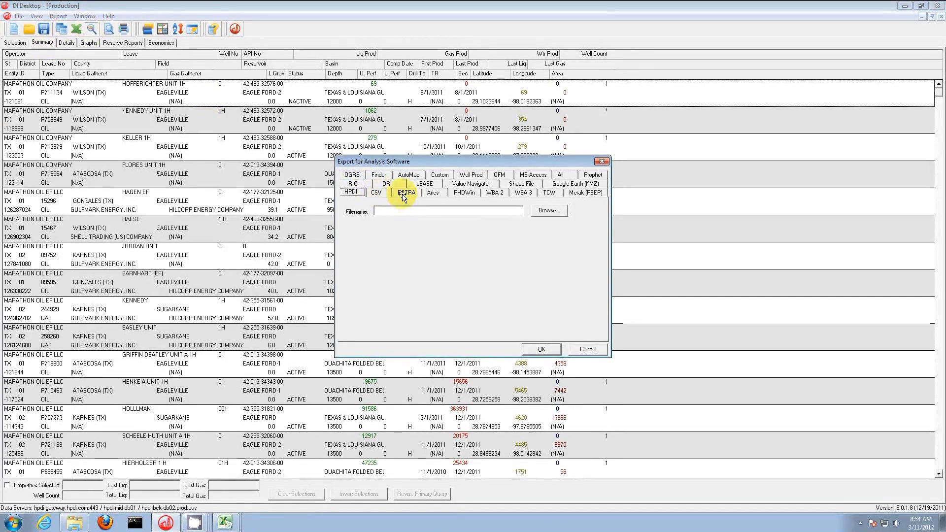
pyautogui.click(551, 212)
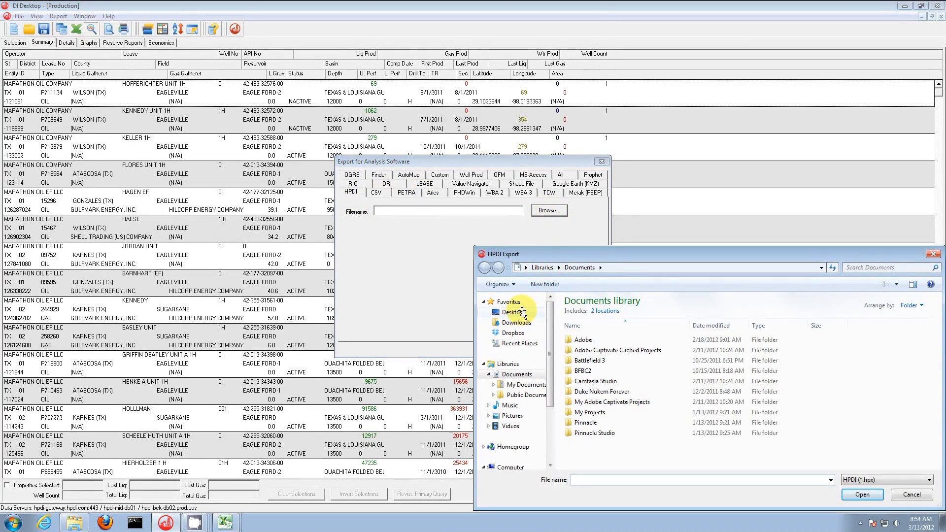
pyautogui.click(522, 312)
pyautogui.click(863, 494)
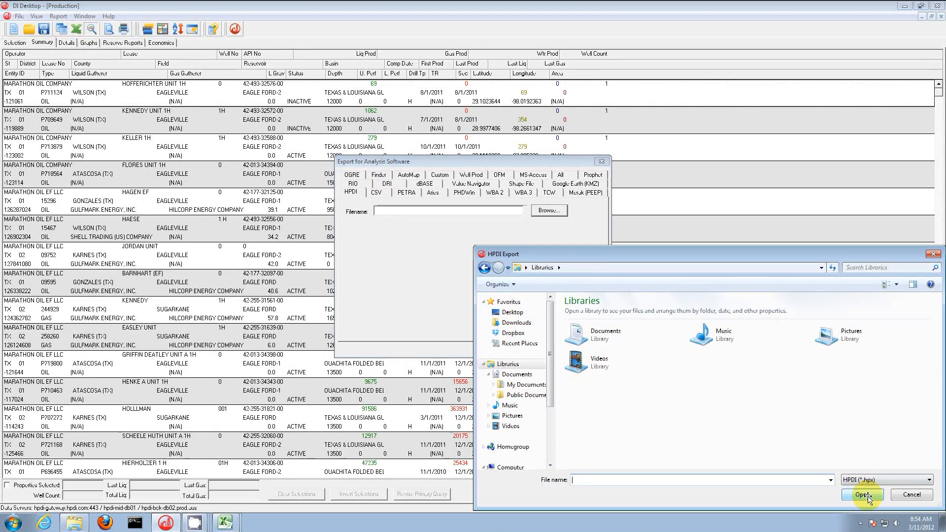
pyautogui.click(511, 312)
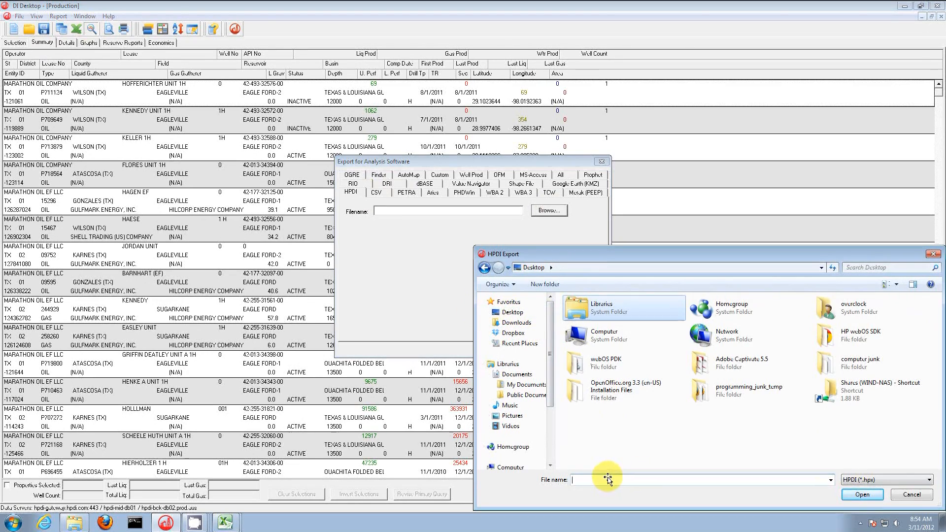
pyautogui.write('steve')
pyautogui.click(858, 495)
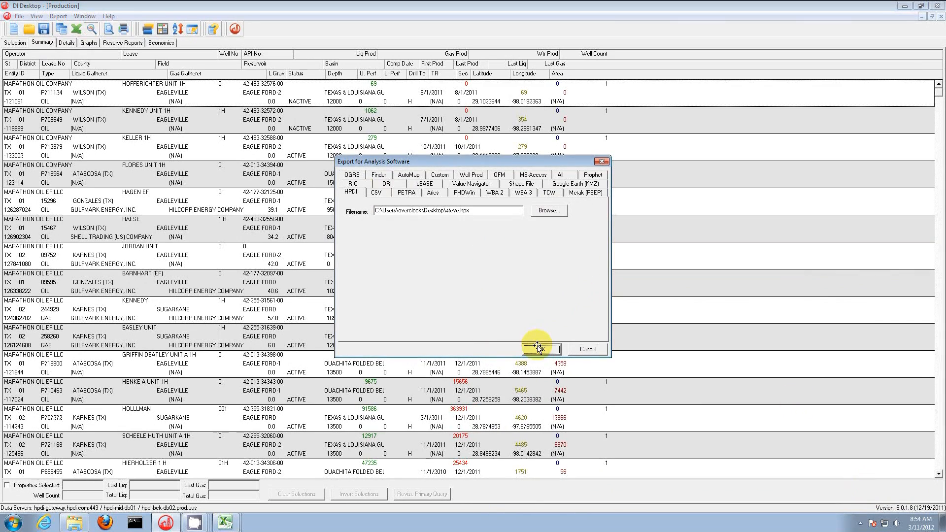
pyautogui.click(539, 349)
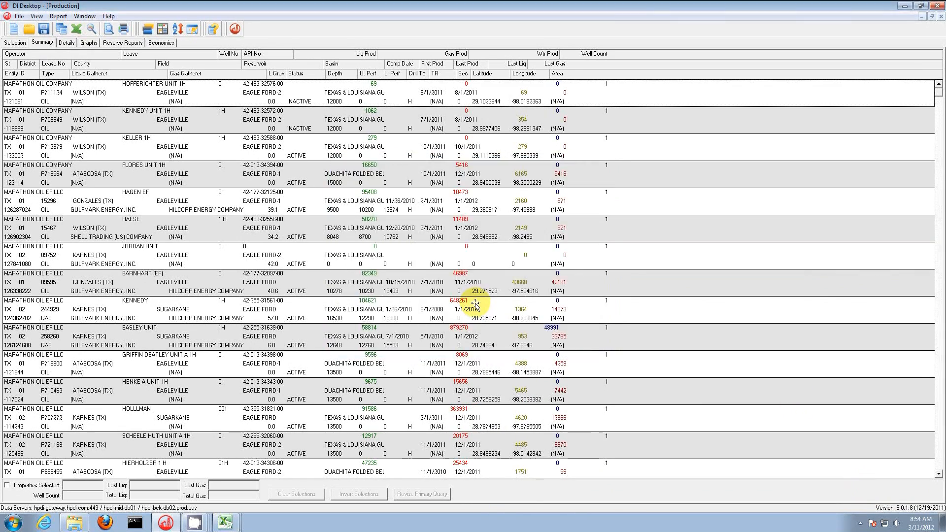
# Switch to Excel and load steve.hpx from the desktop into the import_hpdi sheet
pyautogui.click(227, 523)
pyautogui.click(212, 492)
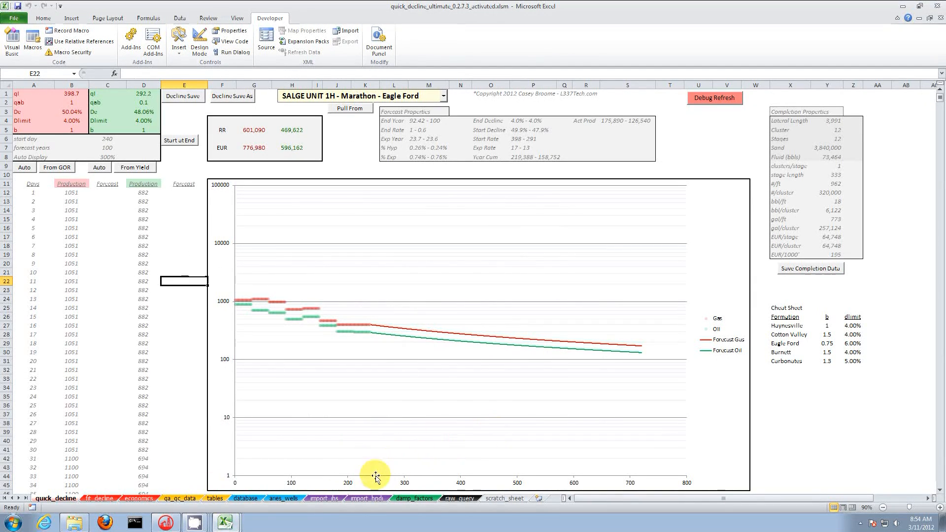
pyautogui.click(368, 498)
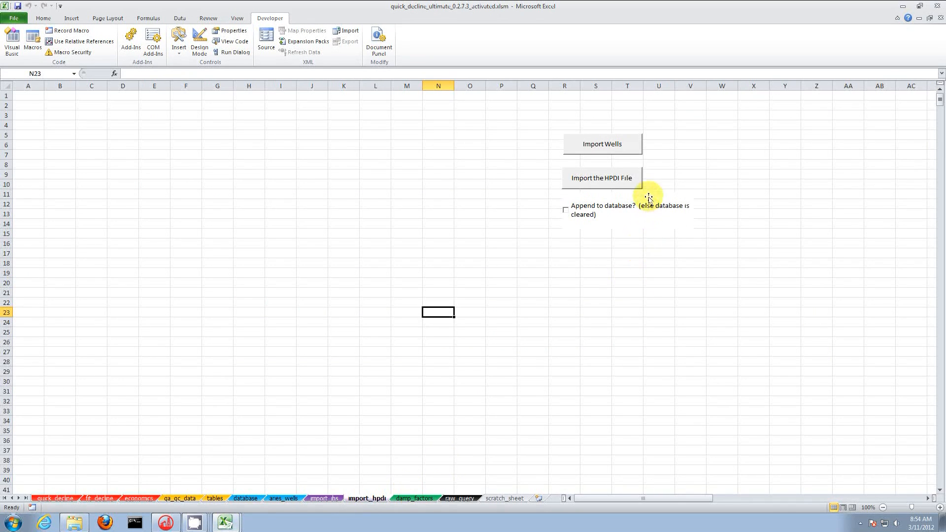
pyautogui.click(623, 182)
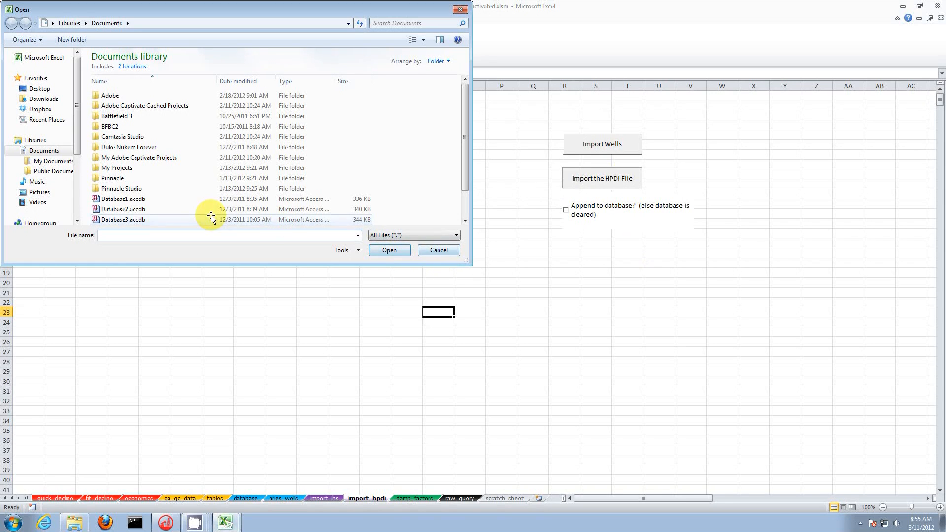
pyautogui.click(38, 89)
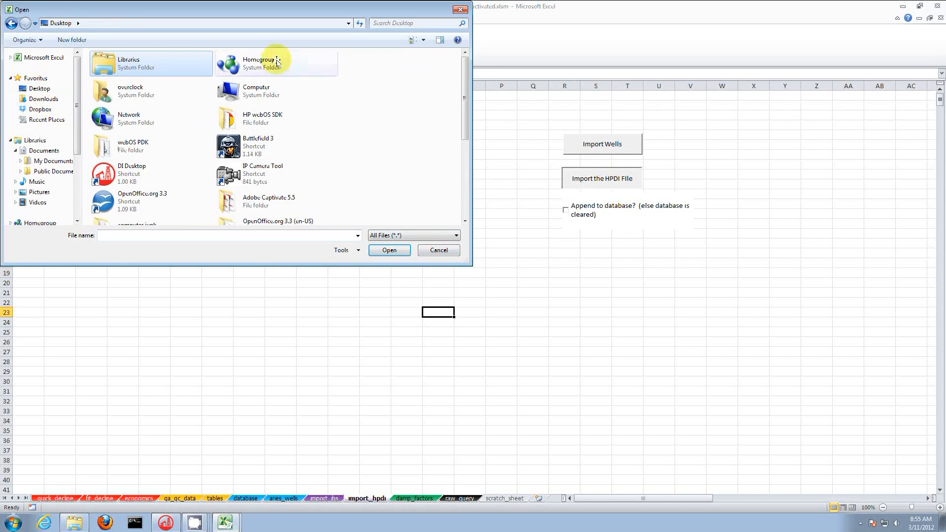
pyautogui.moveTo(467, 73); pyautogui.dragTo(472, 150)
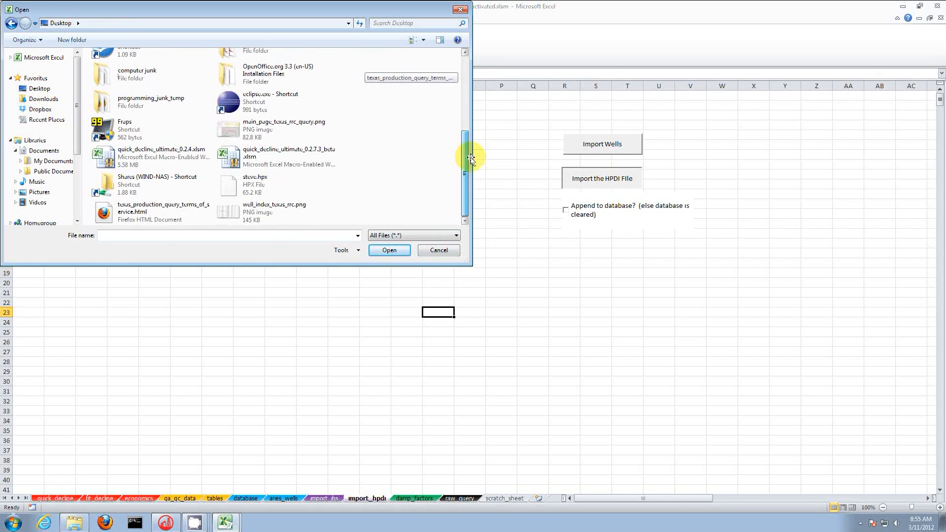
pyautogui.click(272, 191)
pyautogui.click(381, 250)
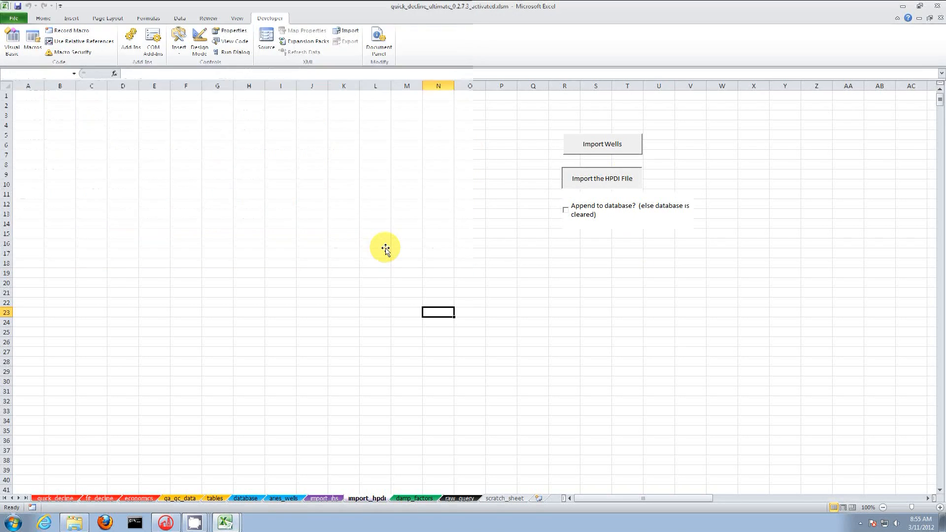
# Import the loaded HPDI wells with appending to the database enabled, and return to the quick_decline sheet
pyautogui.click(566, 210)
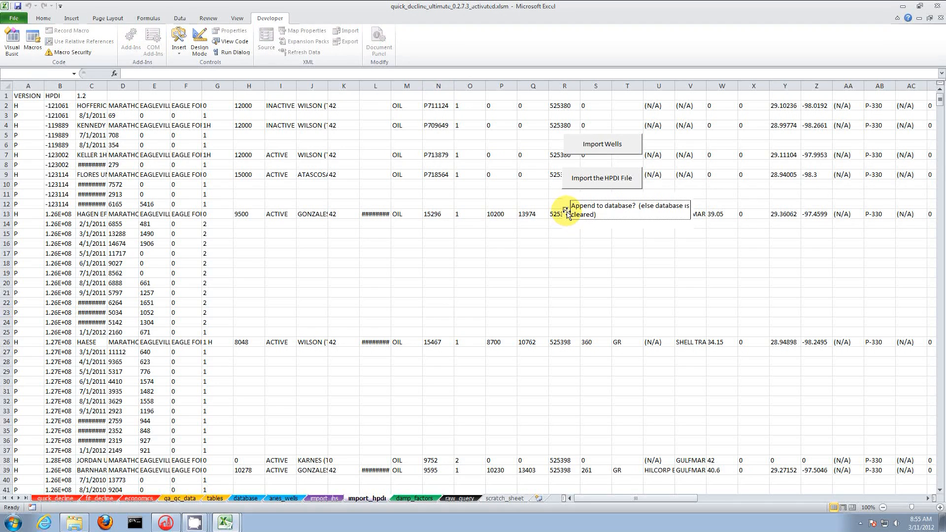
pyautogui.click(606, 144)
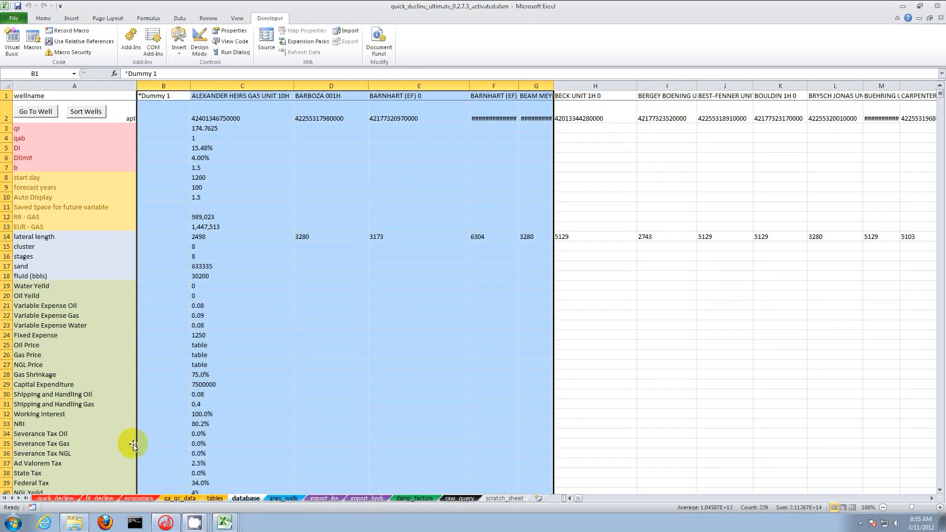
pyautogui.click(59, 498)
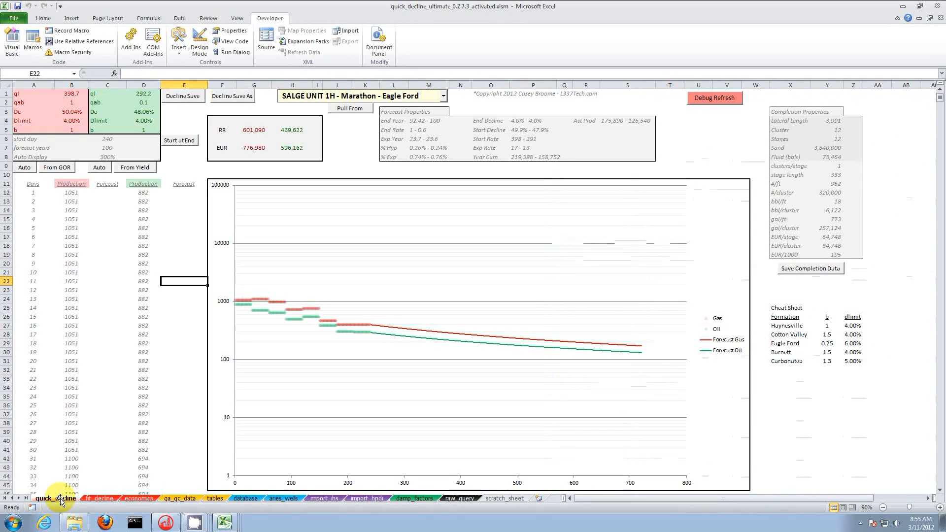
# Select CHAPMAN ROGERS UNIT 1H 0 from the well list and pull its data from the database
pyautogui.click(444, 96)
pyautogui.moveTo(446, 367); pyautogui.dragTo(444, 140)
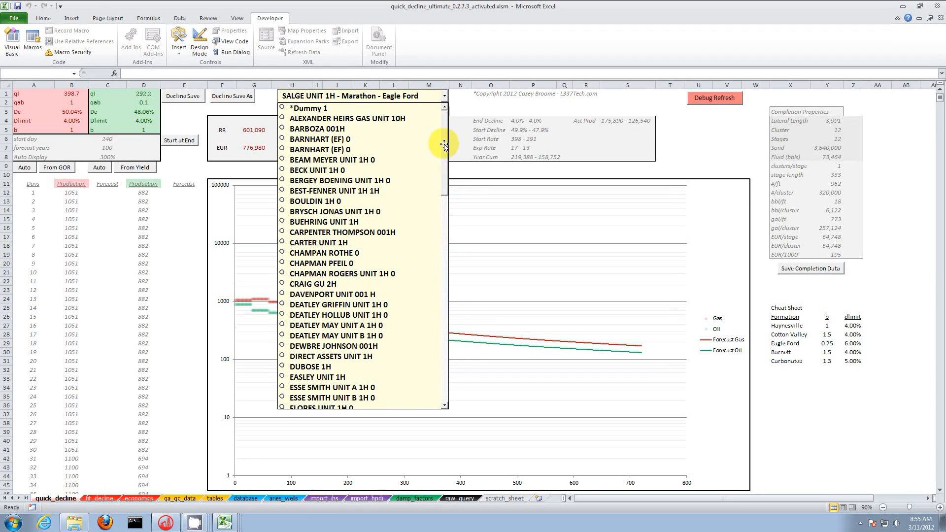
pyautogui.click(373, 271)
pyautogui.click(359, 137)
pyautogui.click(355, 109)
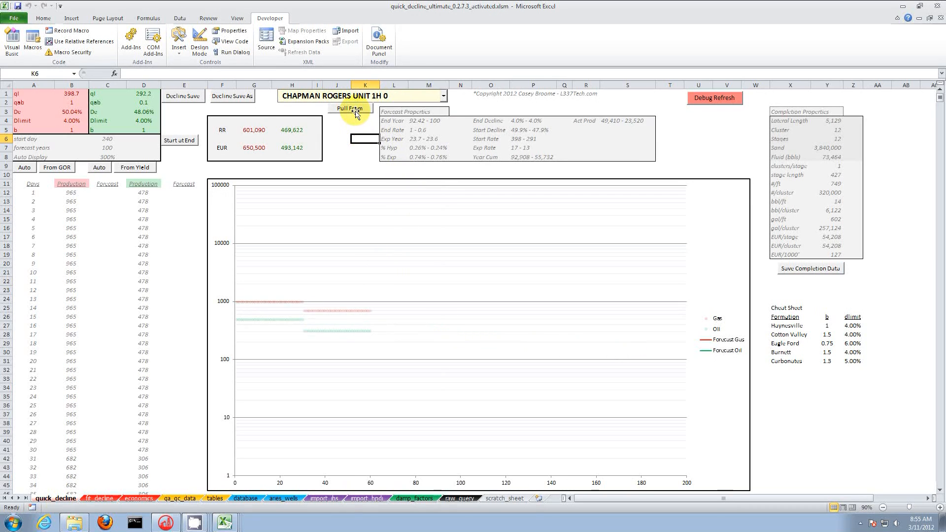
# Set the forecast start day to 0 for CHAPMAN ROGERS UNIT 1H 0
pyautogui.click(110, 142)
pyautogui.write('0')
pyautogui.press('Return')
pyautogui.click(443, 96)
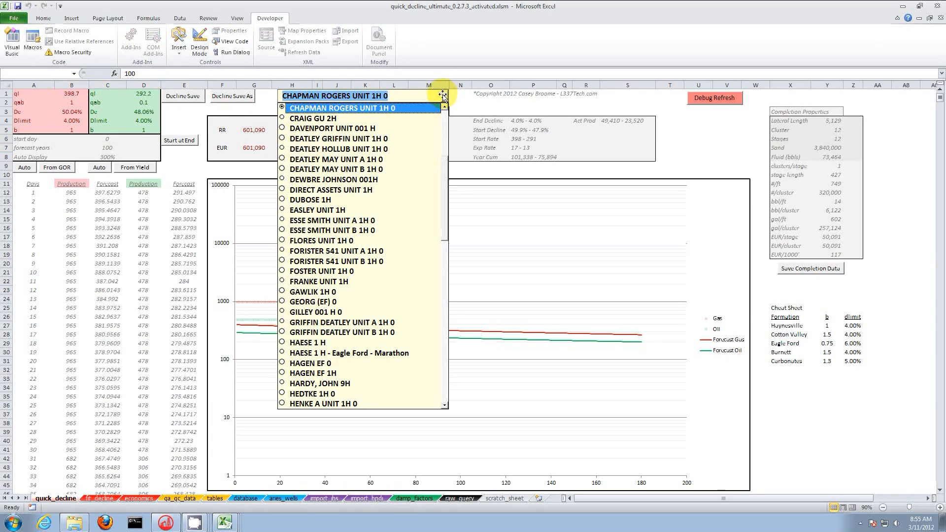
pyautogui.click(465, 102)
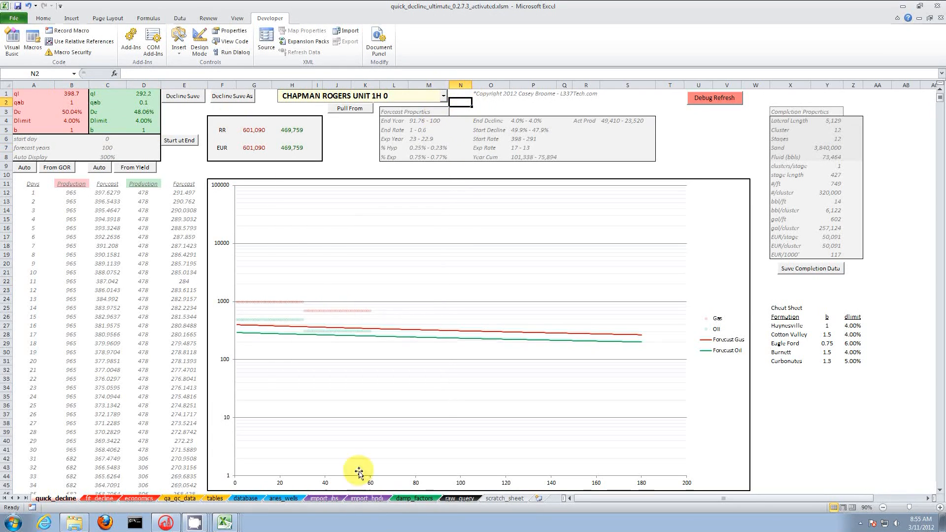
# Examine the import_ihs, aries_wells and database sheets, including the stored monthly production, and return to the quick_decline sheet
pyautogui.click(320, 498)
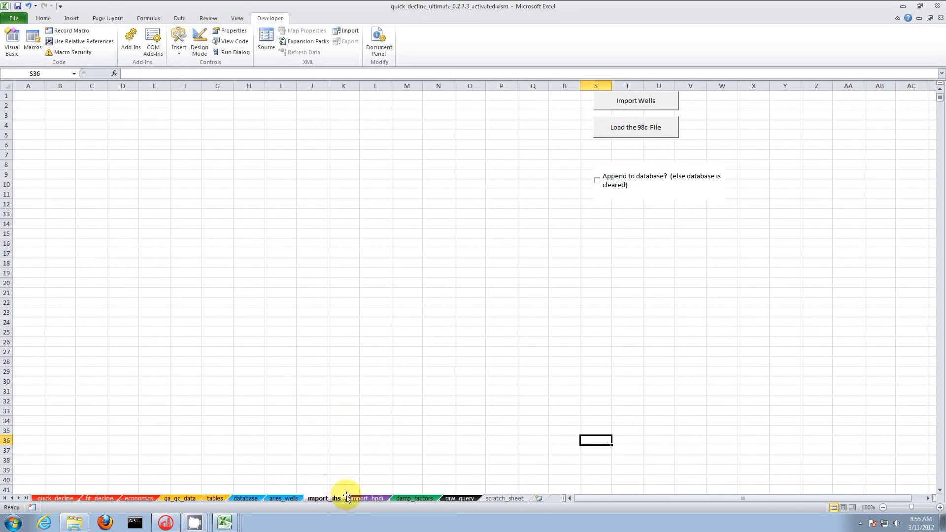
pyautogui.click(300, 441)
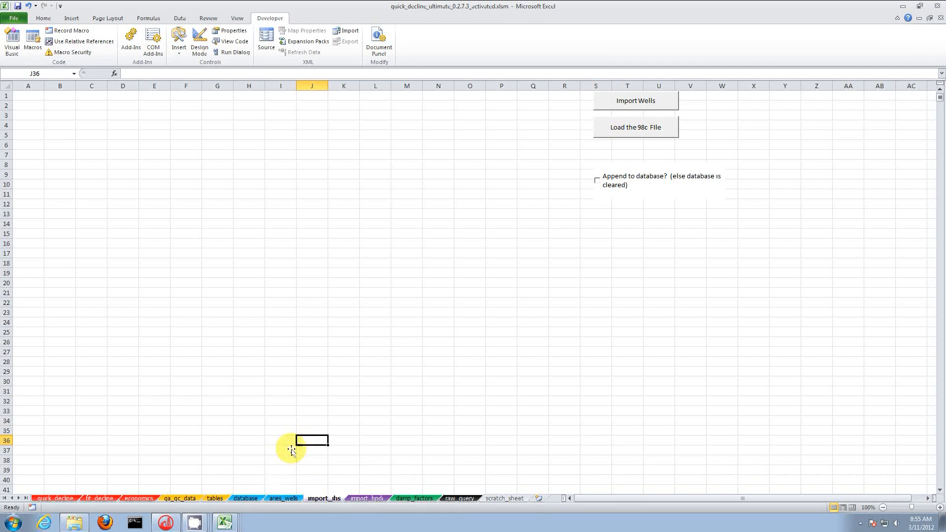
pyautogui.click(276, 498)
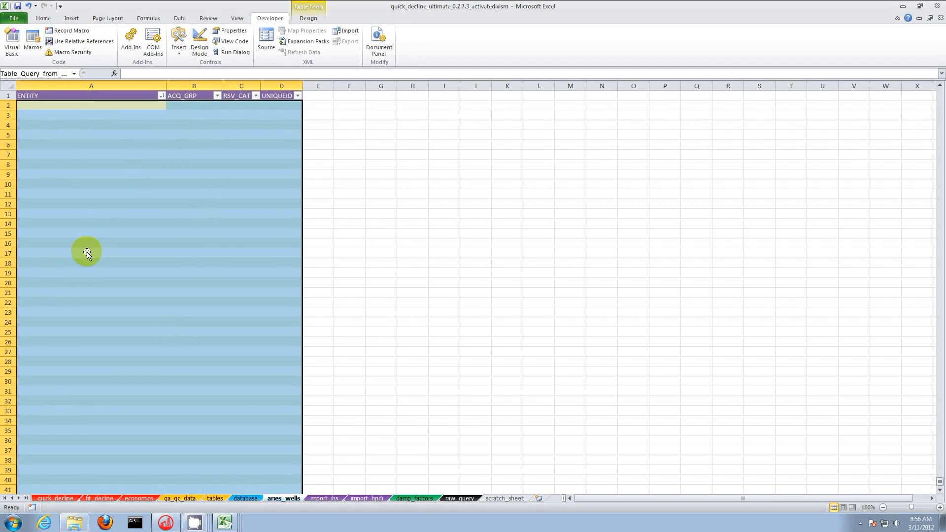
pyautogui.click(249, 498)
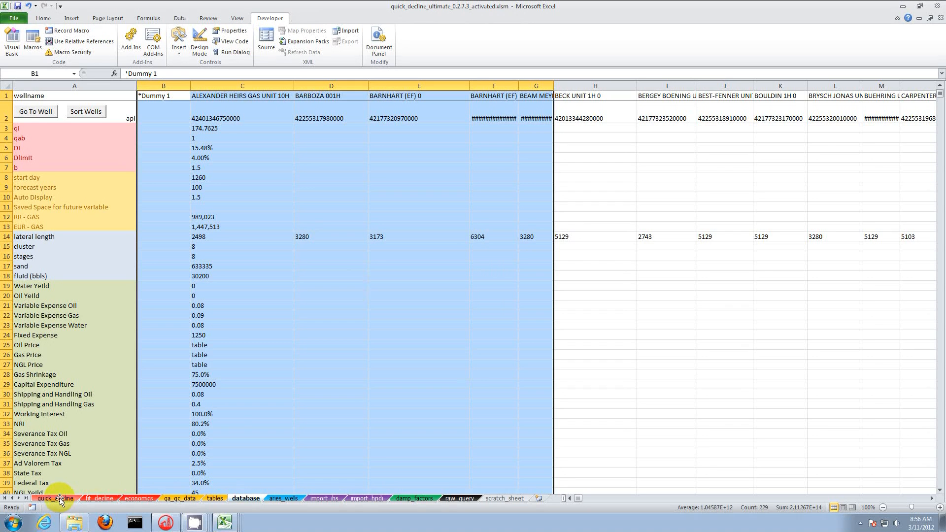
pyautogui.scroll(-20, 321, 380)
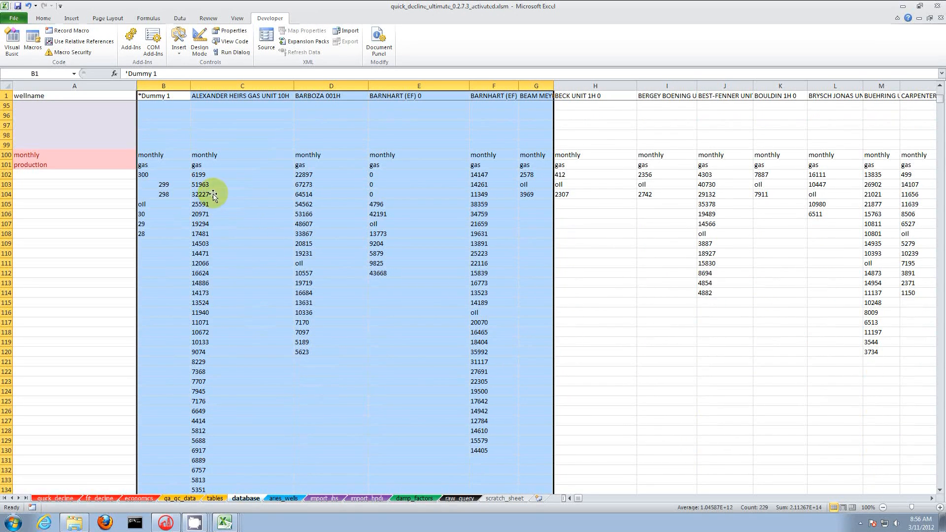
pyautogui.scroll(-8, 213, 394)
pyautogui.scroll(20, 213, 394)
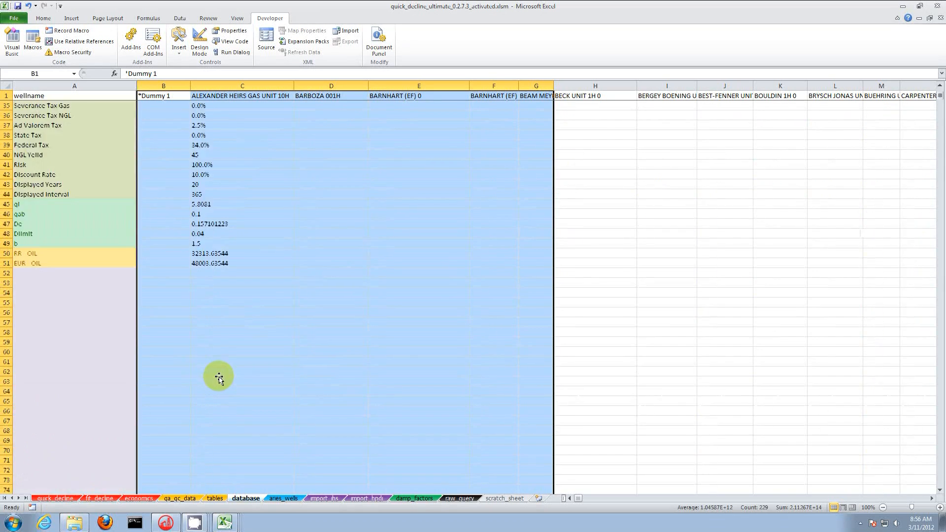
pyautogui.click(57, 498)
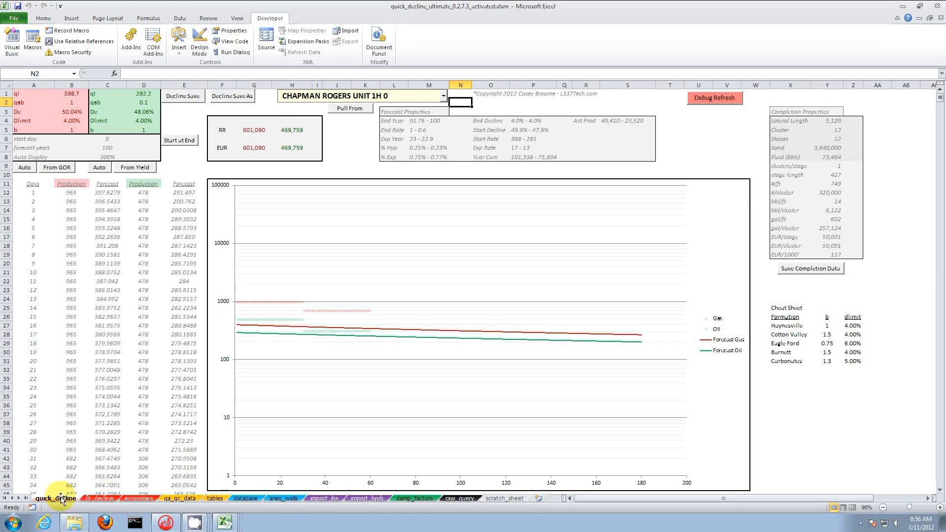
# Examine the first Marathon well's details in DI Desktop and the workbook's economics sheet, and return to the quick_decline sheet
pyautogui.click(166, 522)
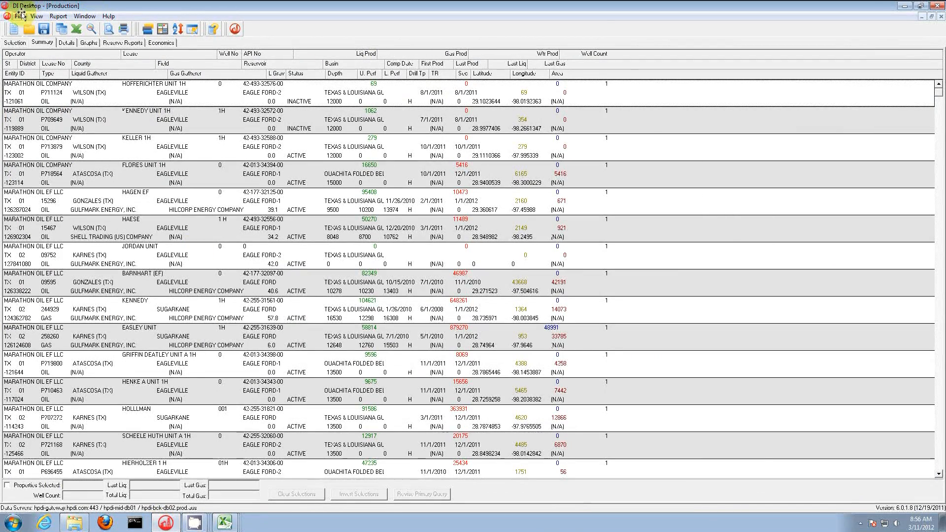
pyautogui.click(67, 42)
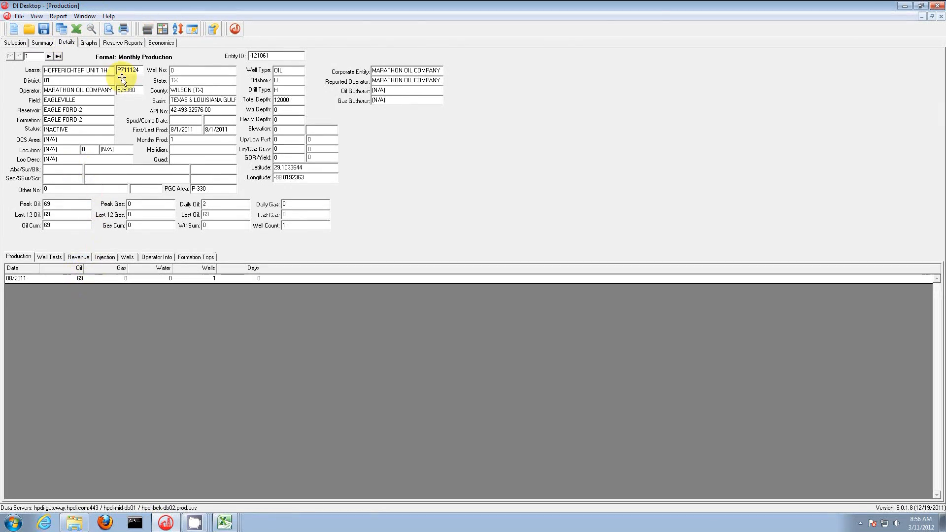
pyautogui.click(901, 6)
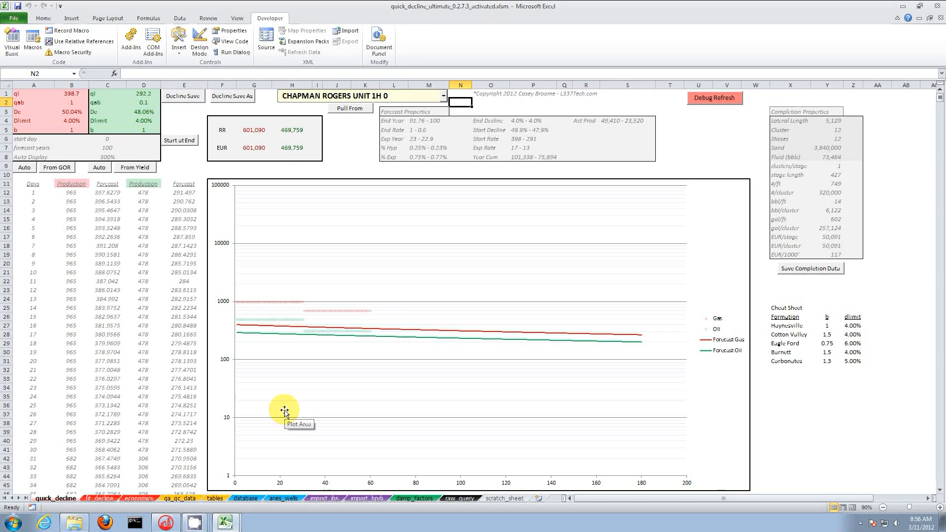
pyautogui.click(137, 498)
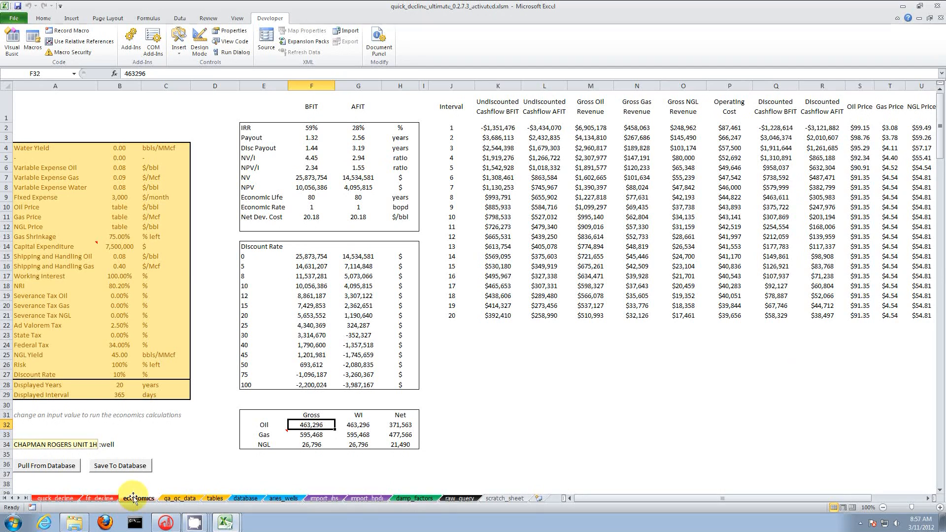
pyautogui.click(56, 499)
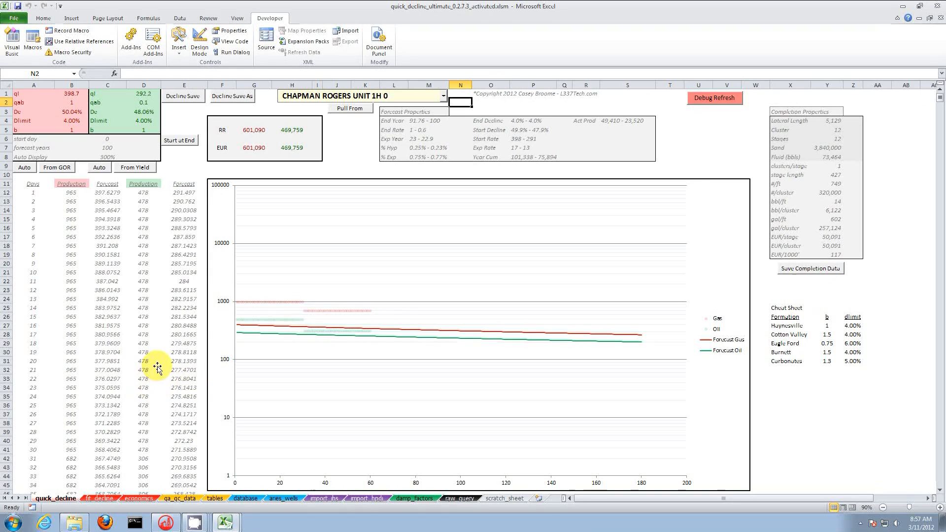
# Close the quick_decline_ultimate and texas_production_query workbooks without saving, and exit Excel
pyautogui.click(939, 18)
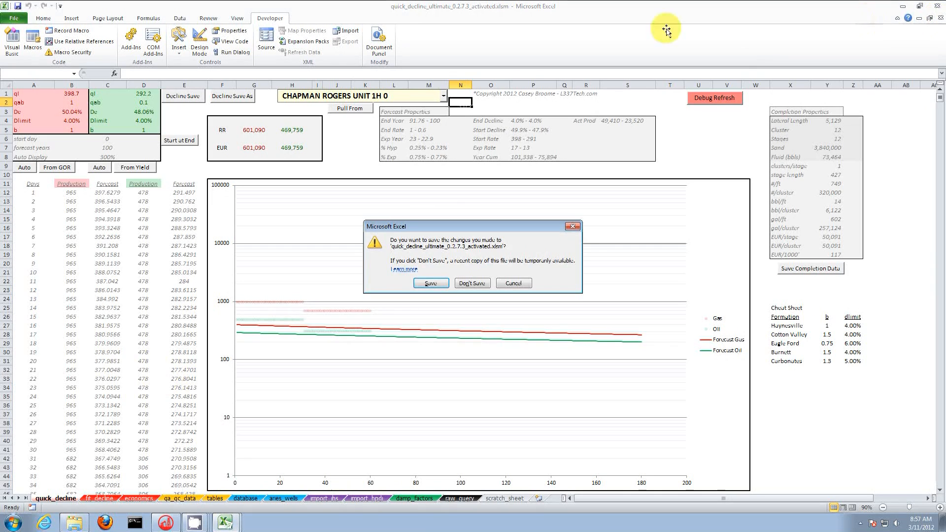
pyautogui.click(474, 281)
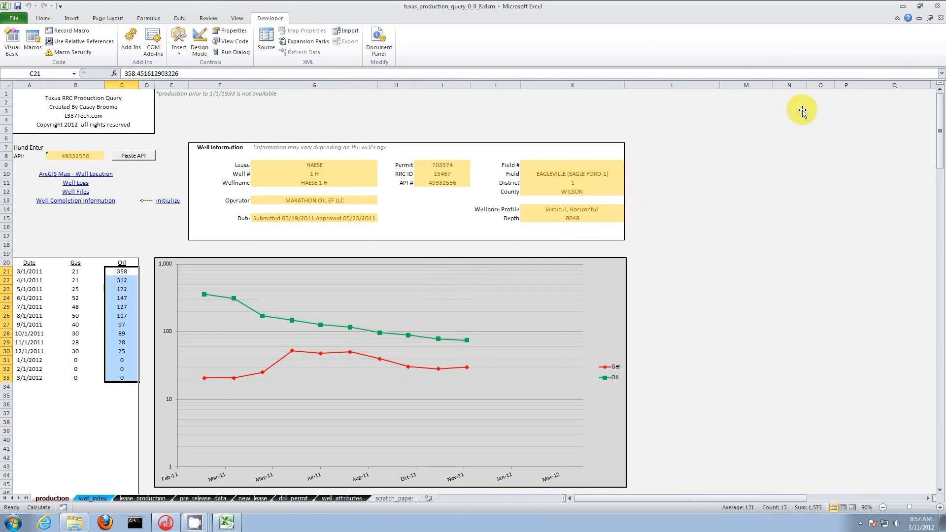
pyautogui.click(940, 19)
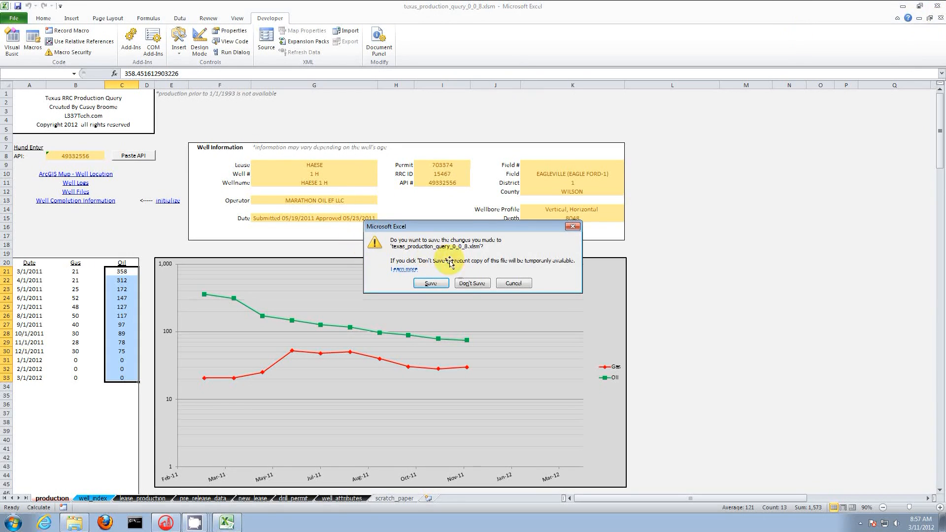
pyautogui.click(472, 283)
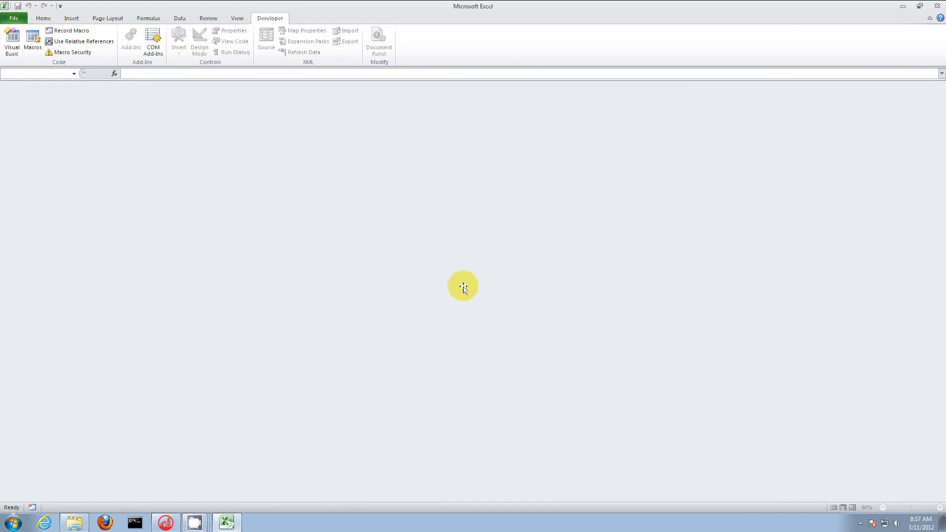
pyautogui.click(938, 6)
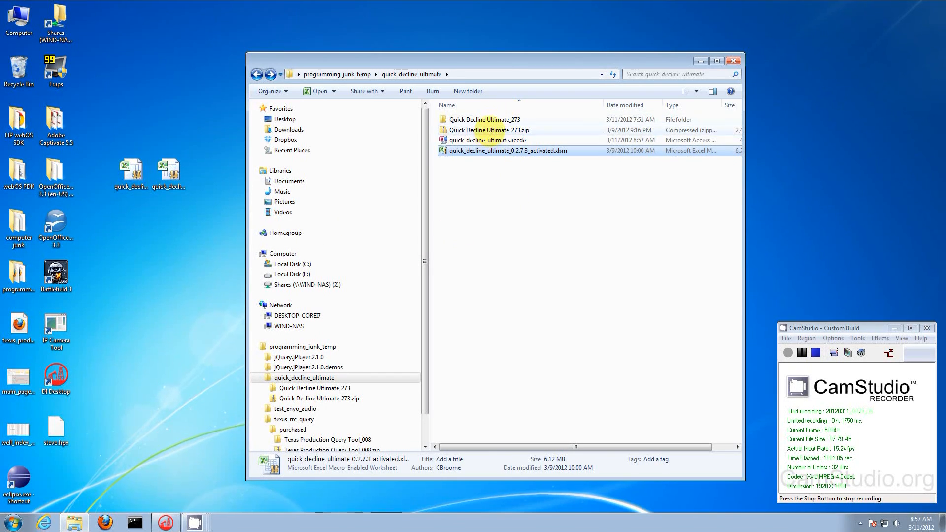
# Open the extracted Quick Decline Ultimate_273 folder and examine its Access database and Excel workbook files
pyautogui.click(489, 130)
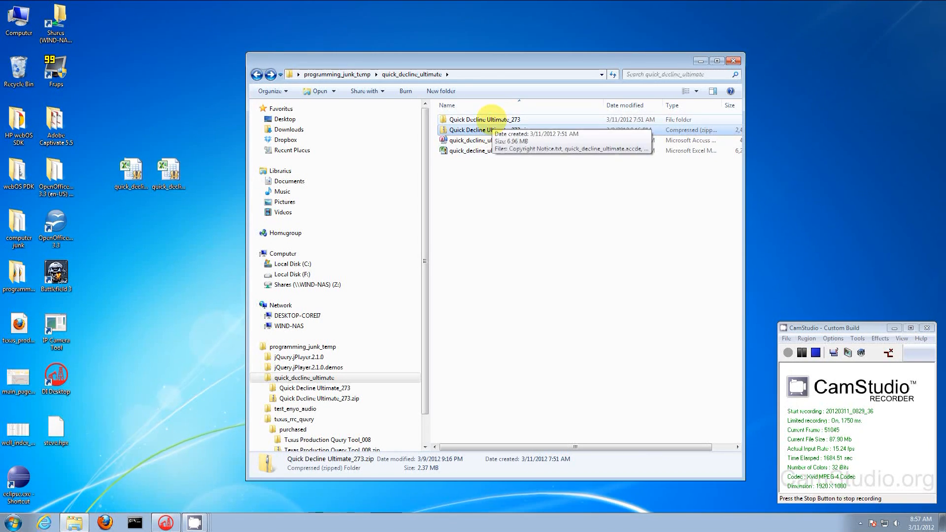
pyautogui.doubleClick(485, 119)
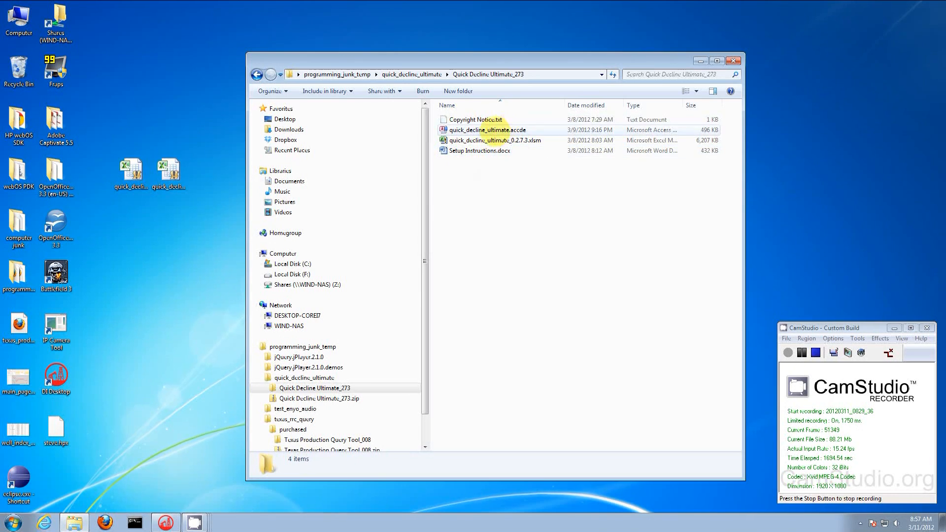
pyautogui.click(446, 130)
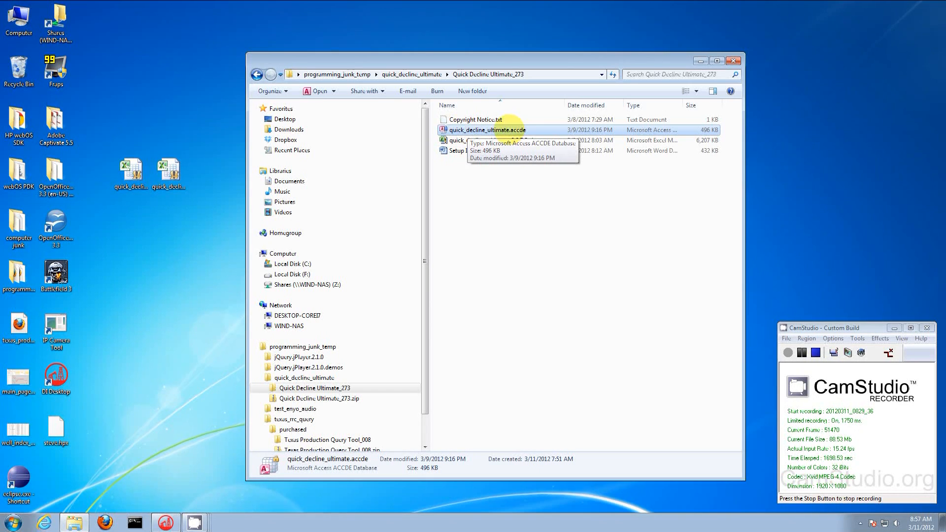
pyautogui.click(452, 141)
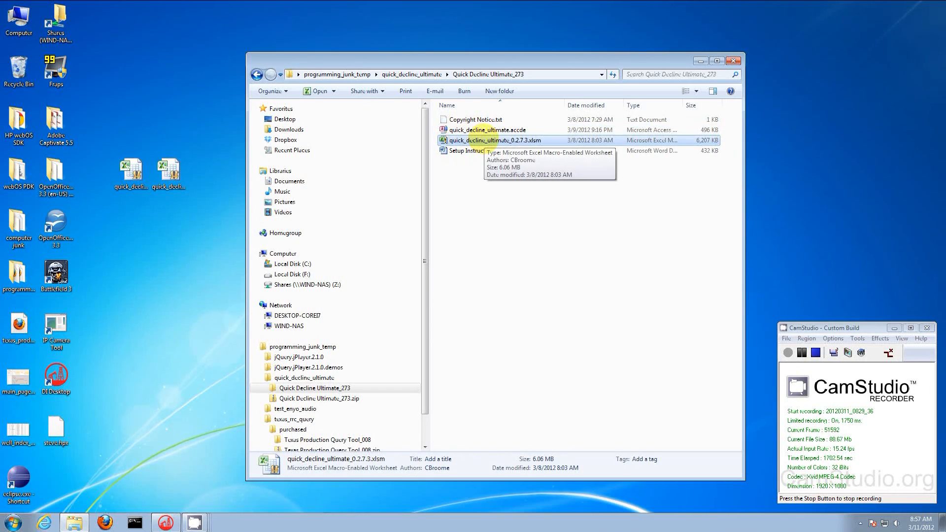
pyautogui.click(468, 177)
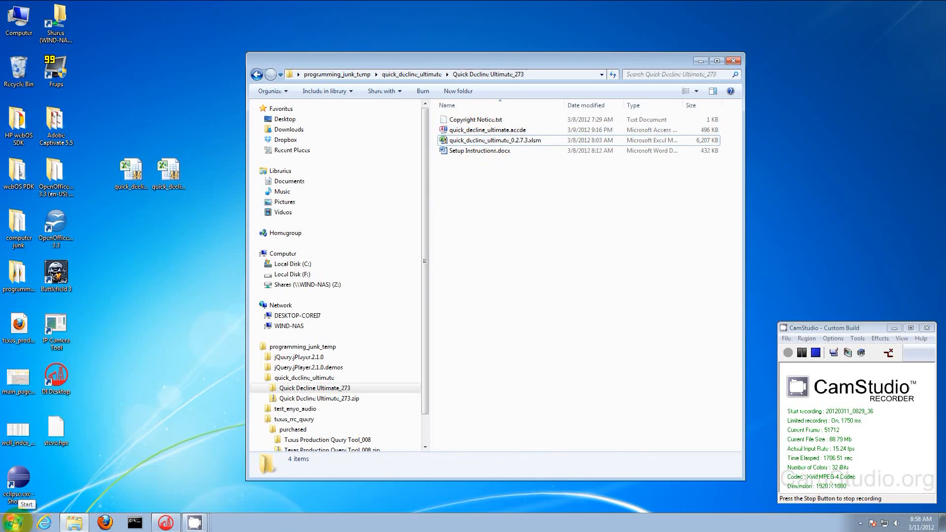
# Launch Microsoft Access 2010 from the installed Microsoft Office programs
pyautogui.click(13, 521)
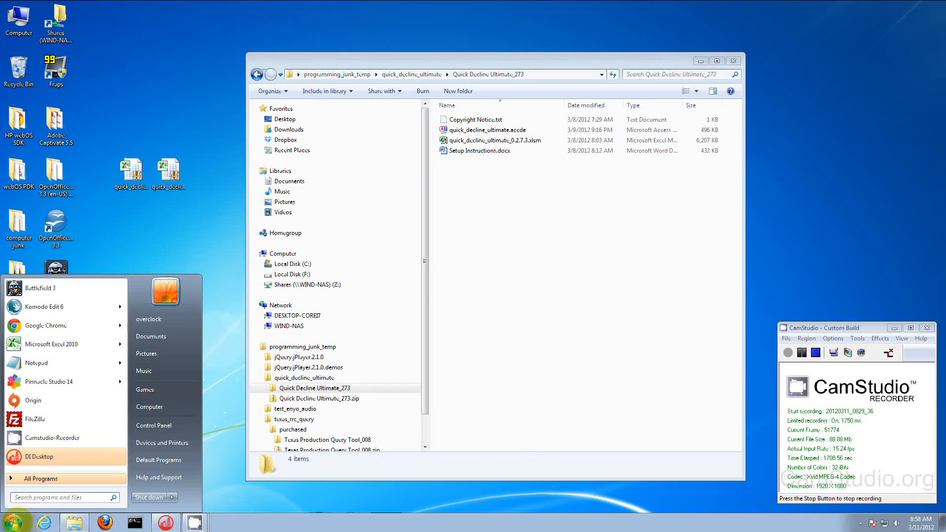
pyautogui.click(56, 478)
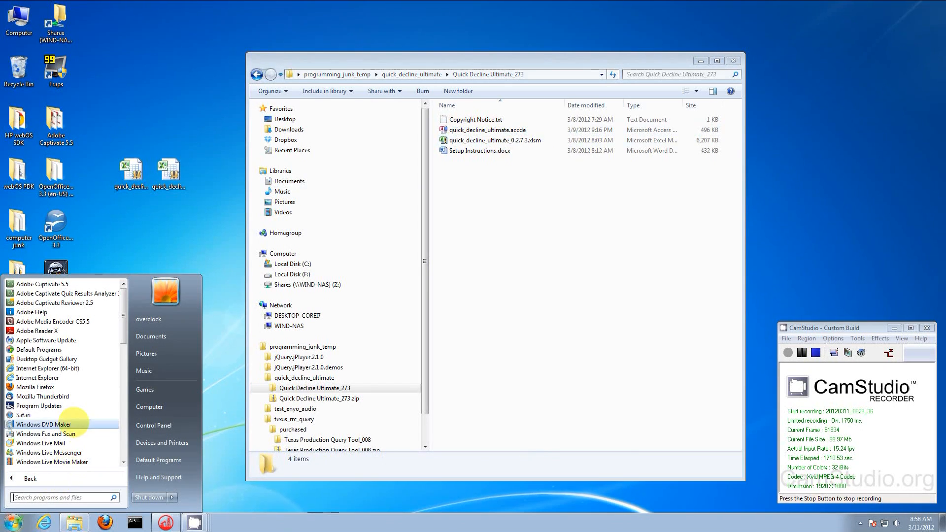
pyautogui.scroll(-13, 64, 423)
pyautogui.scroll(-5, 64, 419)
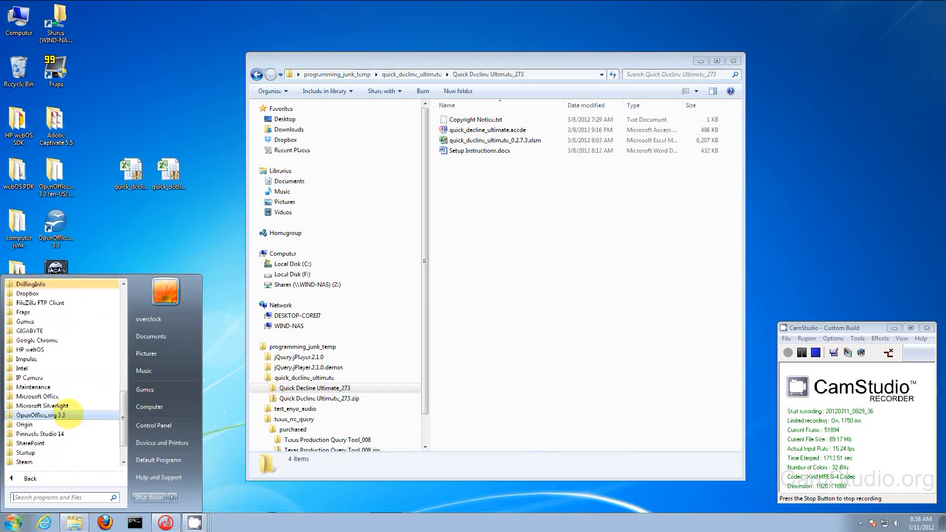
pyautogui.click(68, 359)
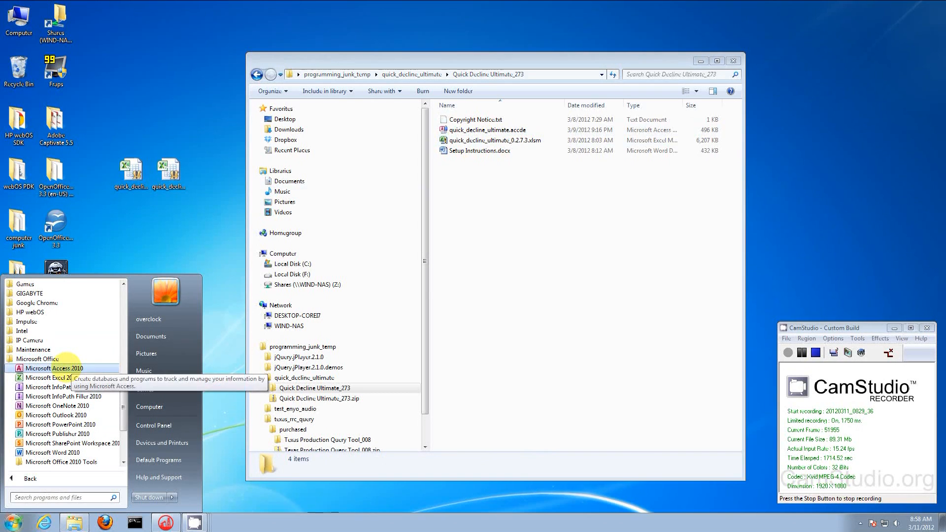
pyautogui.click(55, 368)
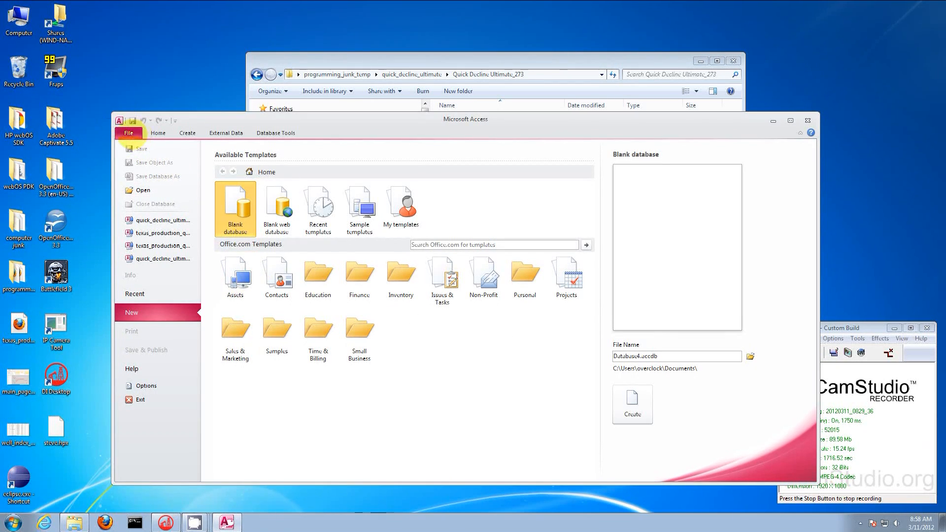
# Check the Trust Center macro settings in Access, accept them with Enable all macros selected, and close Access
pyautogui.click(129, 133)
pyautogui.click(129, 134)
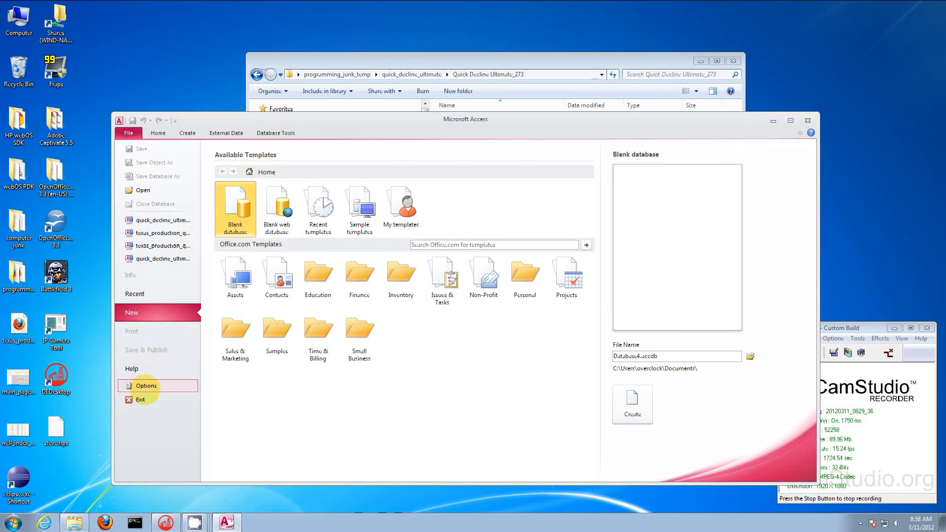
pyautogui.click(140, 386)
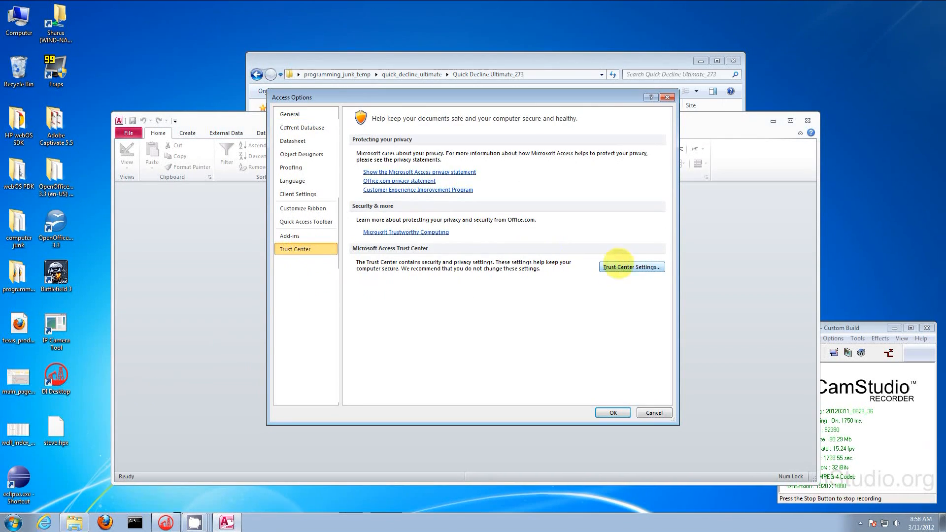
pyautogui.click(632, 267)
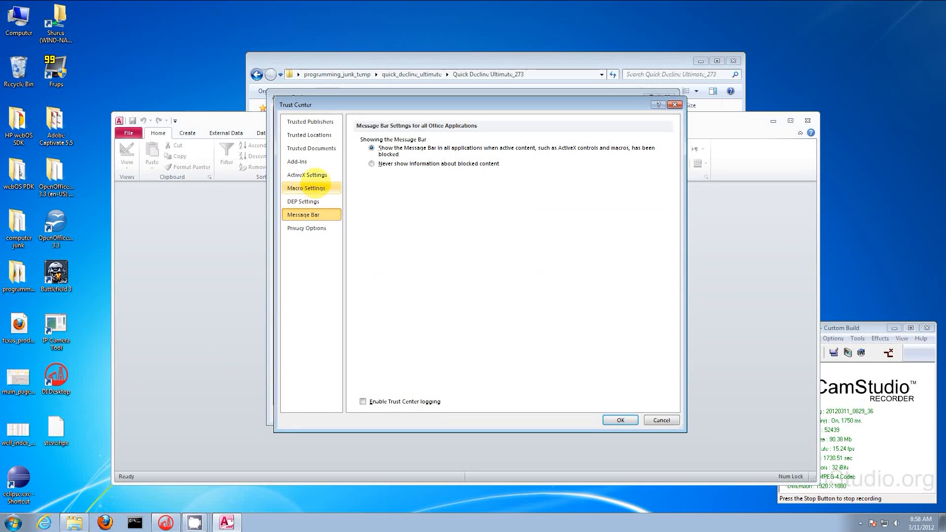
pyautogui.click(315, 188)
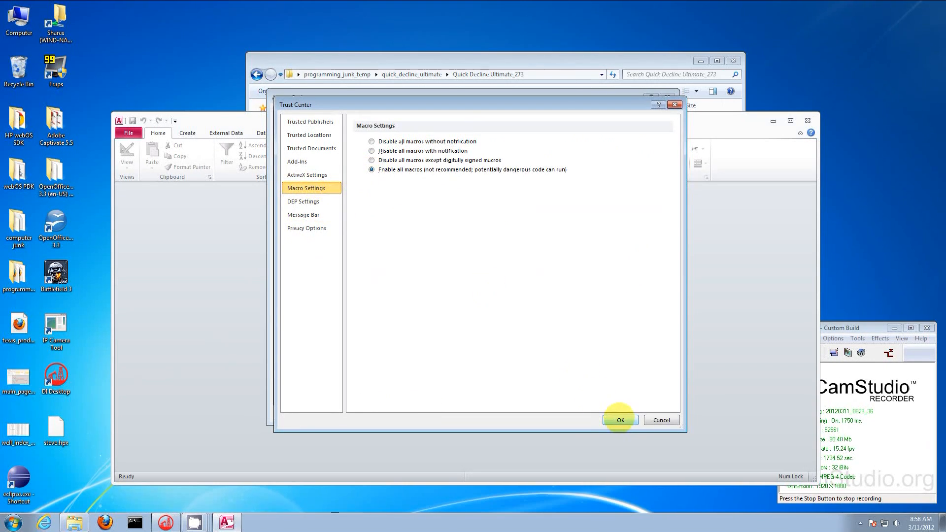
pyautogui.click(621, 419)
pyautogui.click(613, 413)
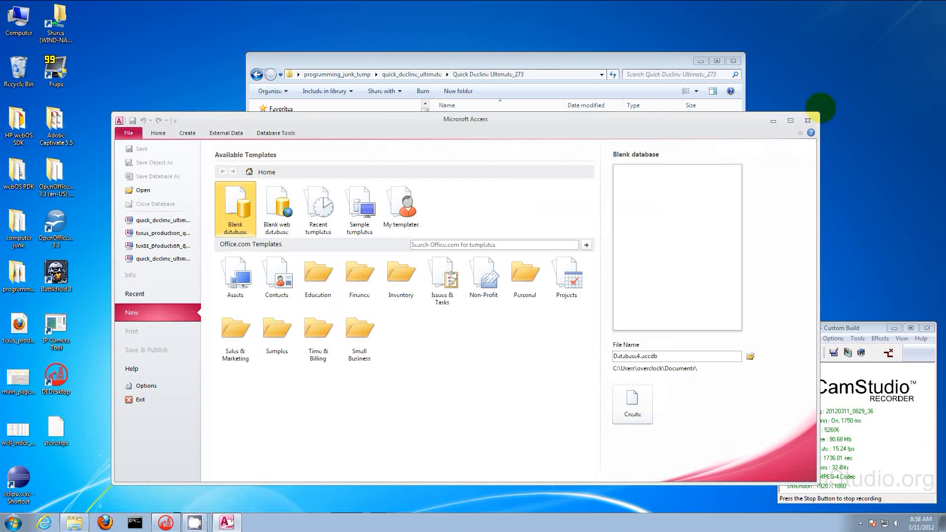
pyautogui.click(807, 120)
# Launch Microsoft Excel 2010 from the installed Microsoft Office programs
pyautogui.click(13, 523)
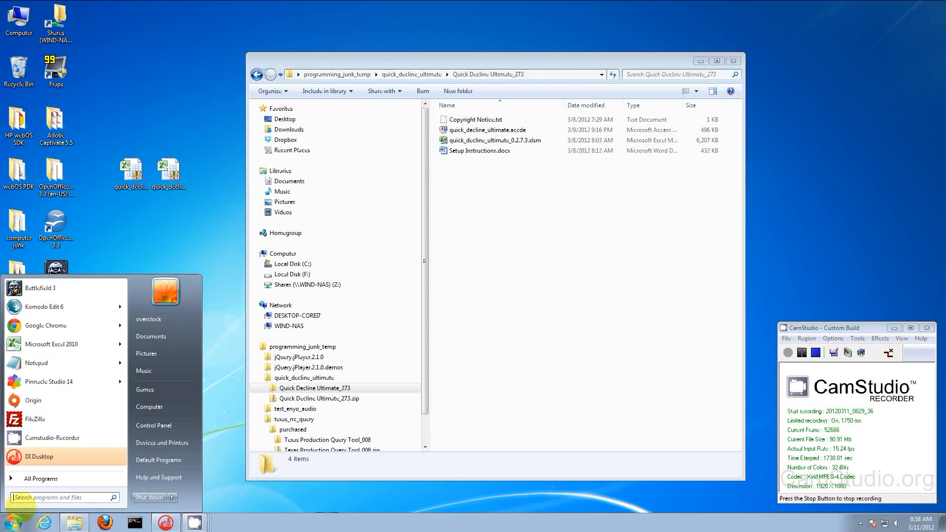
pyautogui.click(30, 479)
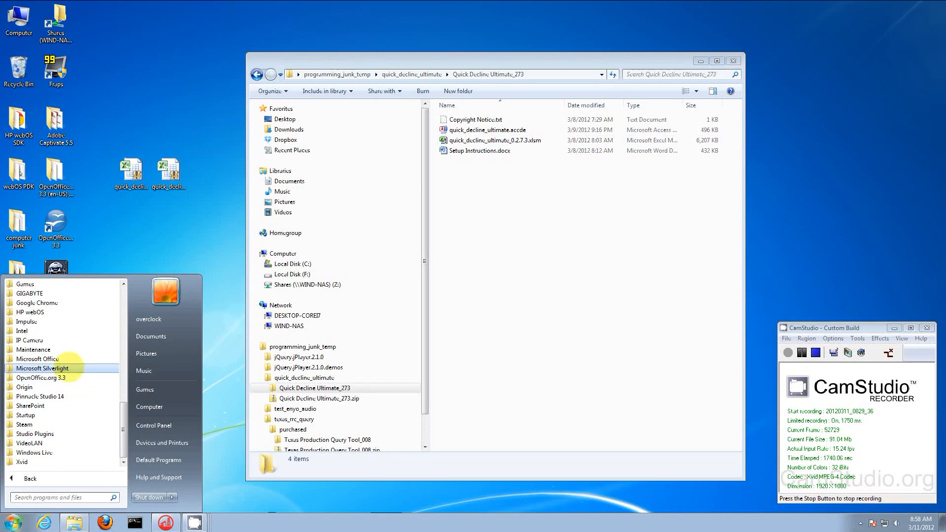
pyautogui.click(44, 360)
pyautogui.click(52, 377)
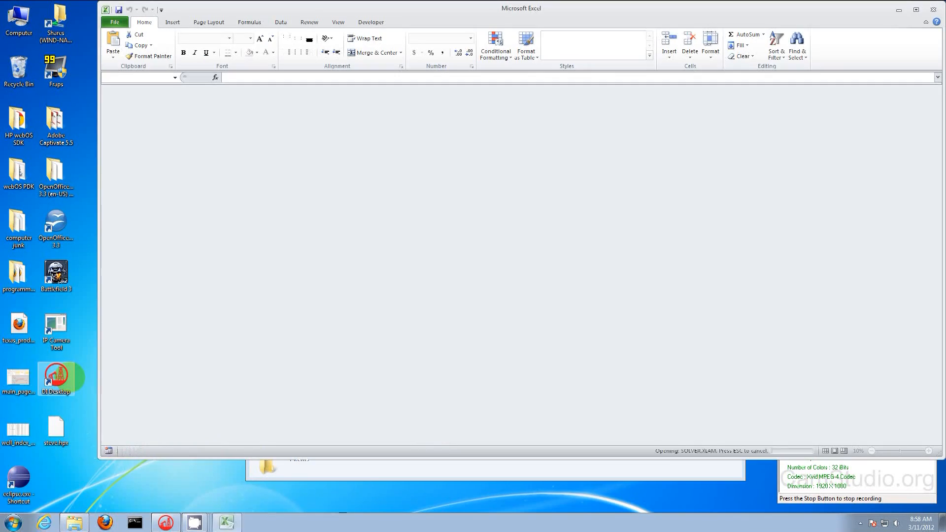
# Examine the Macro Settings and Protected View pages of Excel's Trust Center, and leave the options without saving changes
pyautogui.click(114, 22)
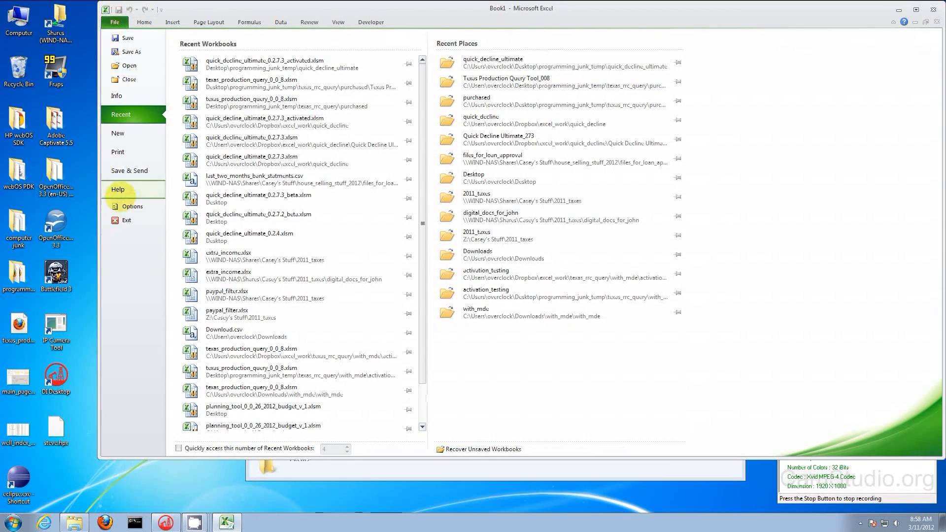
pyautogui.click(125, 204)
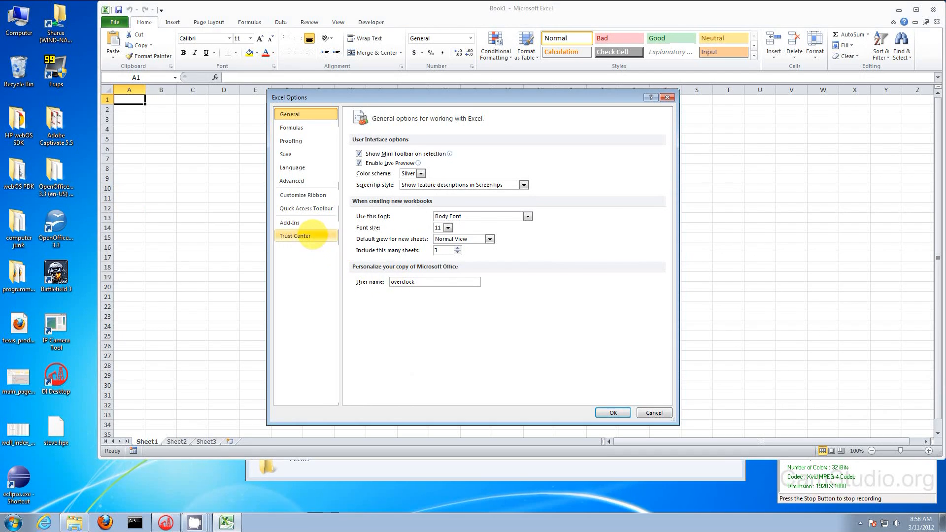
pyautogui.click(298, 236)
pyautogui.click(619, 266)
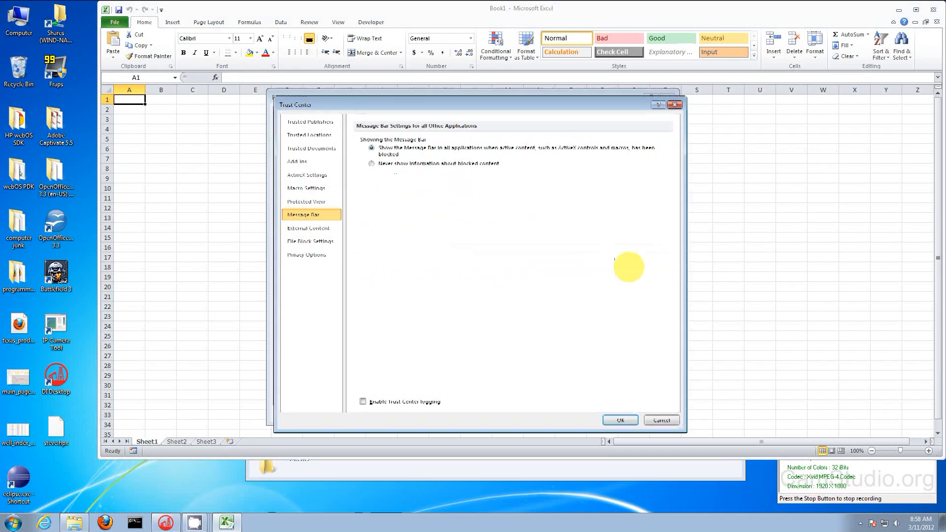
pyautogui.click(305, 188)
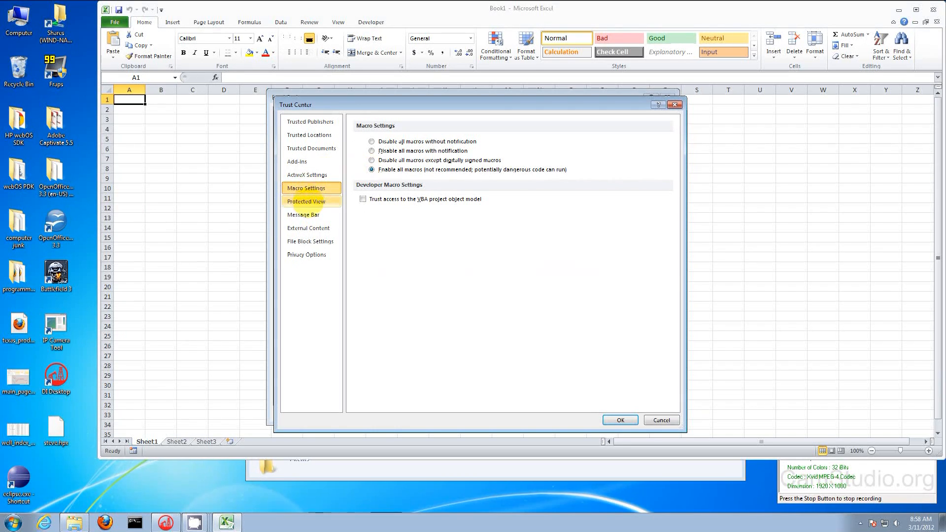
pyautogui.click(306, 202)
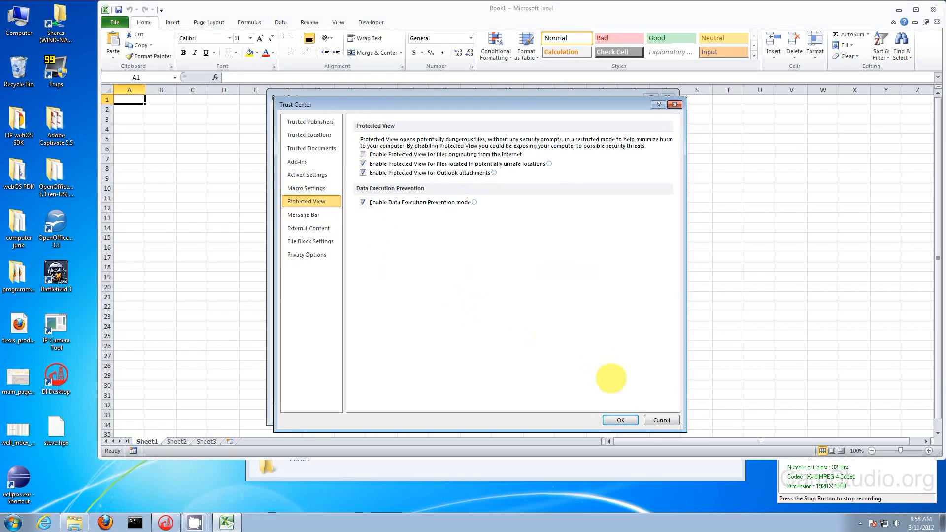
pyautogui.click(661, 420)
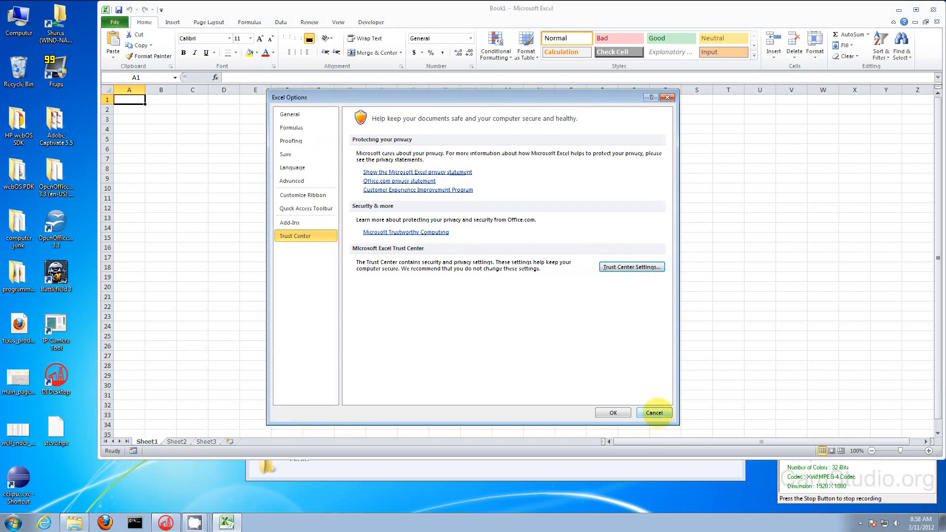
pyautogui.click(655, 413)
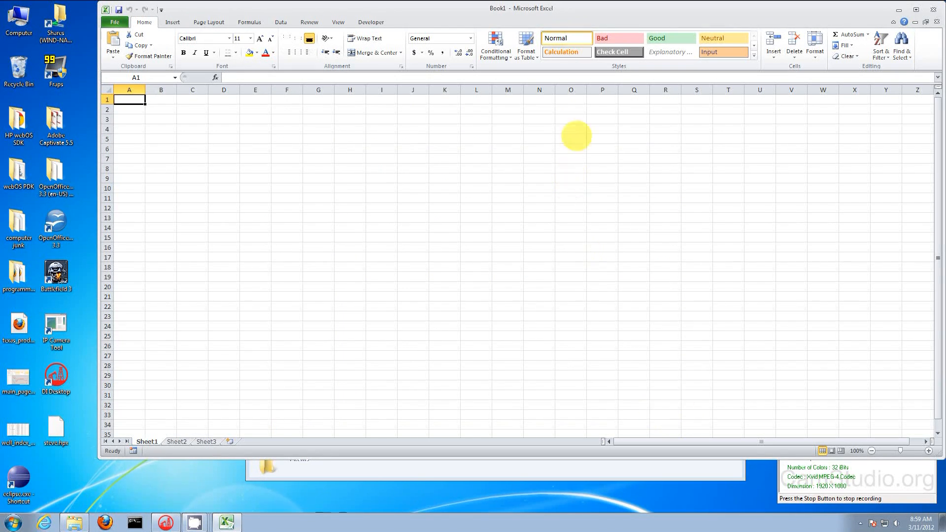
# Check in Excel's add-in options that Analysis ToolPak, Analysis ToolPak - VBA and Solver Add-in are enabled, and accept the list
pyautogui.moveTo(562, 9); pyautogui.dragTo(519, 38)
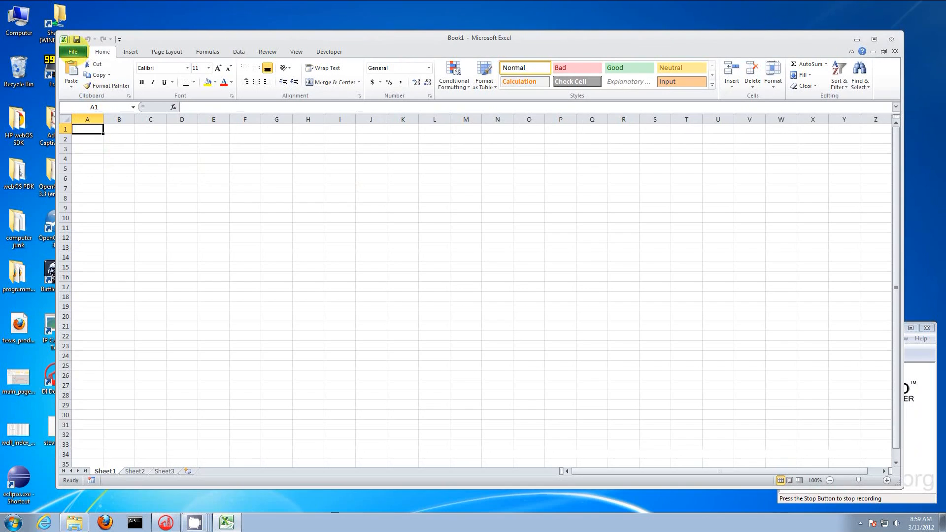
pyautogui.click(73, 52)
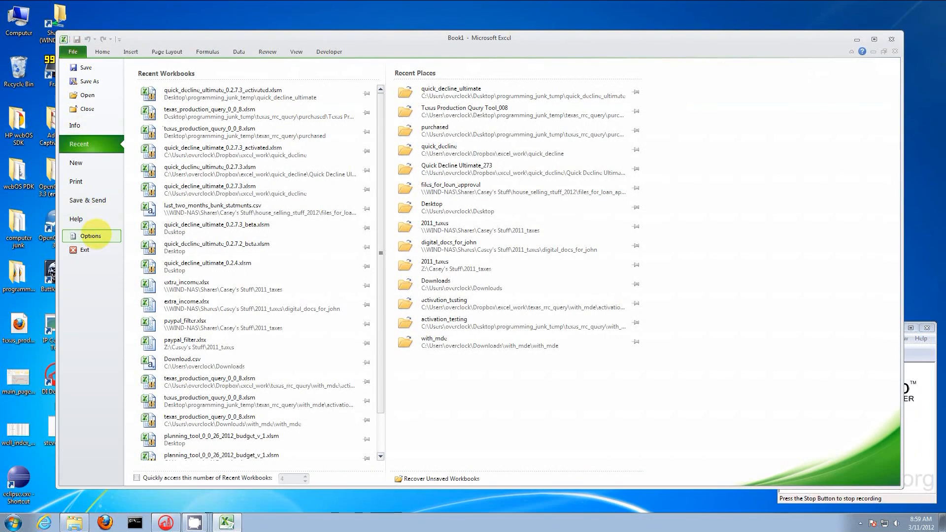
pyautogui.click(96, 234)
pyautogui.click(291, 223)
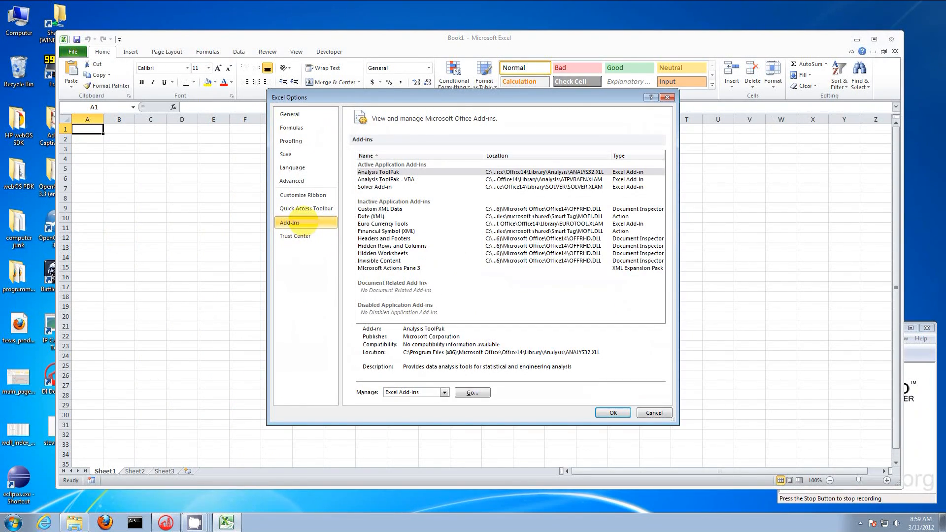
pyautogui.click(472, 392)
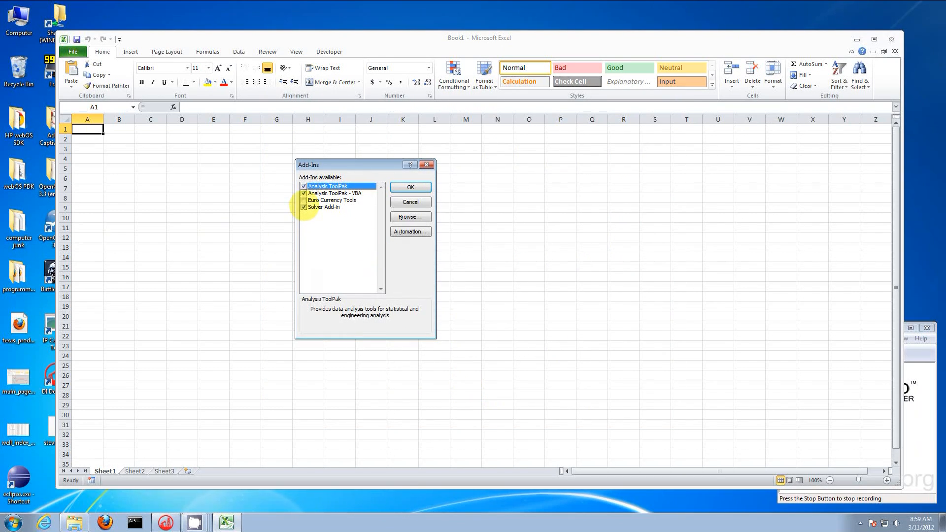
pyautogui.click(404, 187)
# Enter the values 1 and 2 in cells A1 and A2 of the blank workbook
pyautogui.click(117, 158)
pyautogui.click(85, 130)
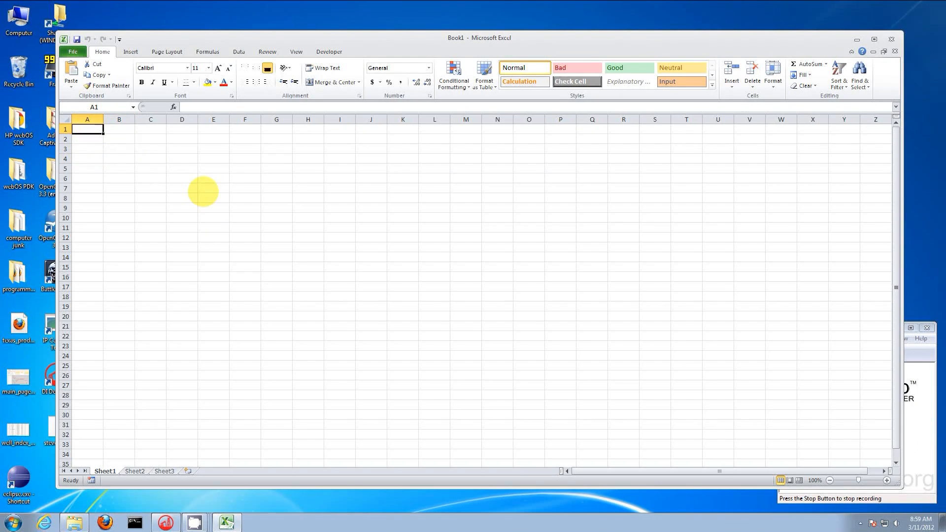
pyautogui.write('1')
pyautogui.press('Return')
pyautogui.write('2')
pyautogui.press('Return')
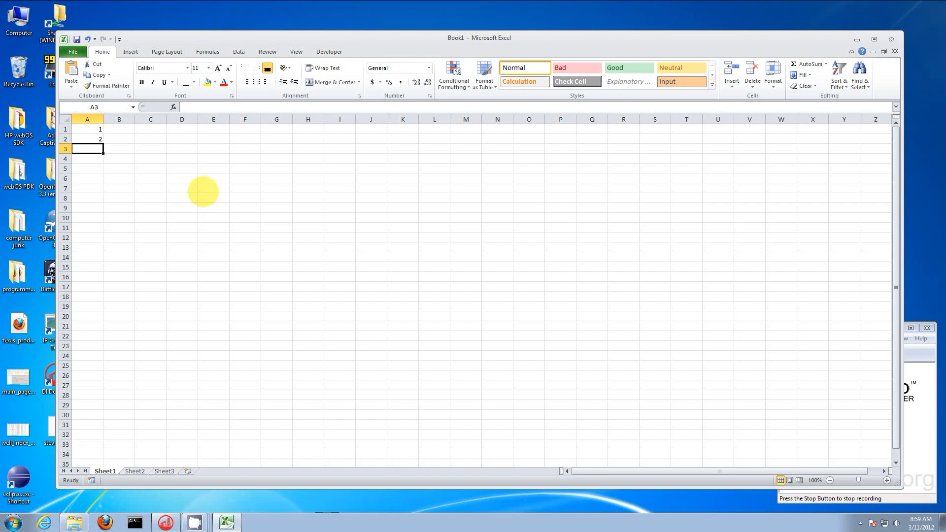
# Enter the formula =A1+A2 in cell C1
pyautogui.press('Right')
pyautogui.press('Right')
pyautogui.press('Up')
pyautogui.press('Up')
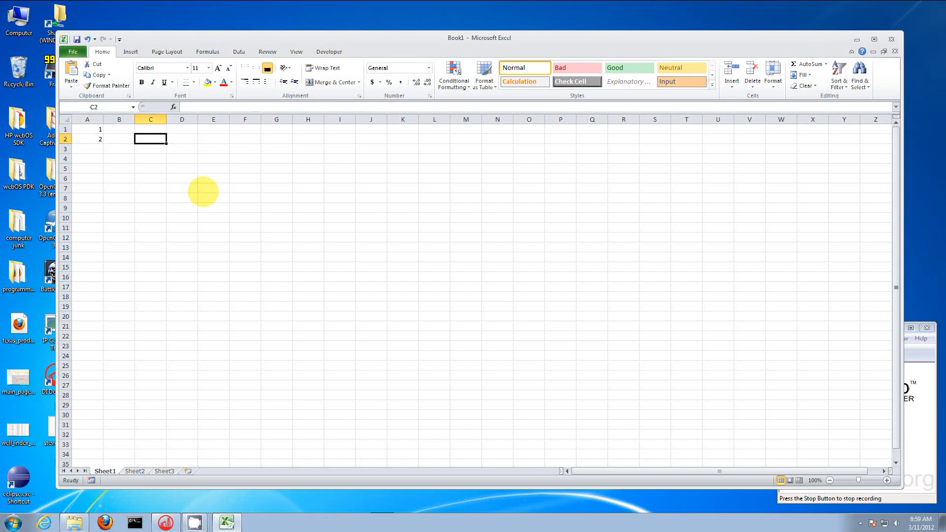
pyautogui.write('=')
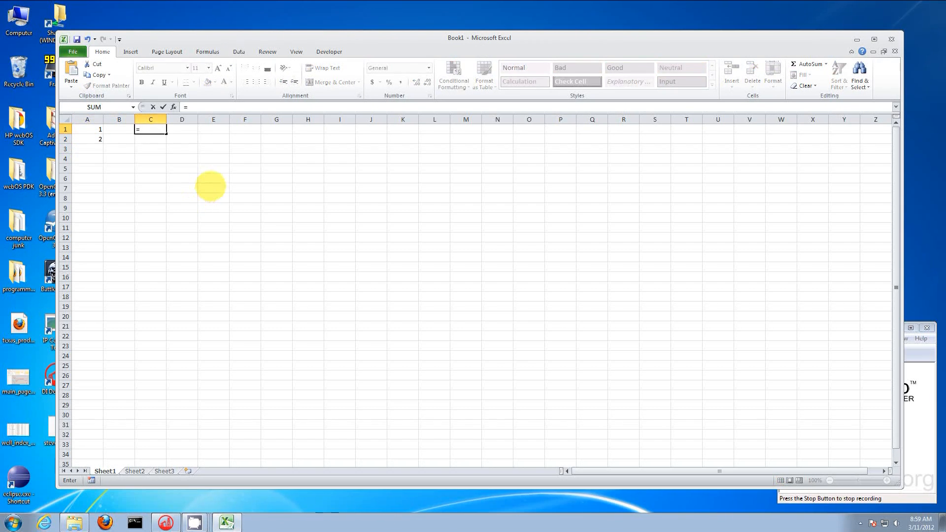
pyautogui.click(88, 129)
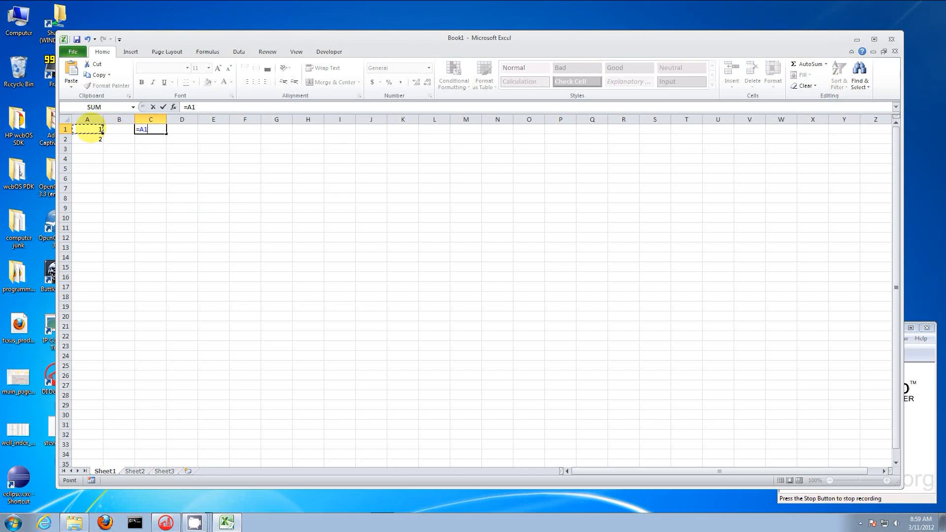
pyautogui.write('+')
pyautogui.click(89, 139)
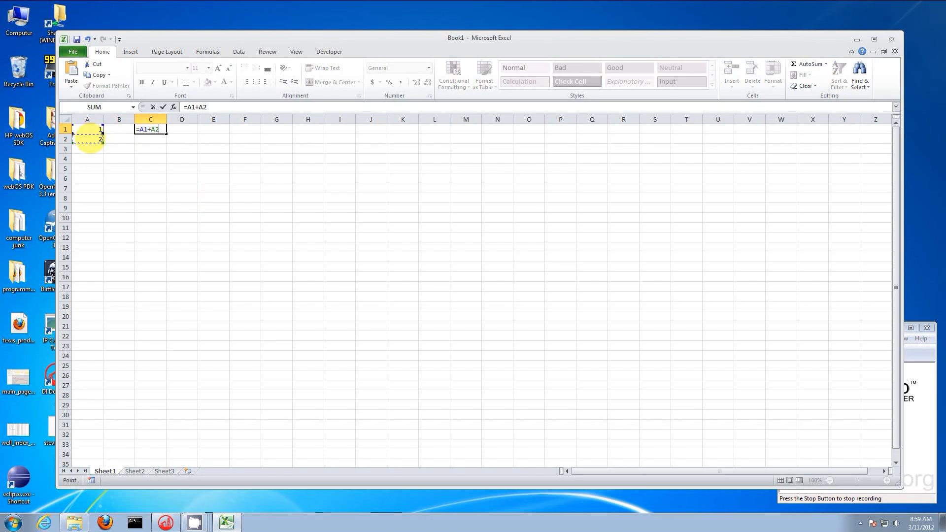
pyautogui.press('Return')
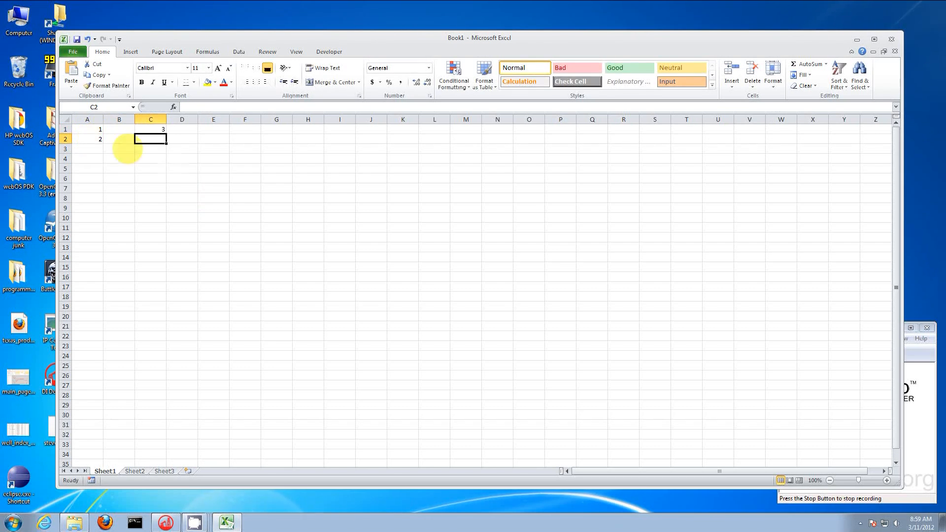
# Use Solver to bring objective cell C1 to a value of 55 by changing cell A2, and keep the Solver solution
pyautogui.click(175, 168)
pyautogui.click(151, 129)
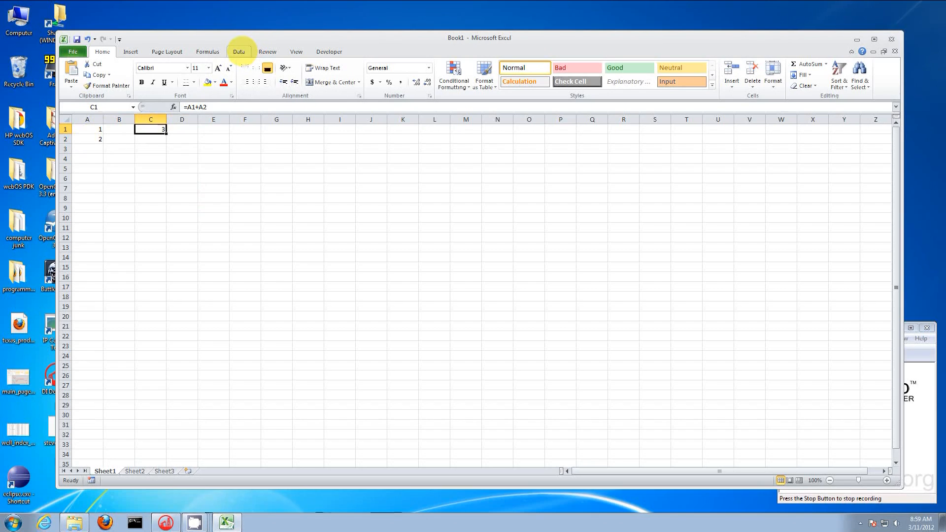
pyautogui.click(239, 52)
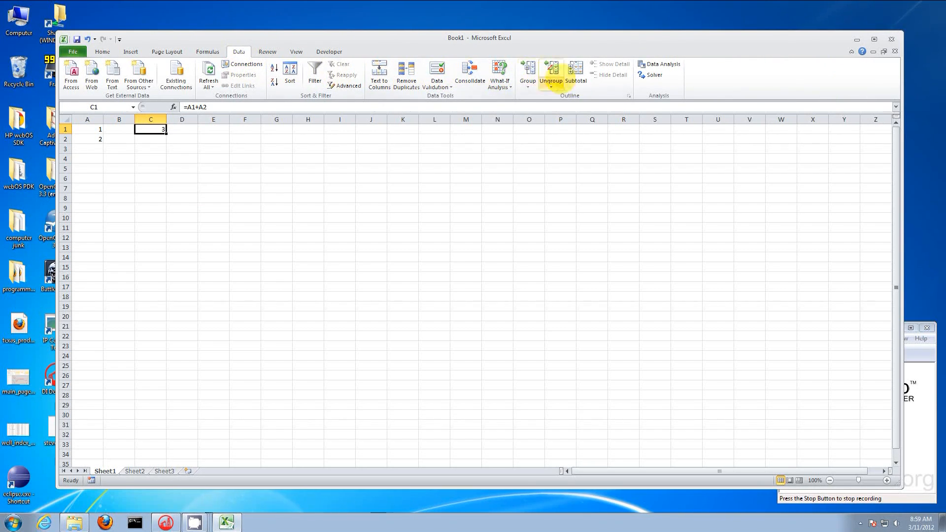
pyautogui.click(650, 75)
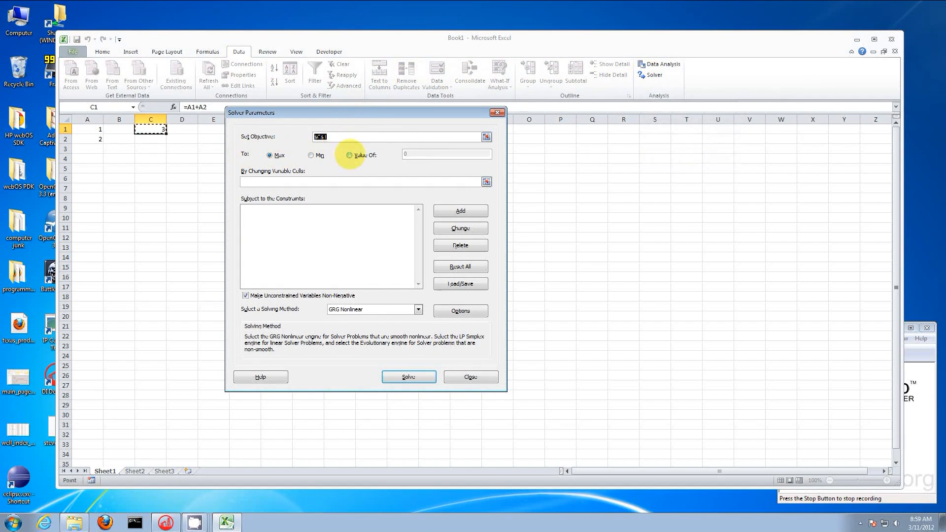
pyautogui.click(359, 154)
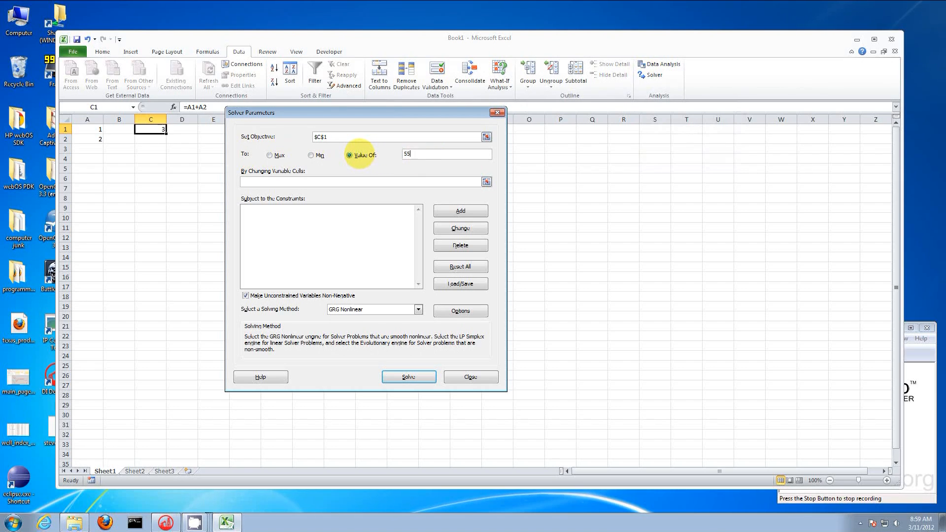
pyautogui.click(486, 182)
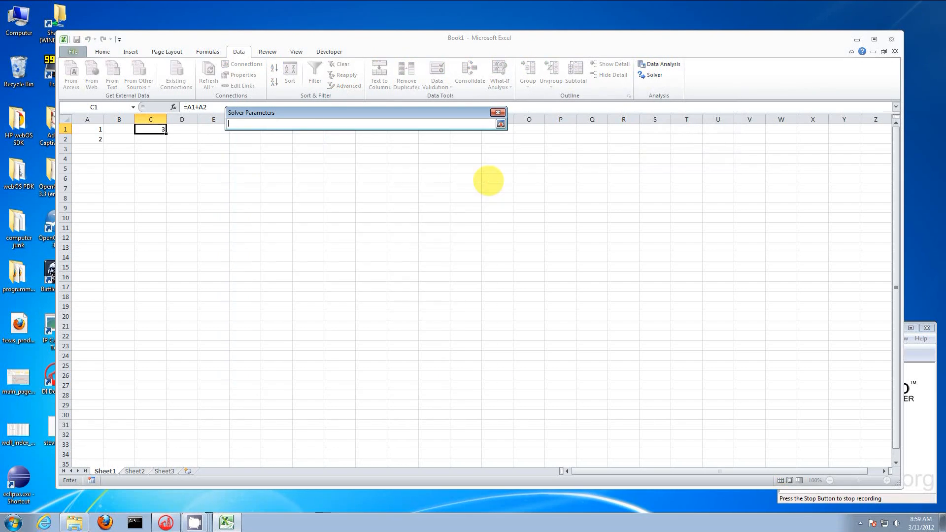
pyautogui.click(86, 139)
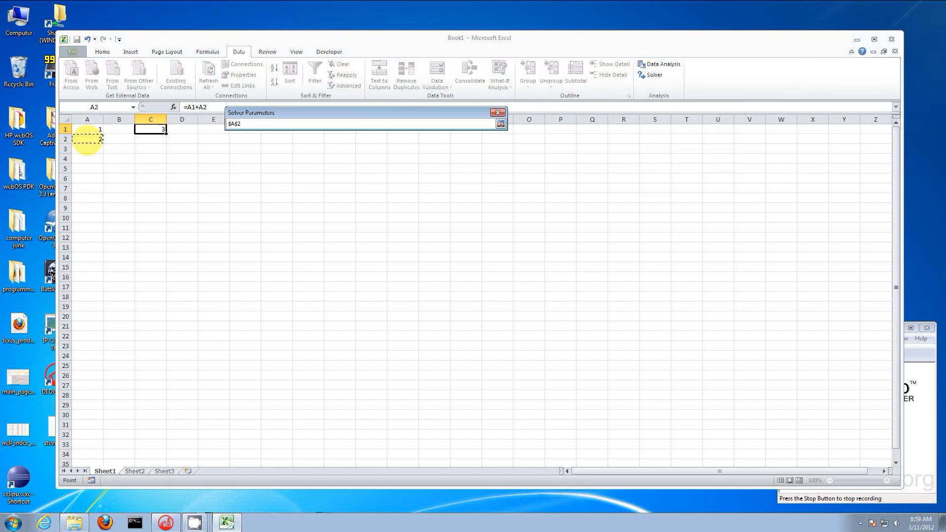
pyautogui.press('Return')
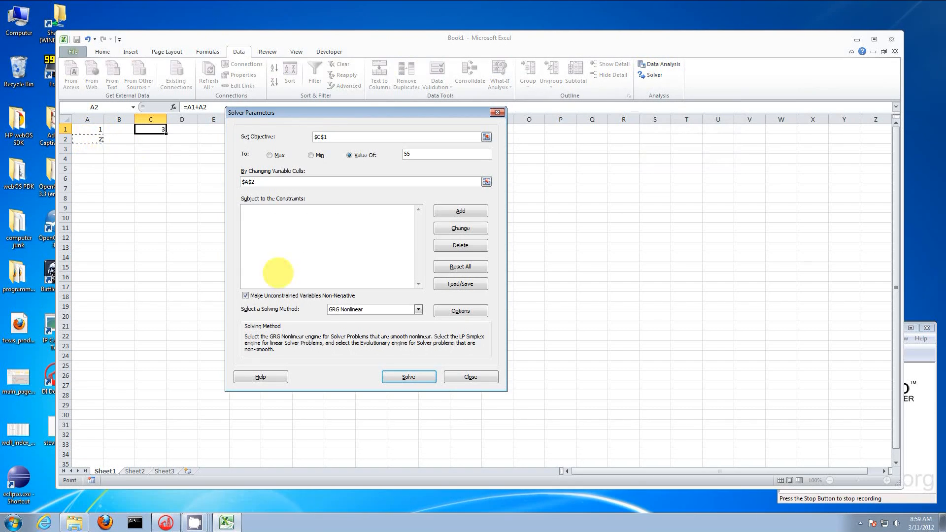
pyautogui.click(401, 377)
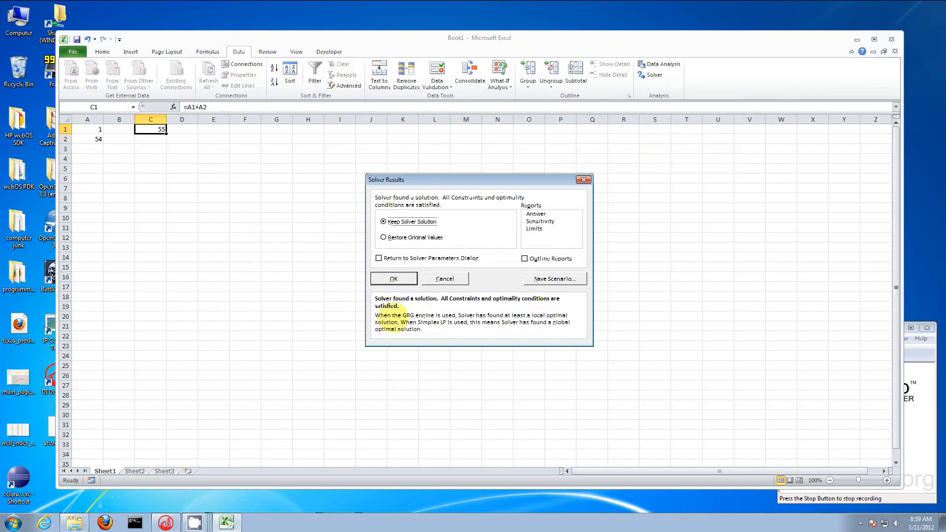
pyautogui.click(393, 279)
pyautogui.click(205, 189)
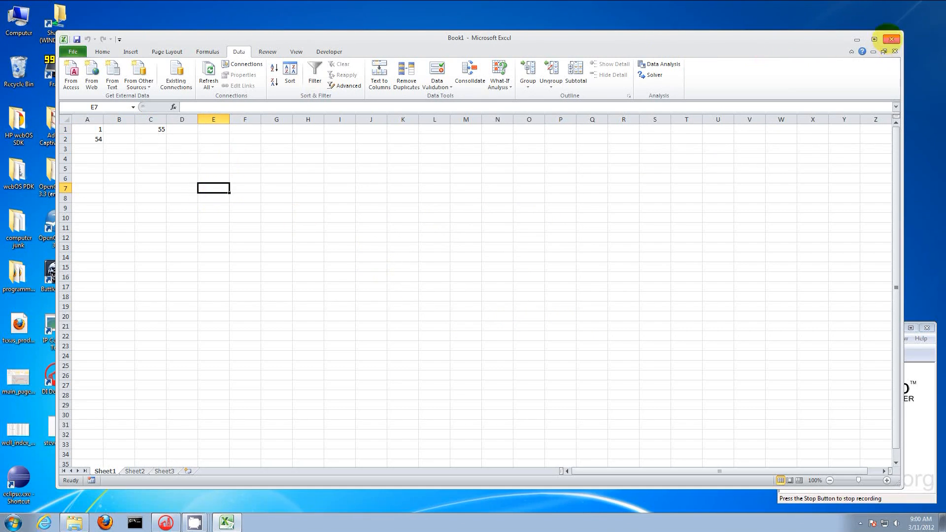
# Close the test workbook without saving and open quick_decline_ultimate_0.2.7.3_activated.xlsm from the quick_decline_ultimate folder
pyautogui.click(891, 38)
pyautogui.click(471, 272)
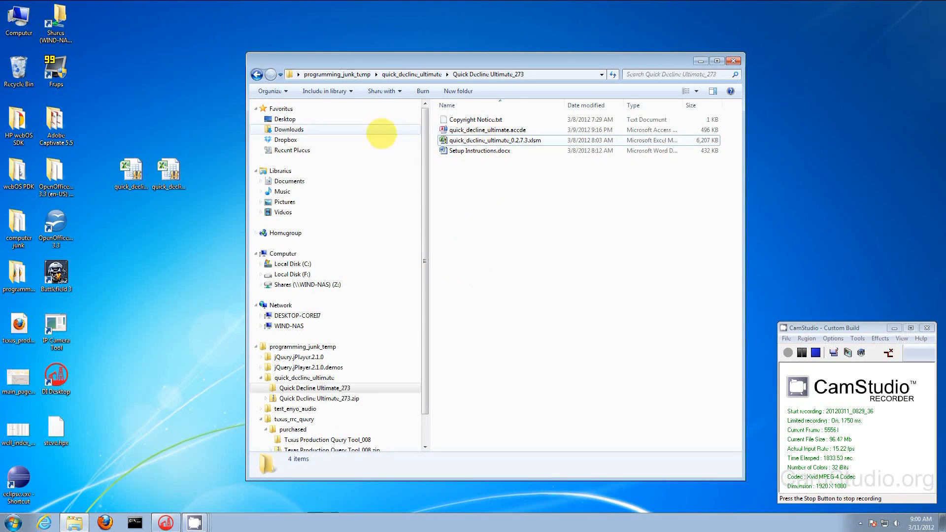
pyautogui.press('BackSpace')
pyautogui.click(474, 151)
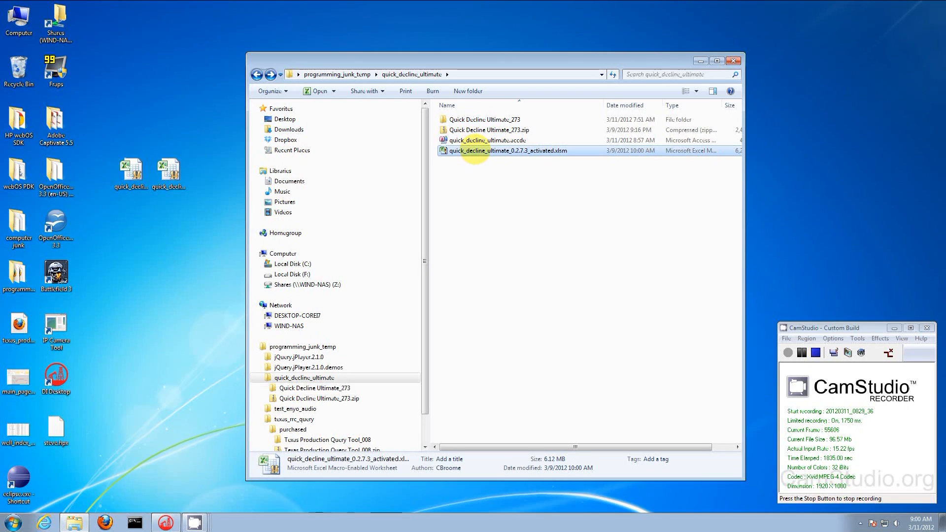
pyautogui.doubleClick(474, 151)
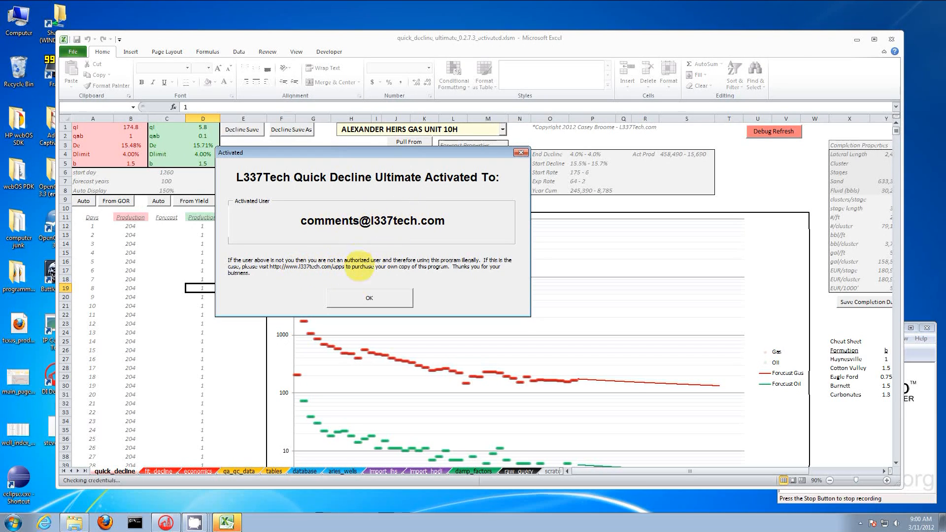
# Clear the workbook's startup dialogs, accepting the activation notice and cancelling the data source selection
pyautogui.moveTo(339, 154); pyautogui.dragTo(357, 175)
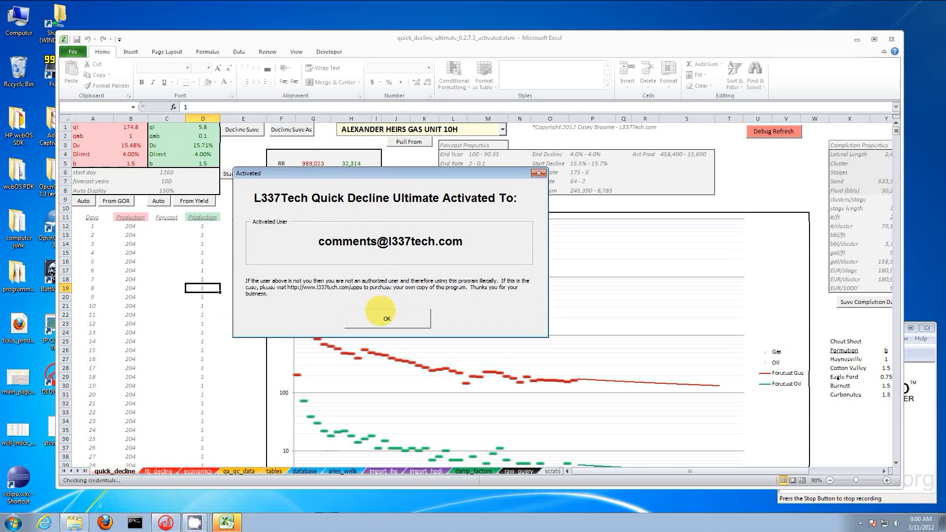
pyautogui.click(386, 317)
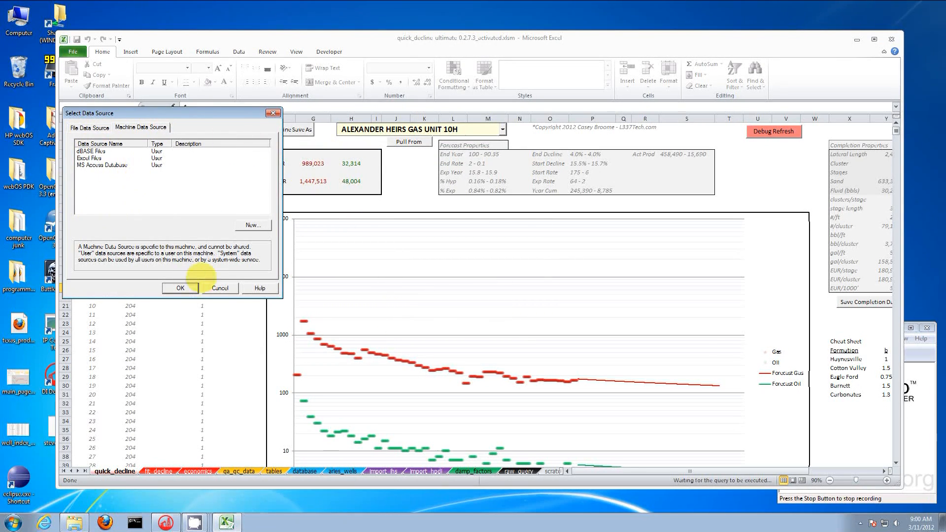
pyautogui.click(218, 287)
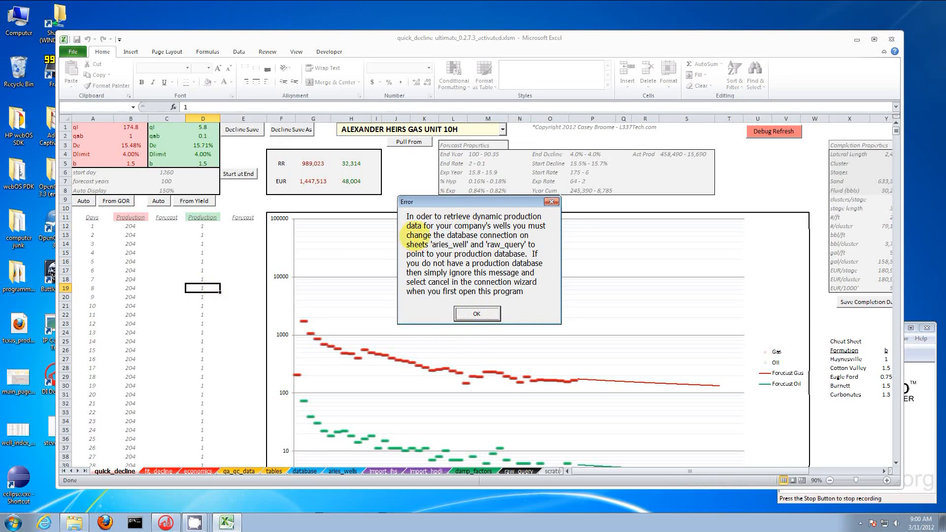
pyautogui.click(472, 313)
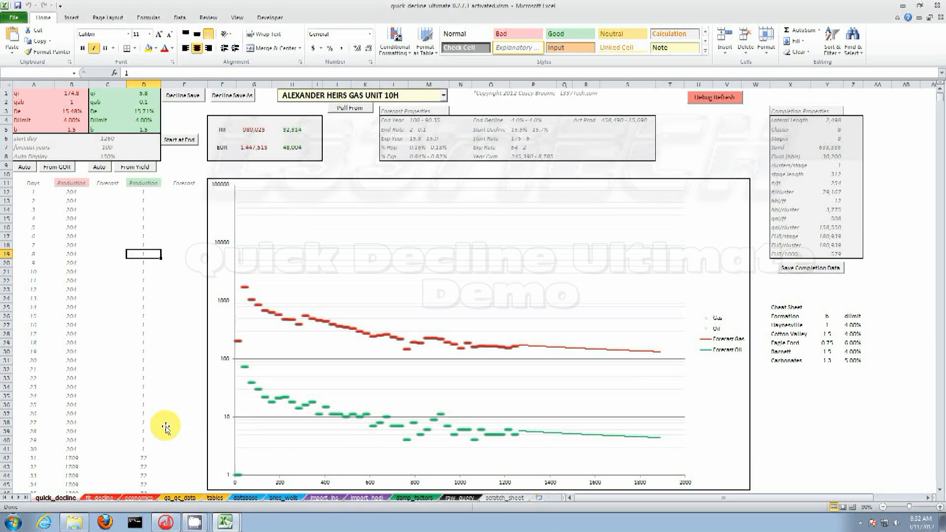